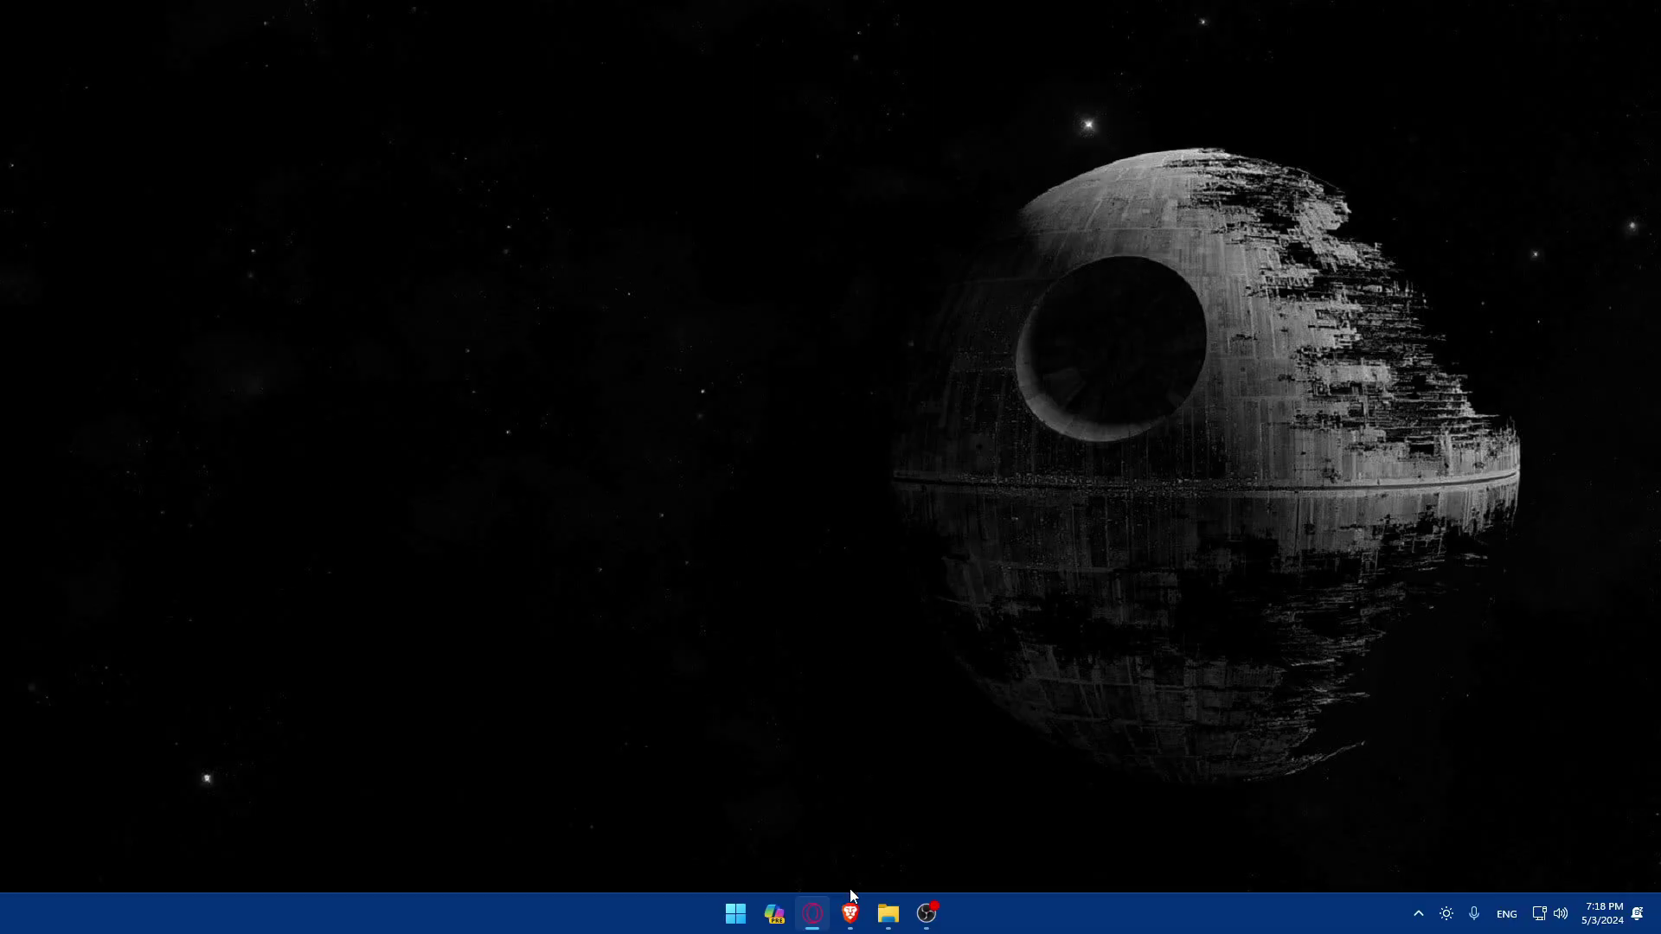
Step: Launch Brave from the taskbar and load gohighlevel.com
left_click(850, 913)
mouse_move(888, 908)
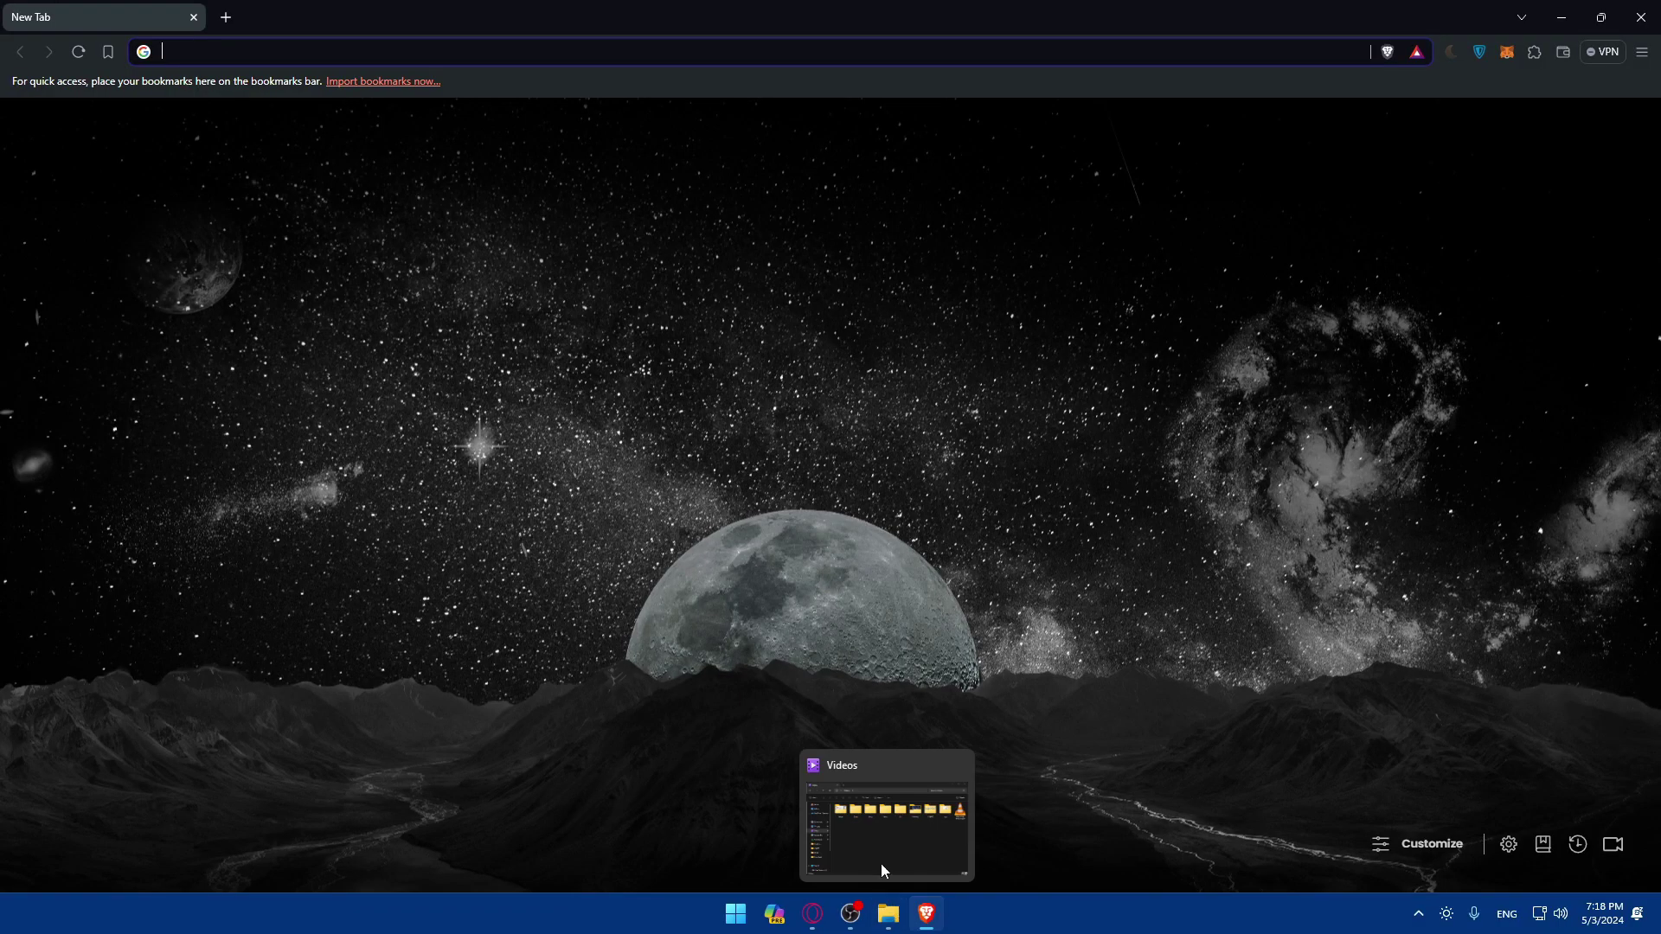
left_click(820, 670)
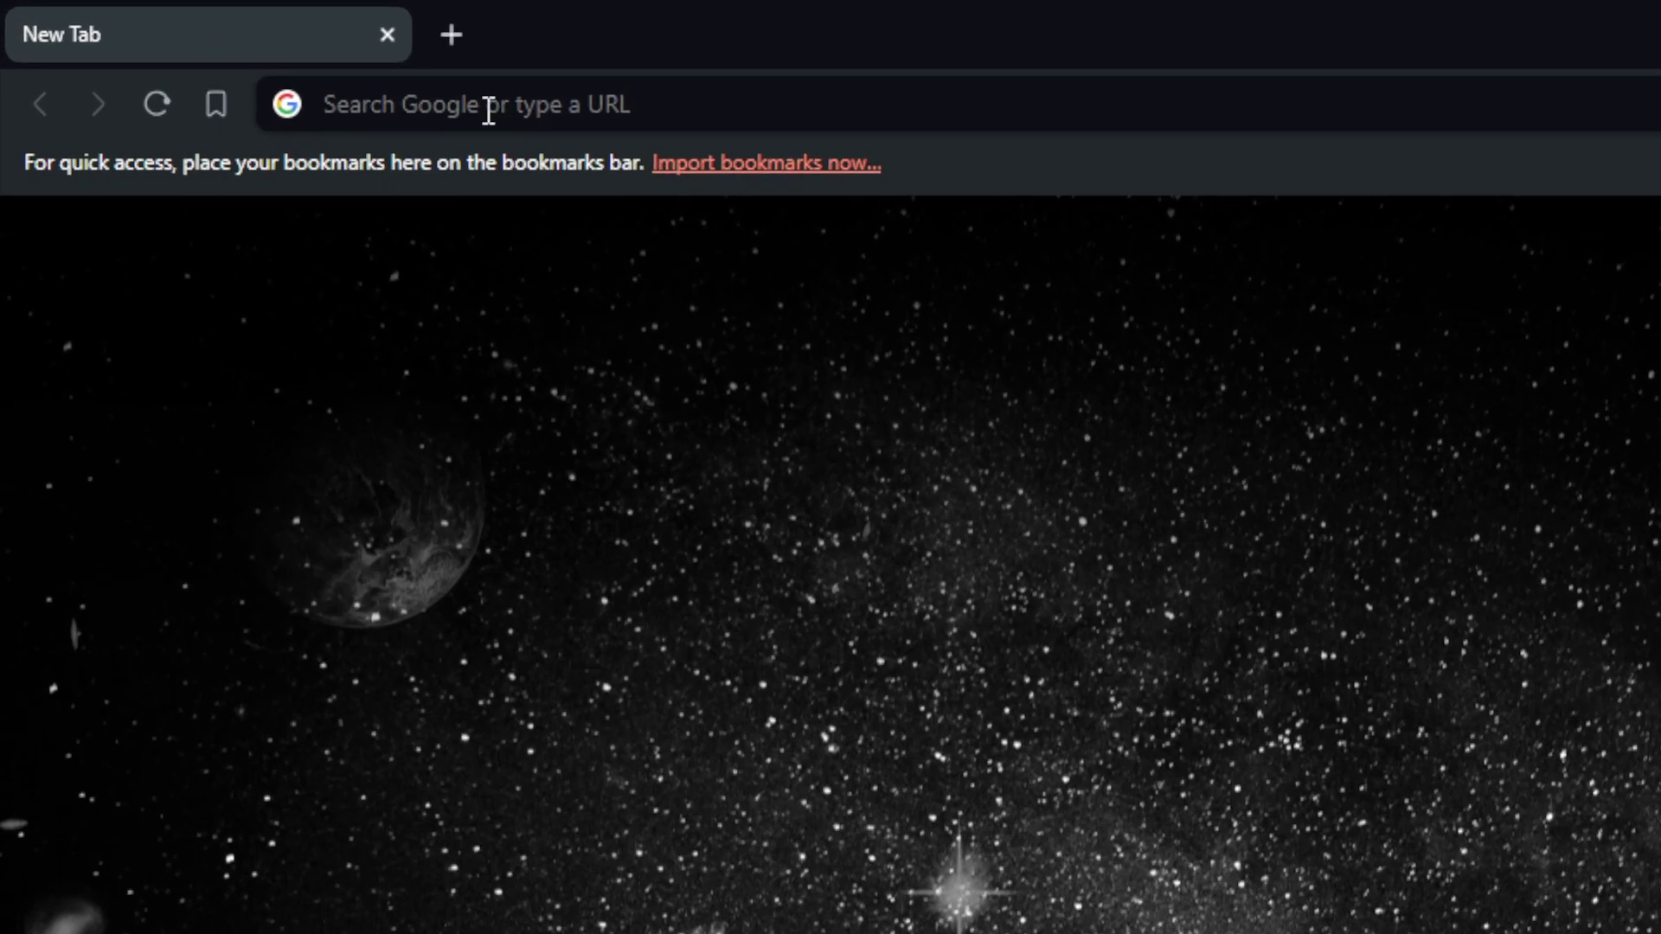
left_click(489, 110)
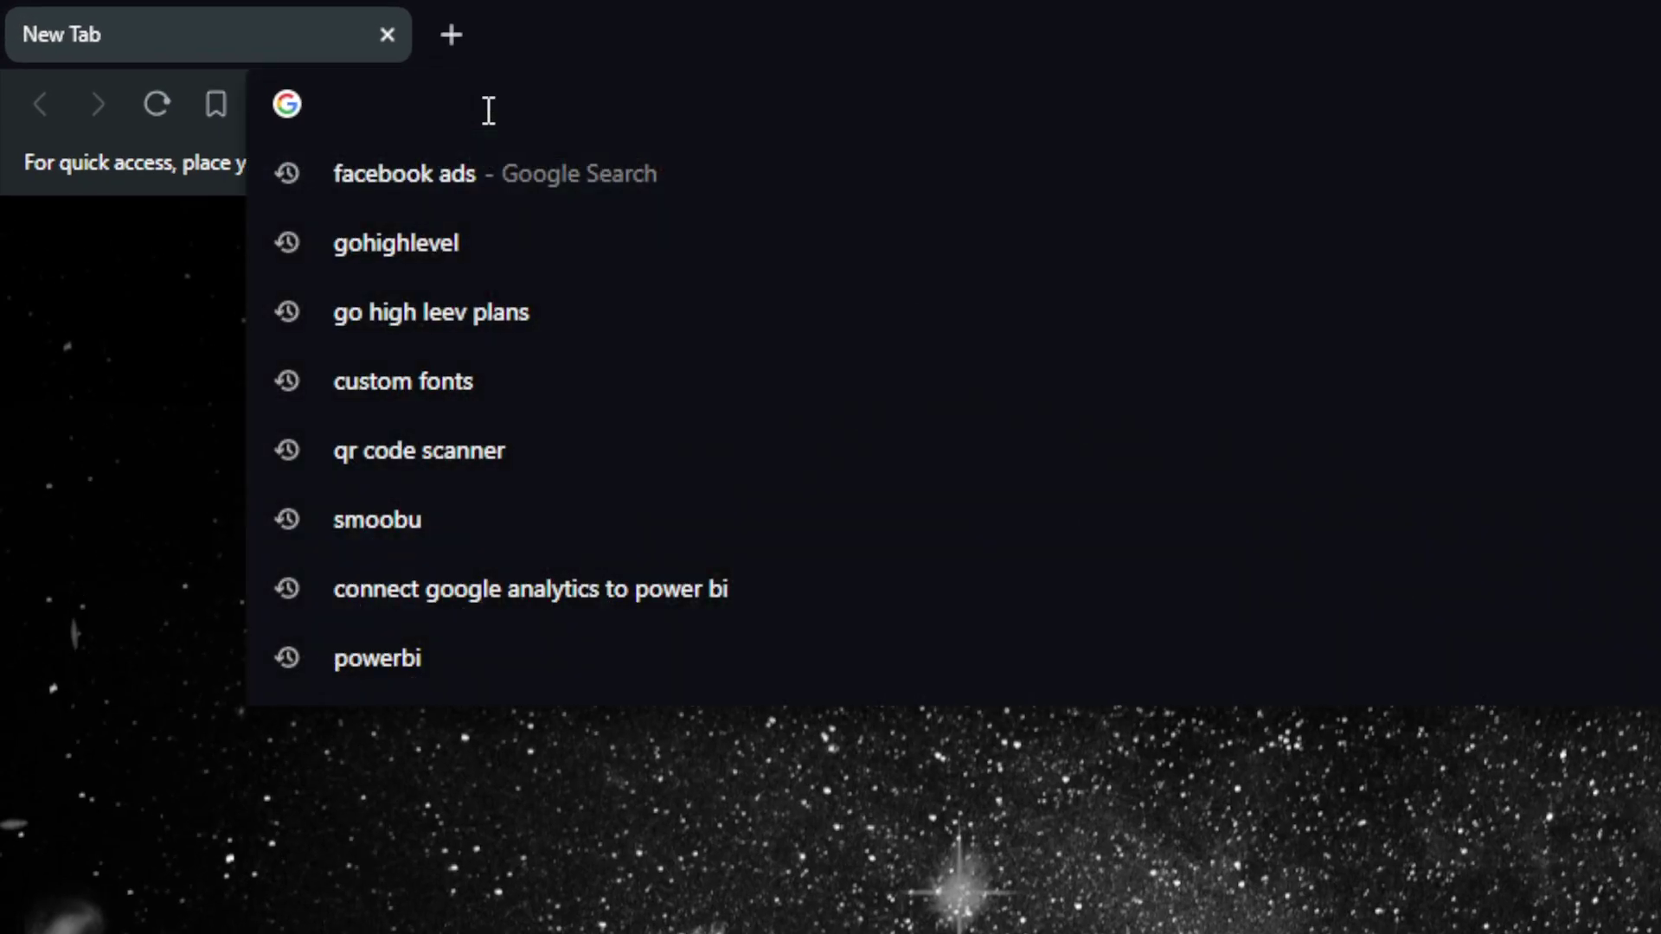
type("gohighl")
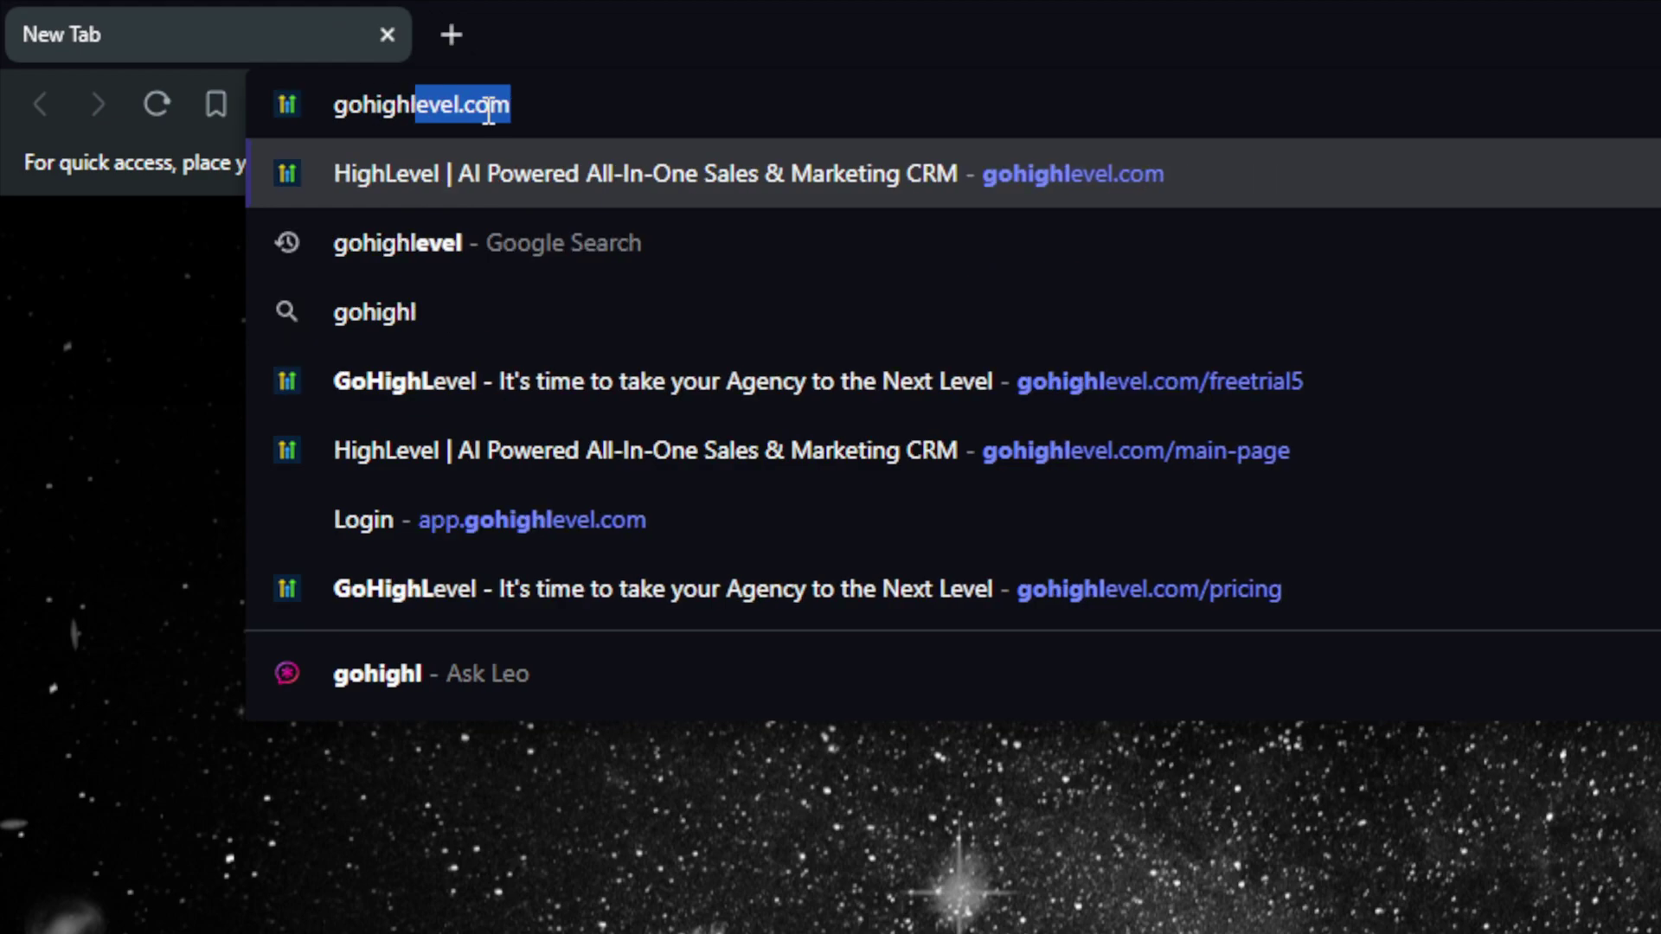
type("evel.c")
key("Return")
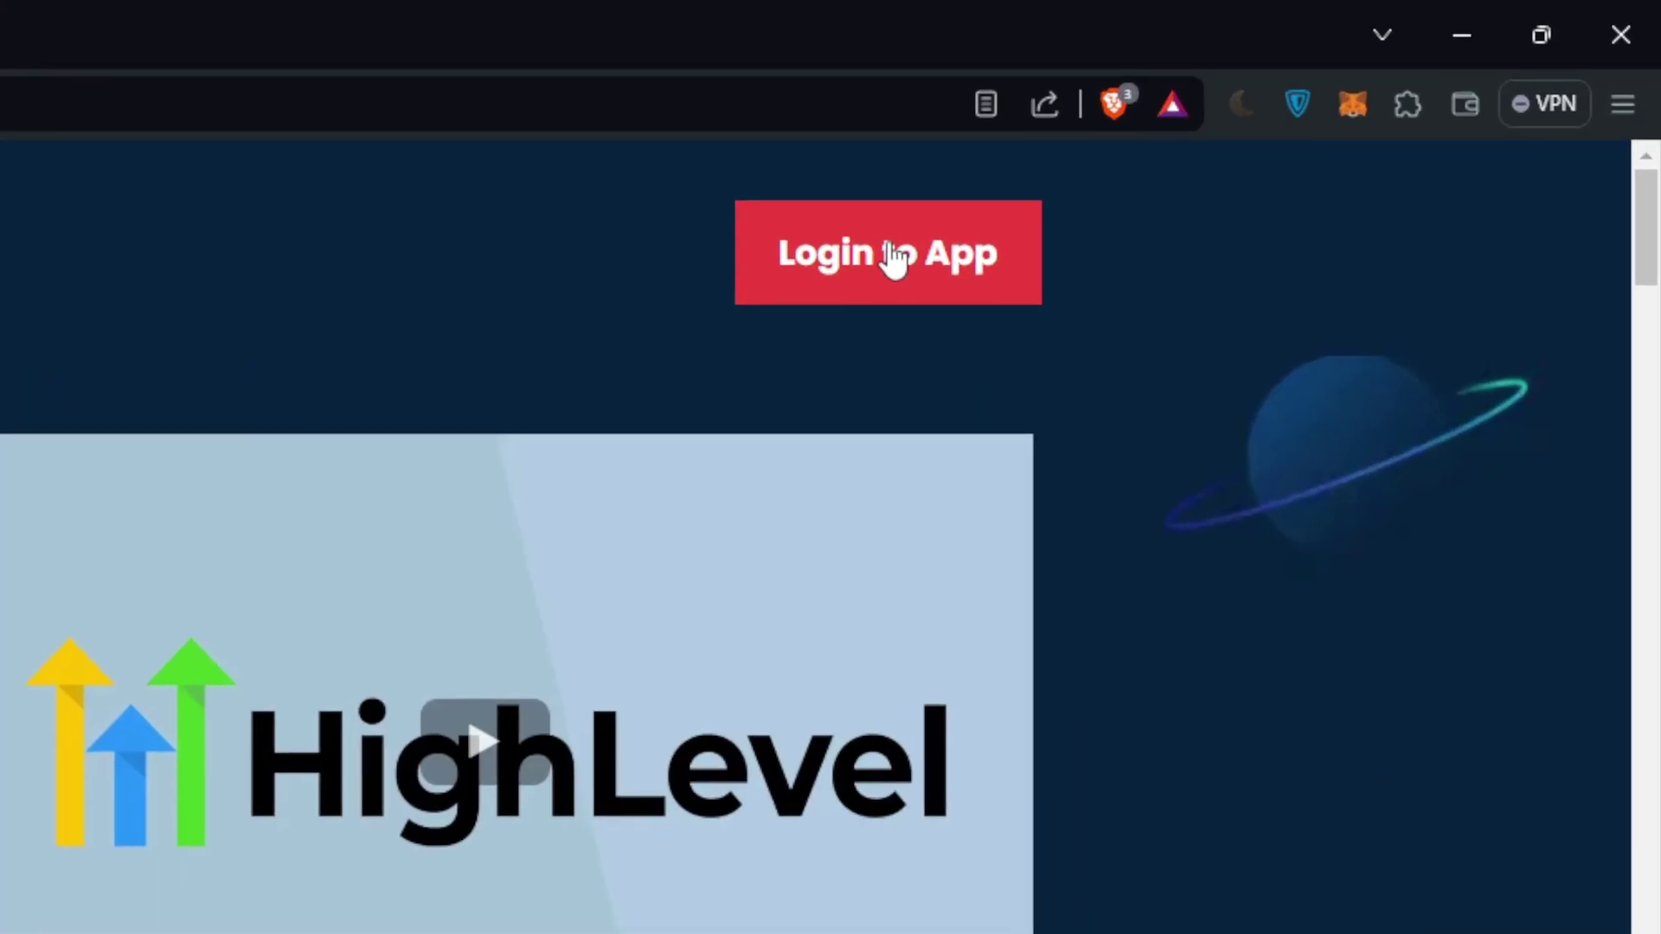
left_click(1238, 143)
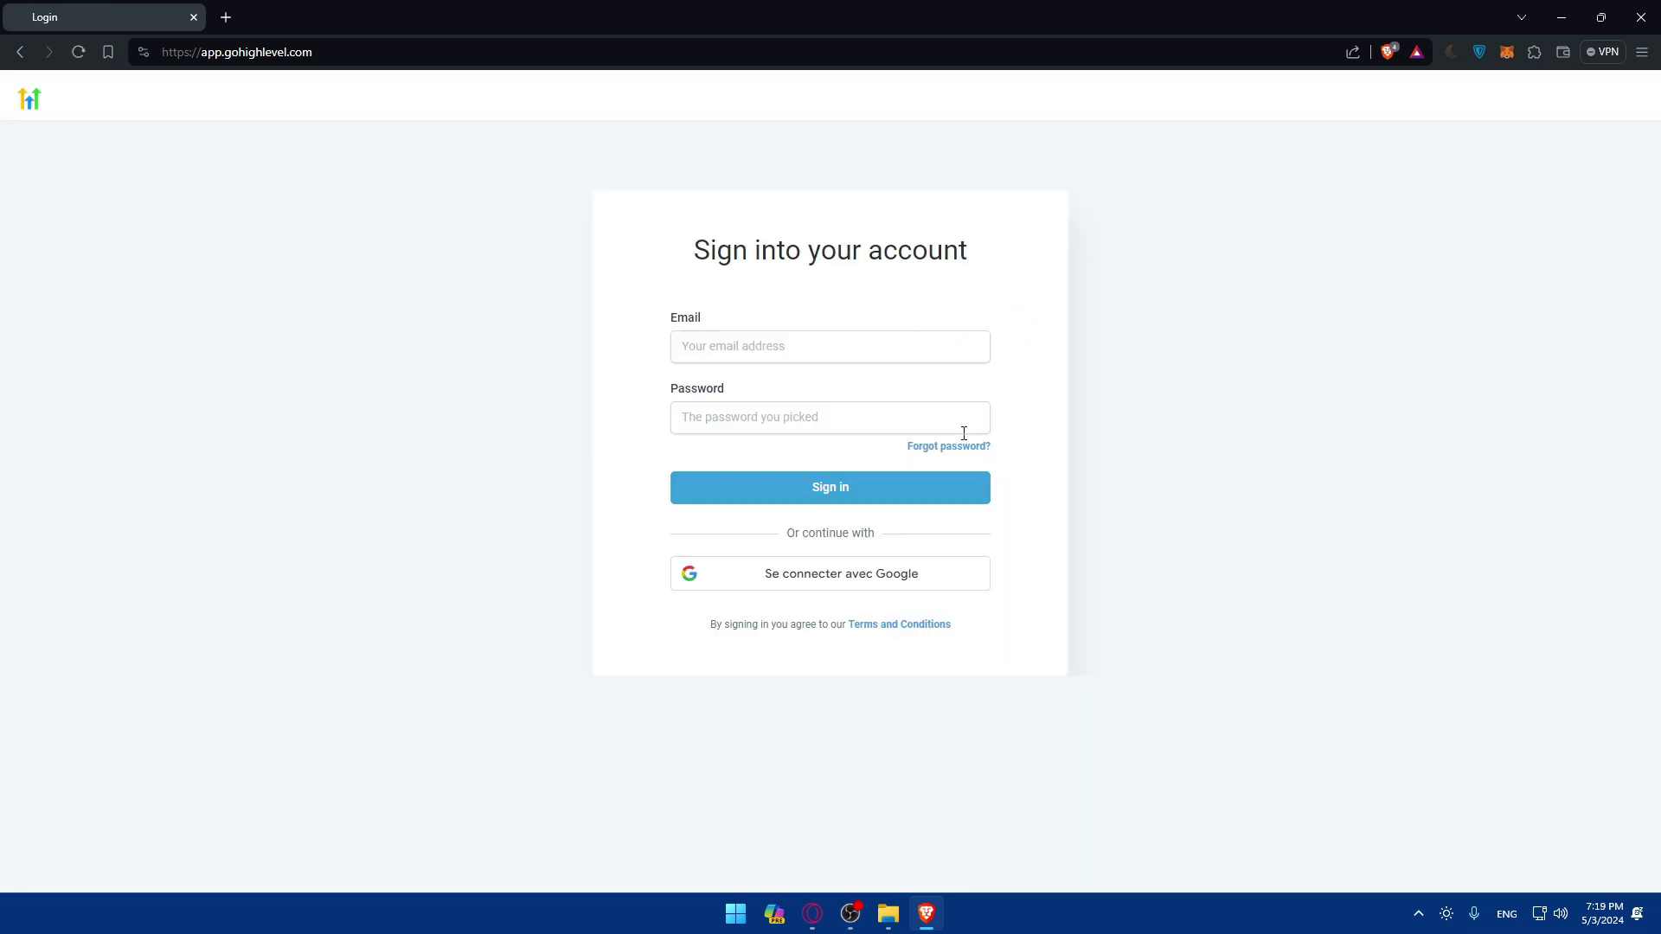
key("alt+Left")
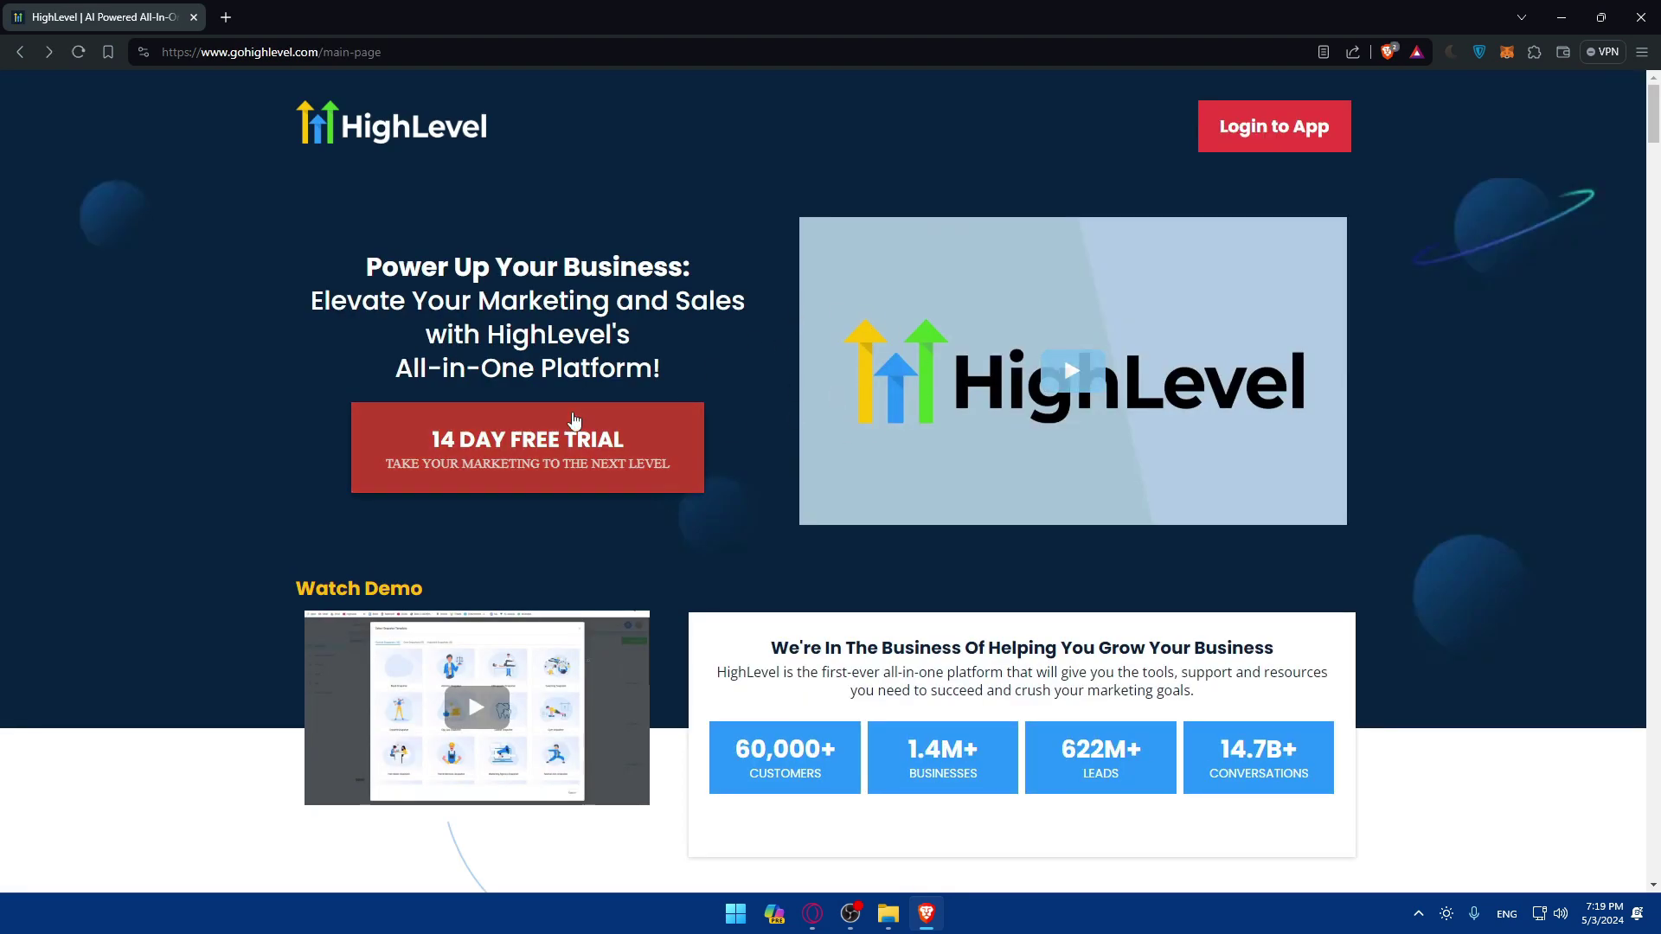
left_click(494, 436)
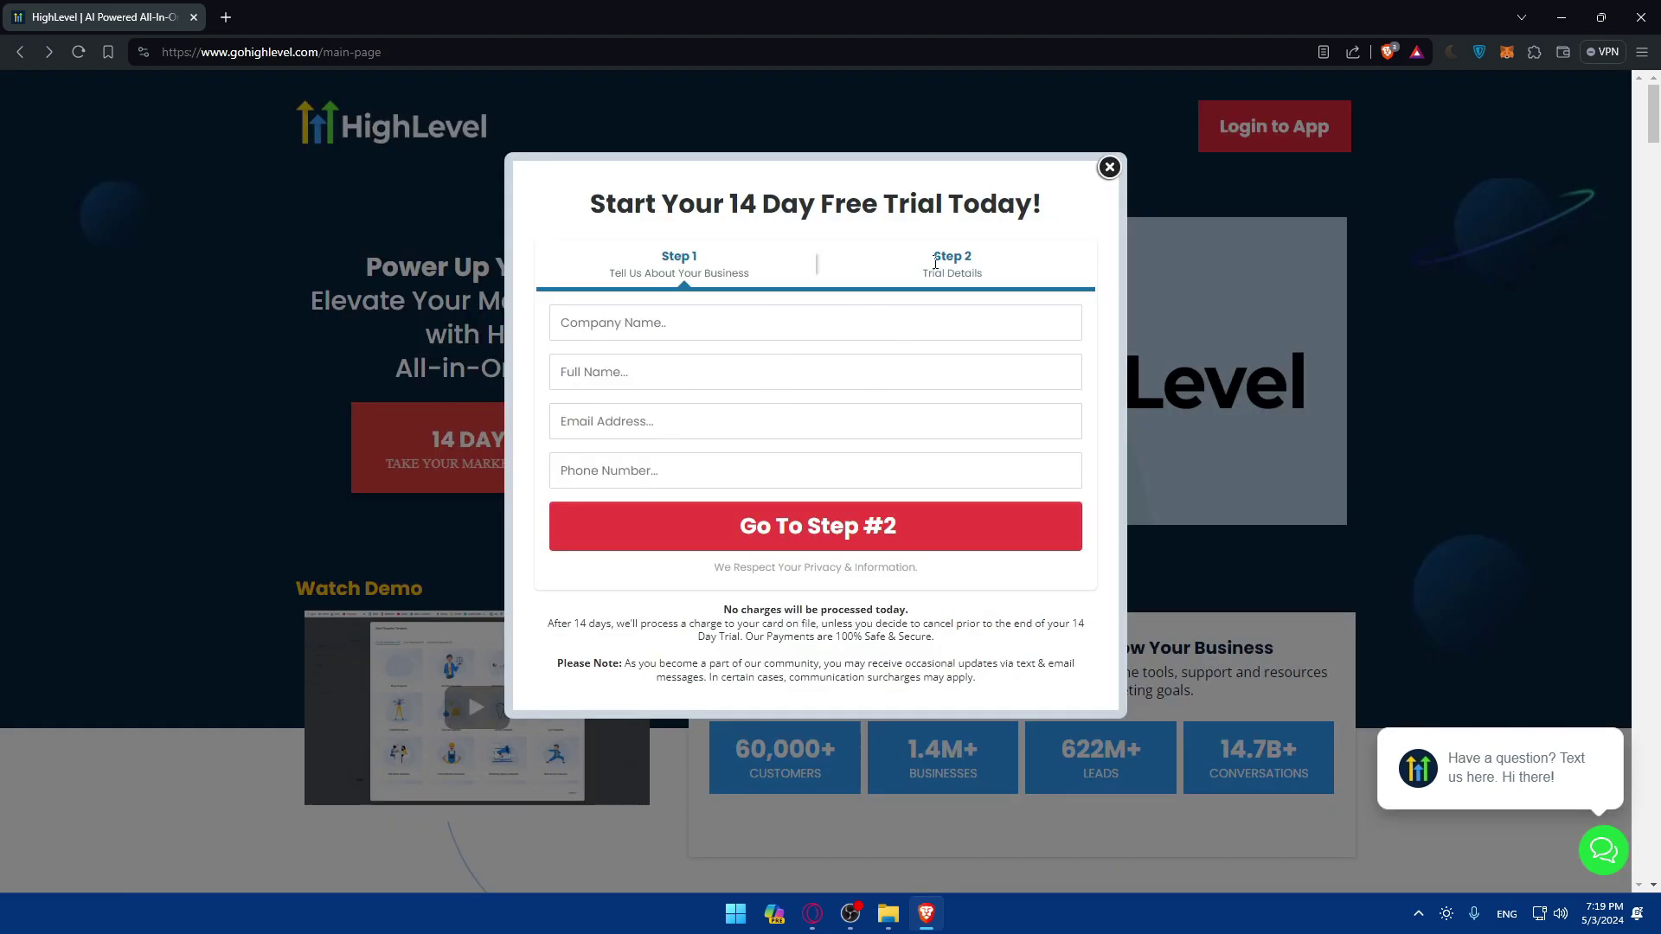
left_click(758, 337)
left_click(715, 369)
left_click(692, 380)
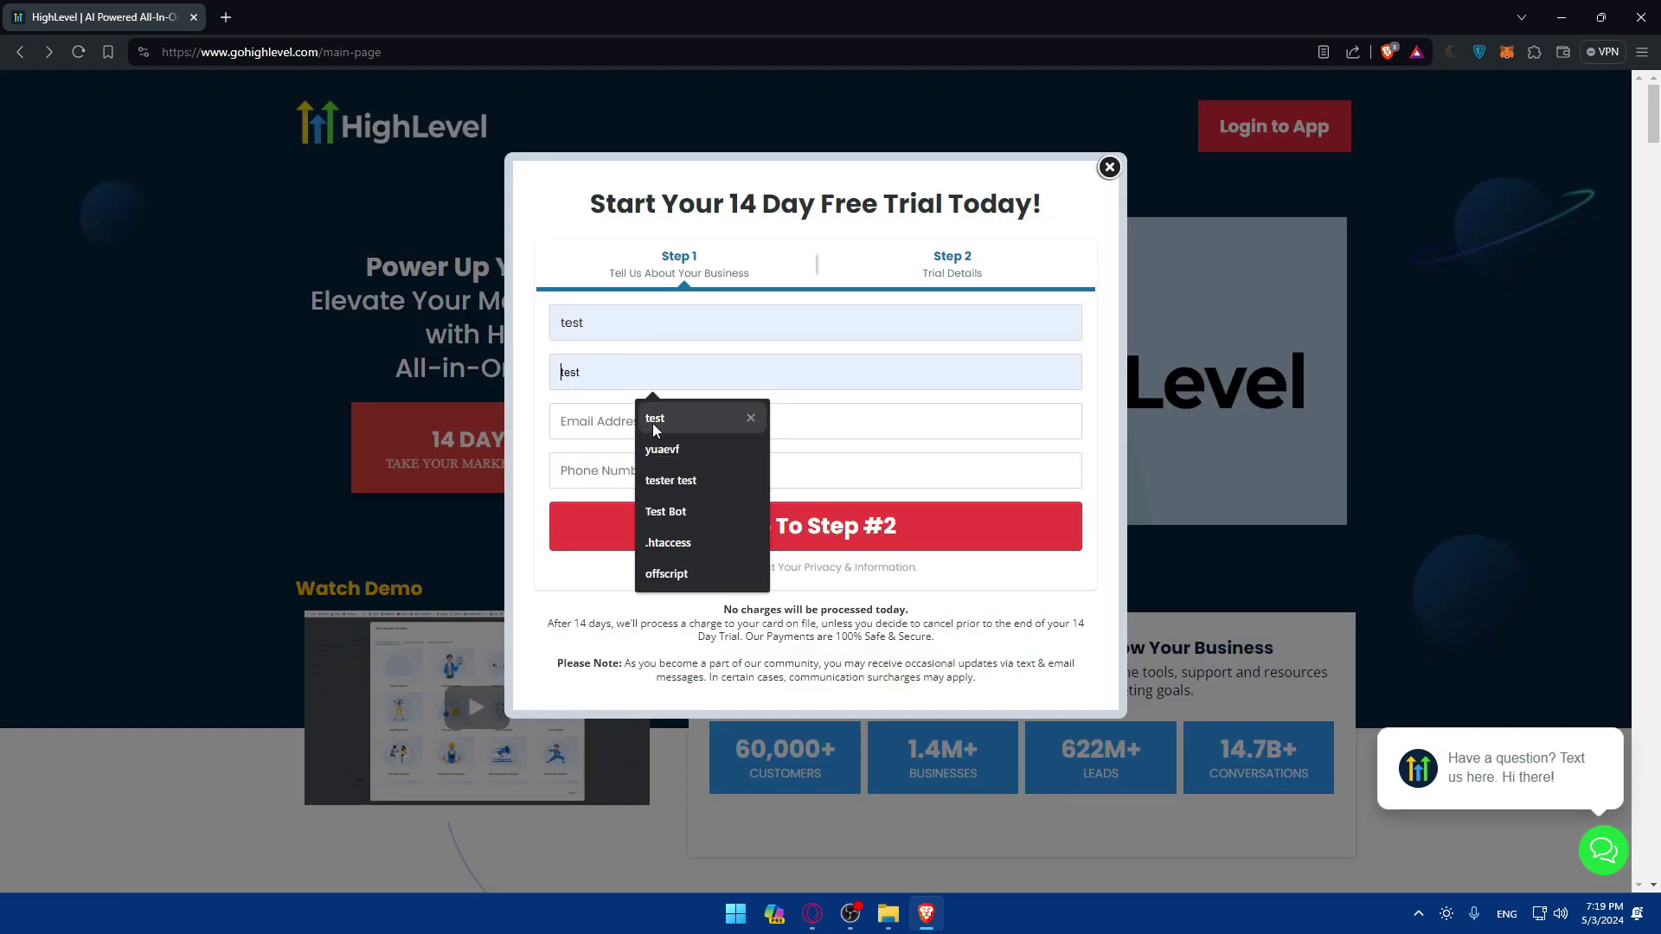
left_click(655, 421)
left_click(644, 430)
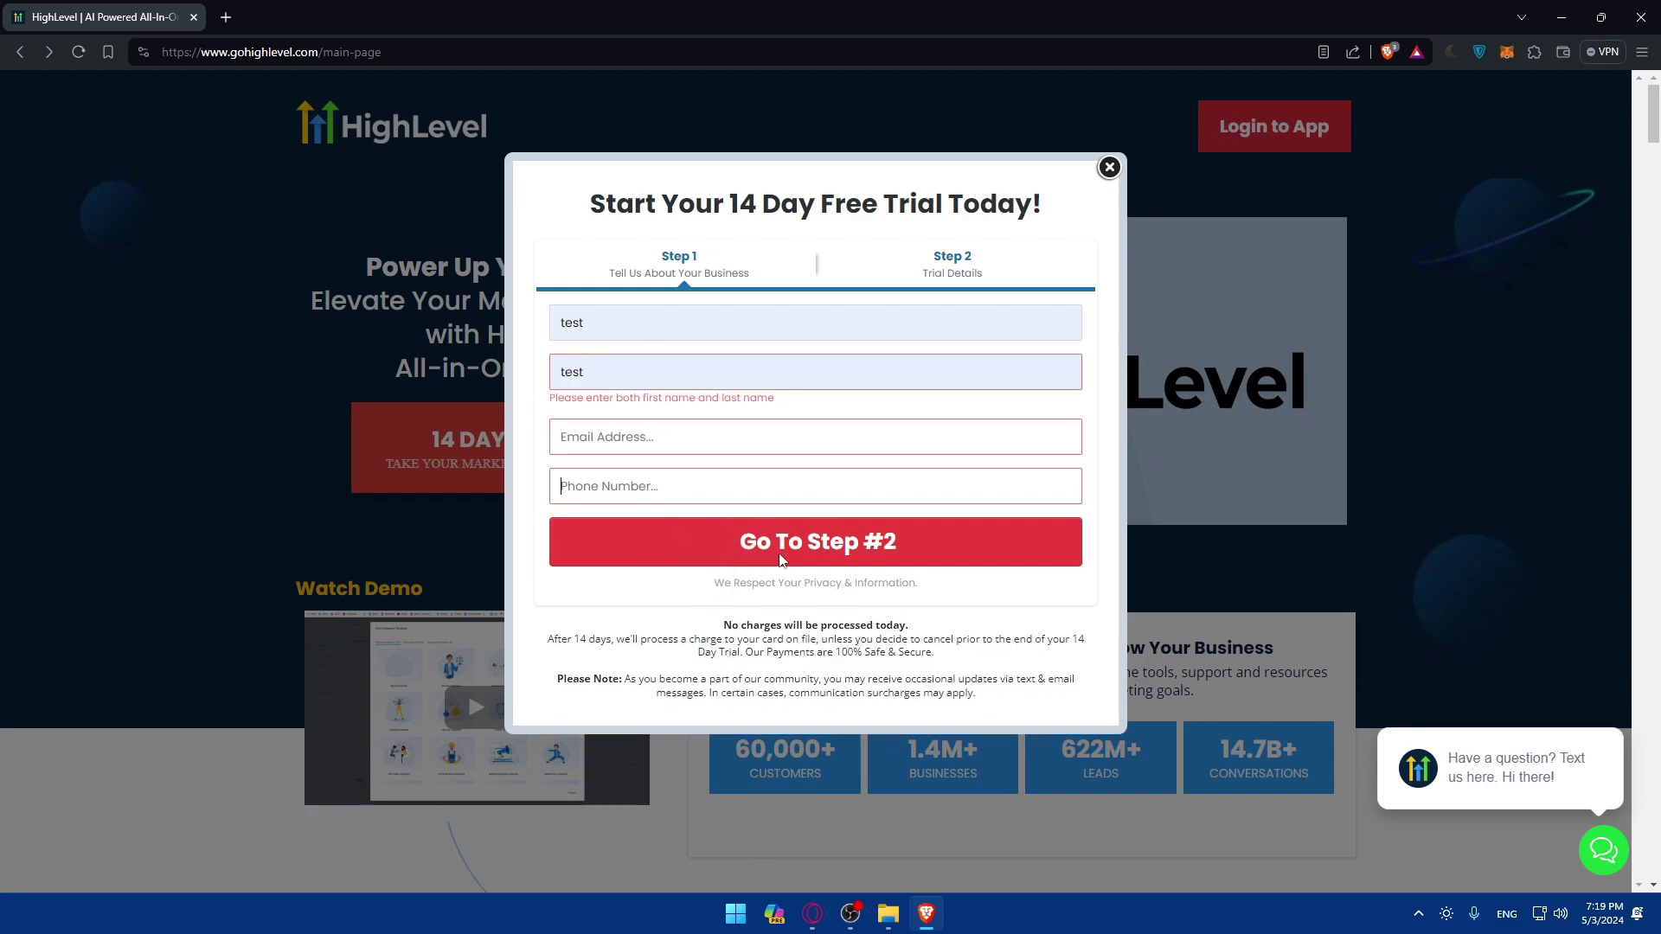
left_click(1108, 169)
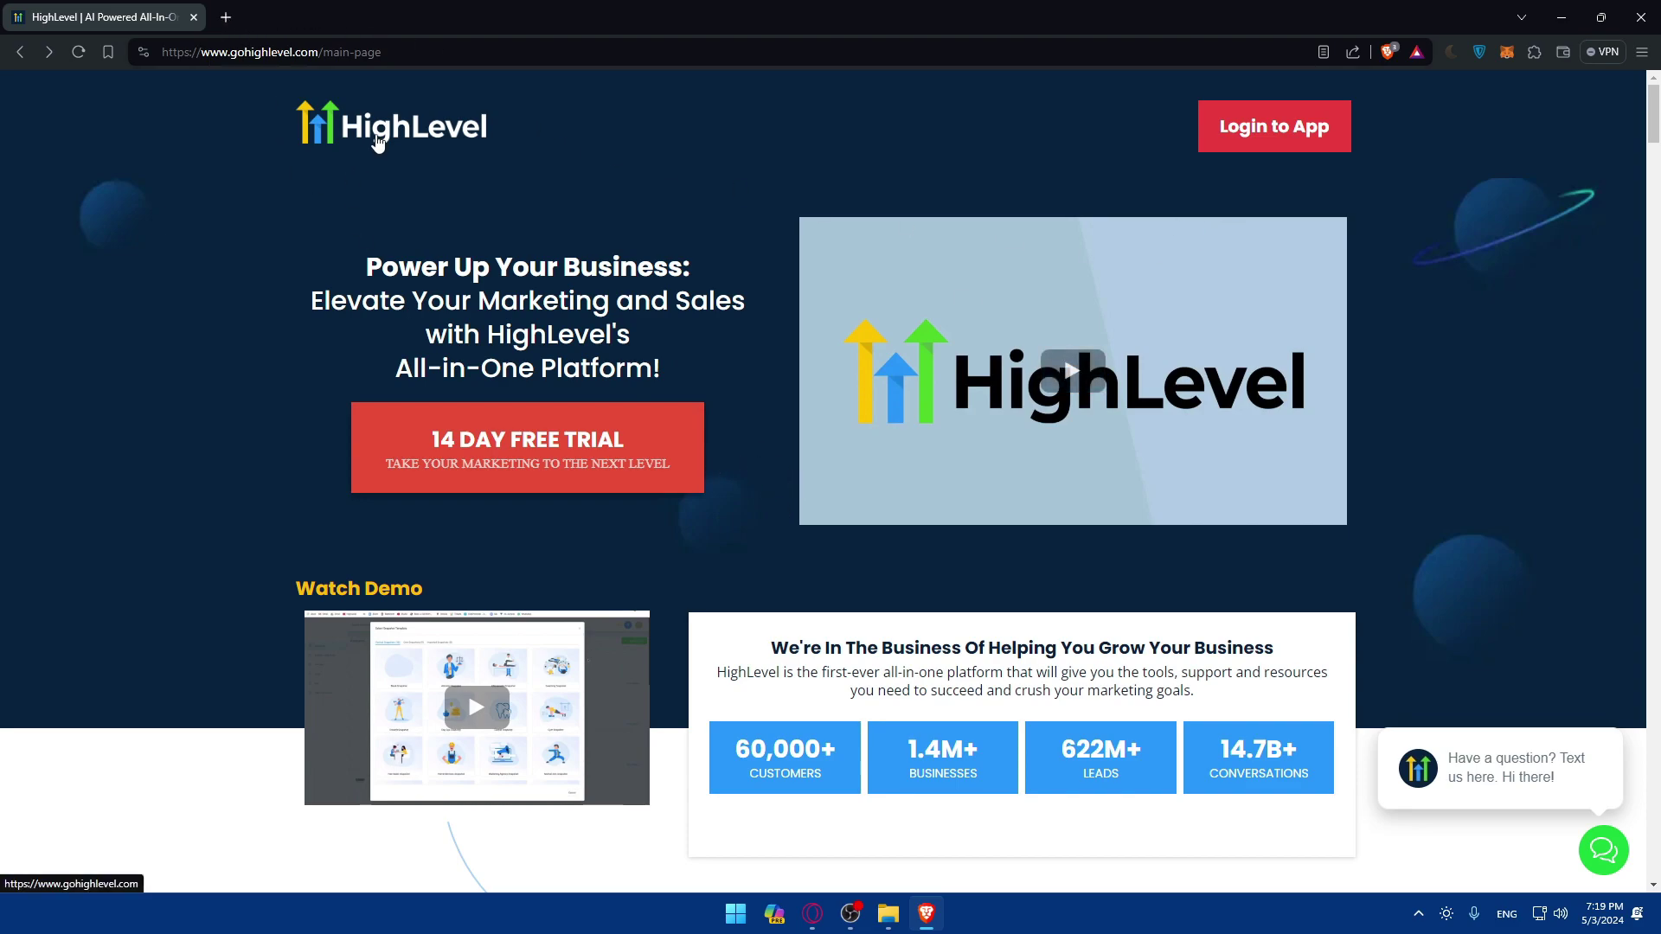
Step: In a new tab, go to whatsapp.com and open the WhatsApp Web QR-code login page
left_click(230, 18)
type("whatsapp.com")
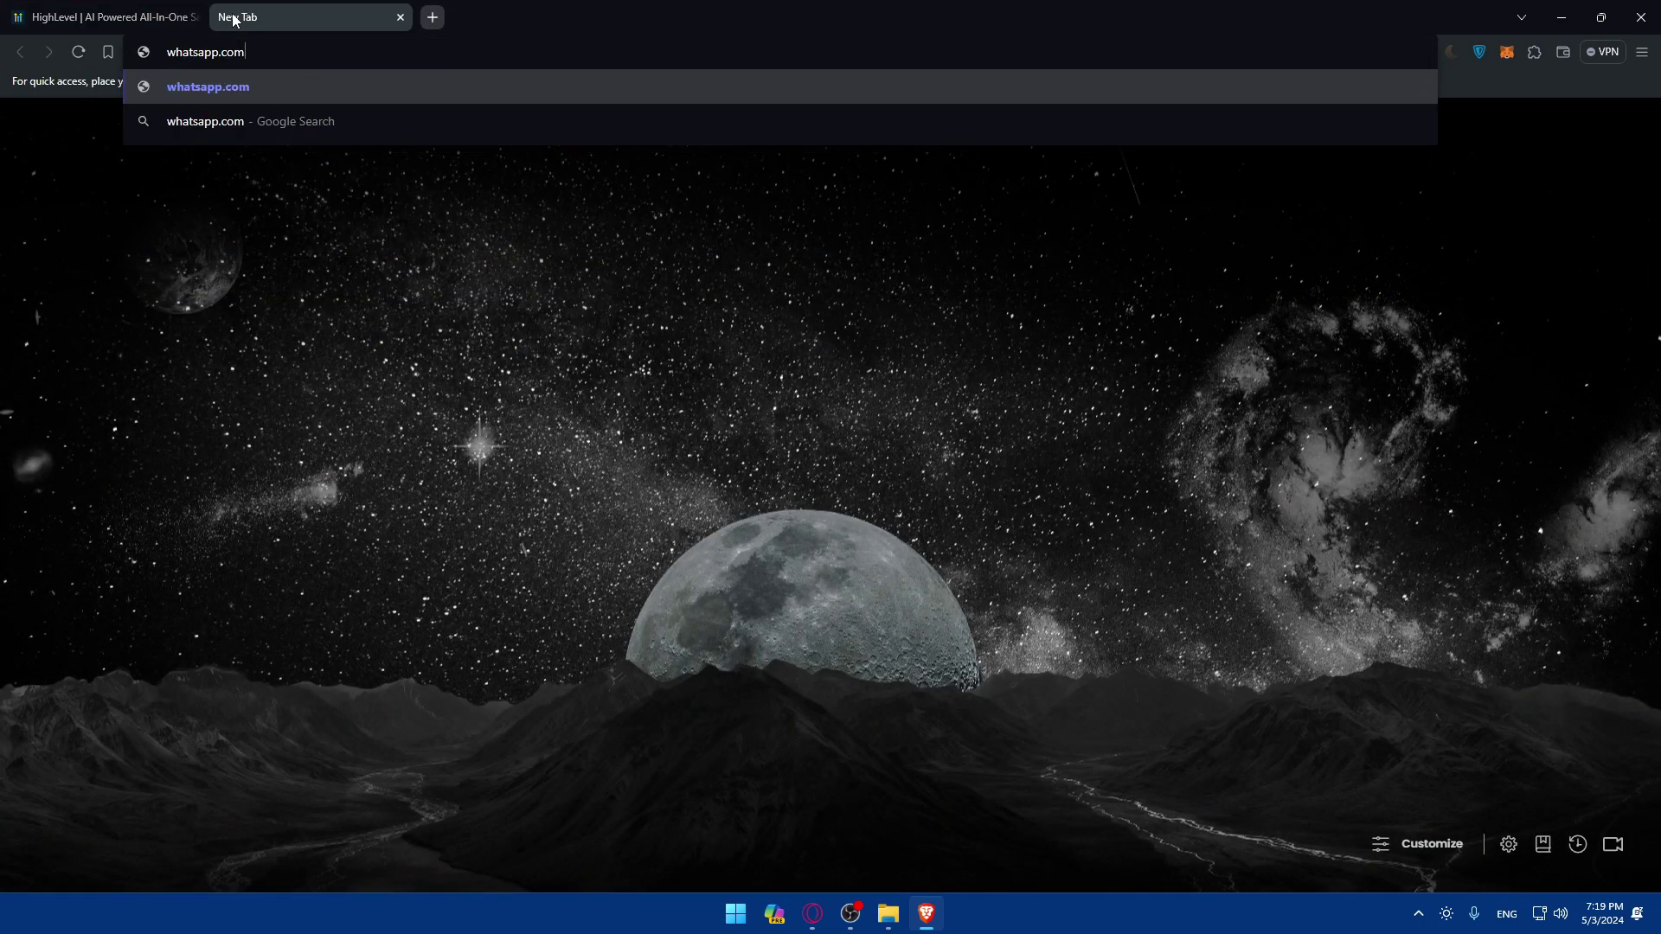
key("Return")
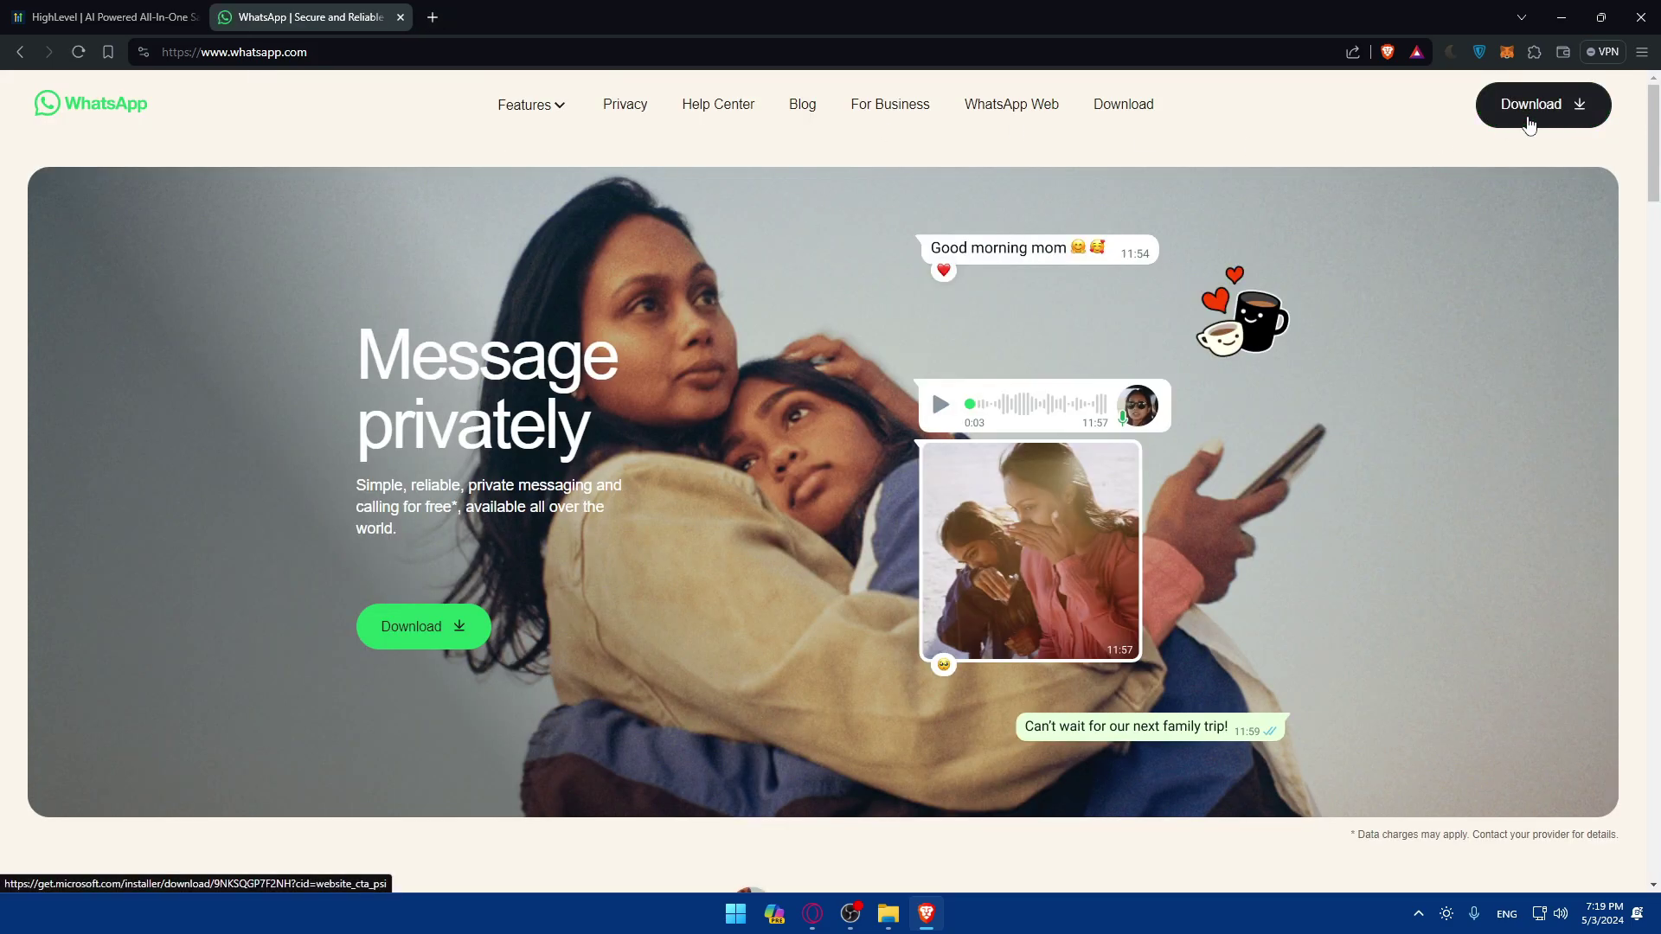
left_click(1009, 106)
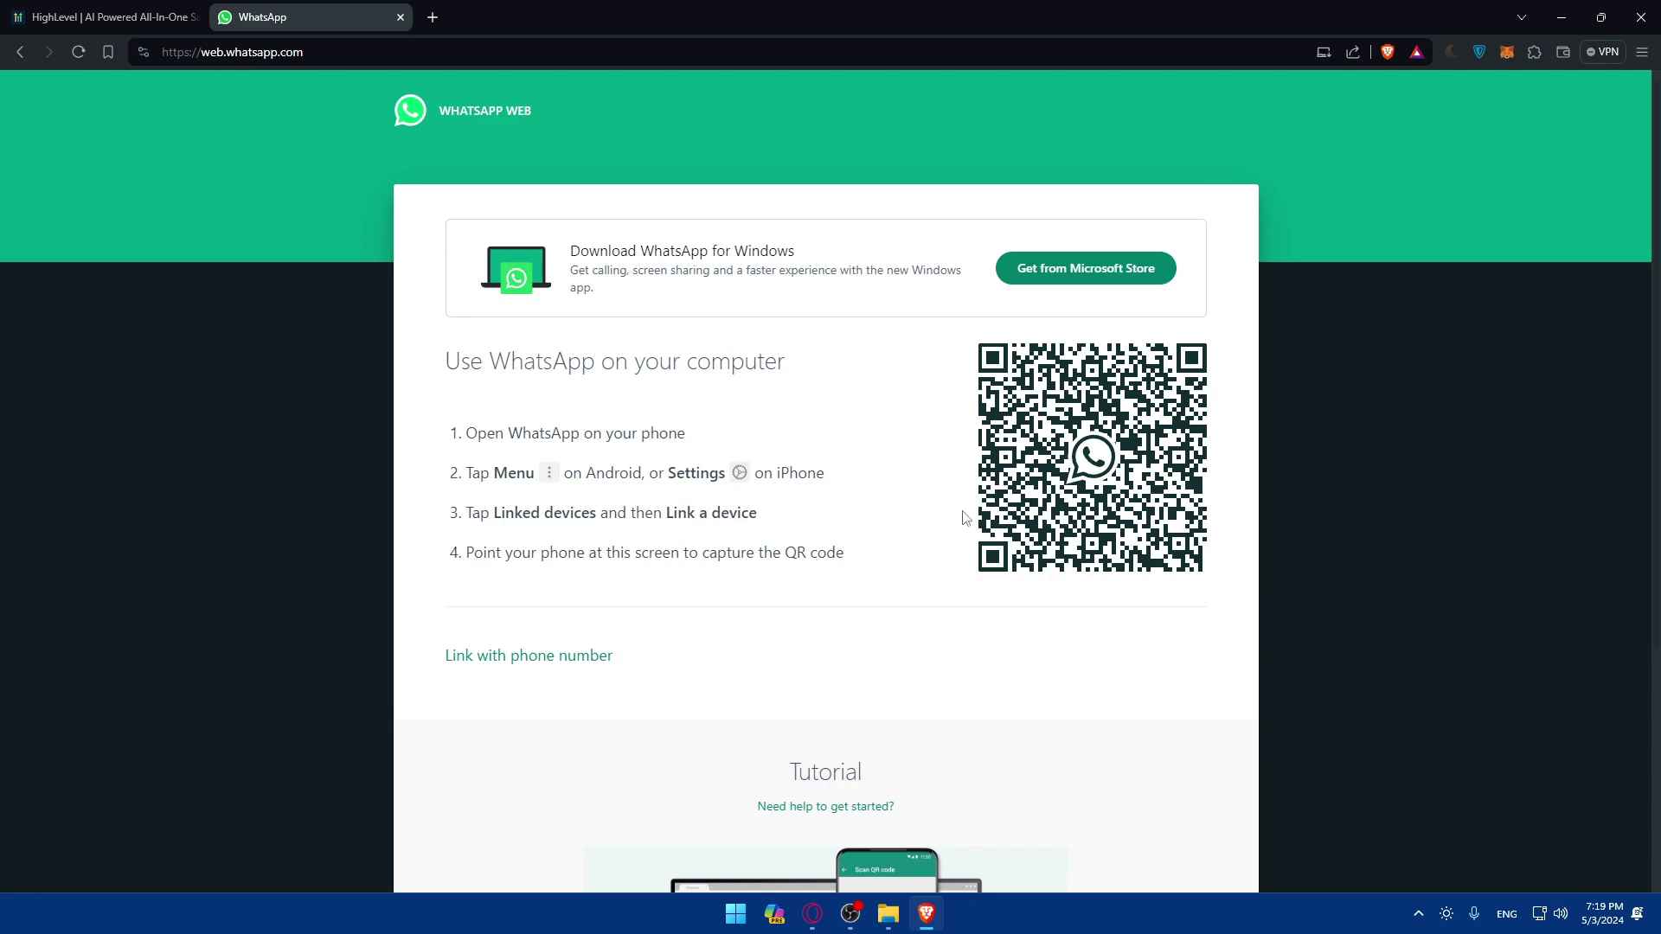
scroll(952, 524, "down", 4)
scroll(919, 535, "up", 4)
Step: Load twilio.com in a new tab, then return to the WhatsApp Web tab
left_click(443, 23)
type("w")
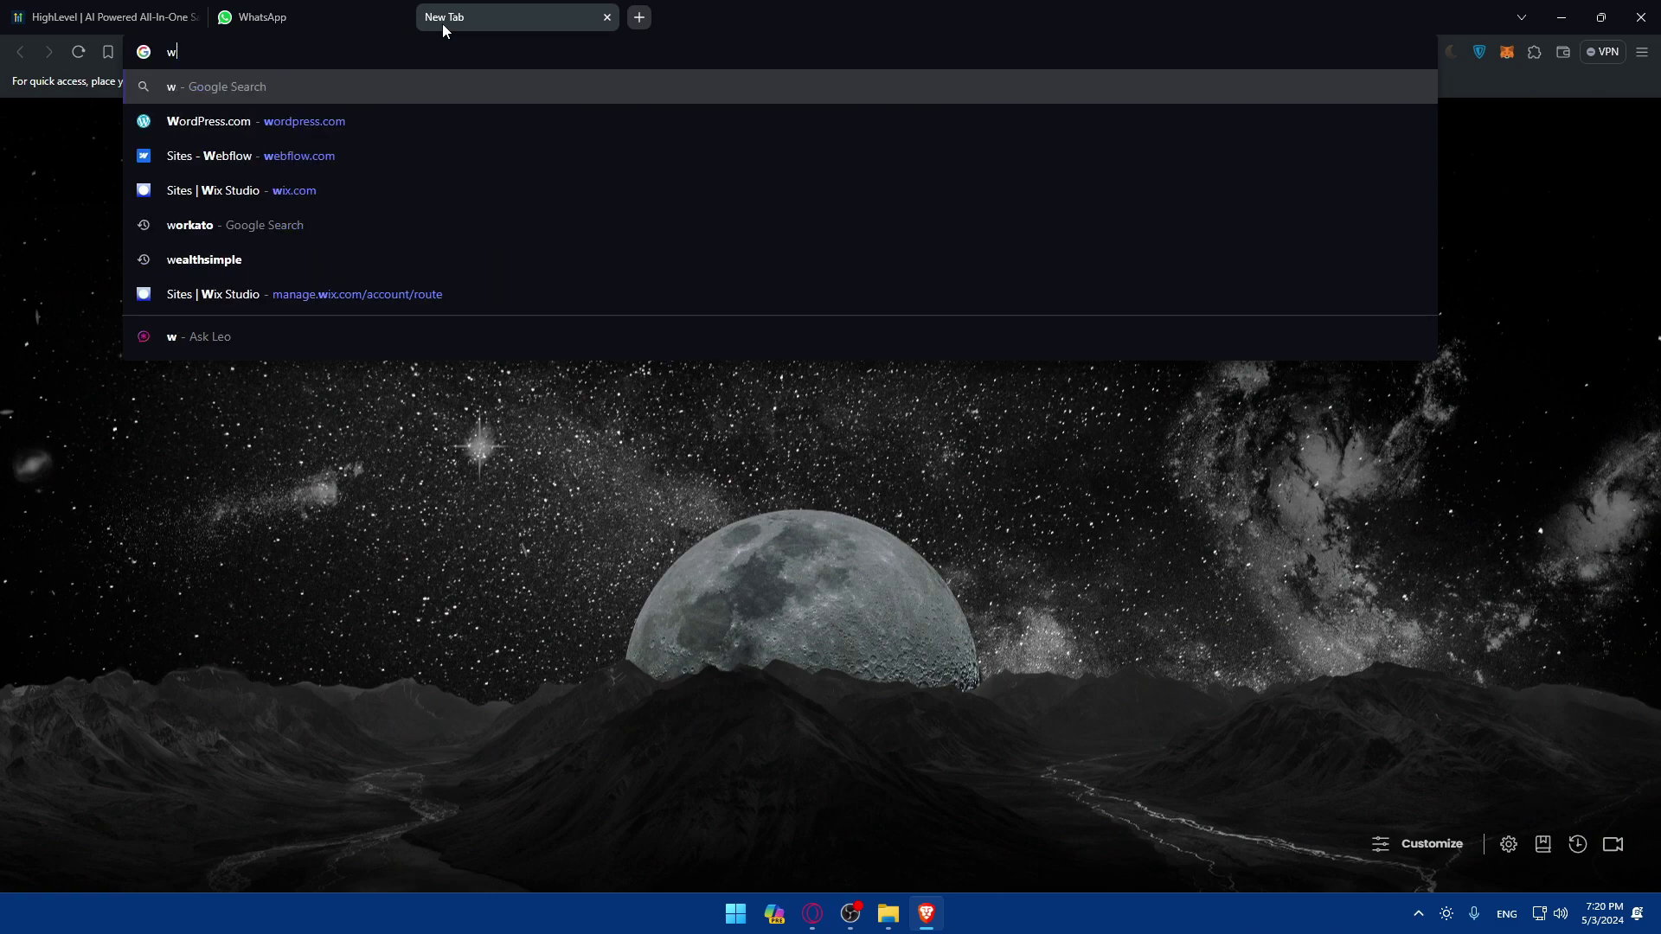
key("BackSpace")
type("twilio.c")
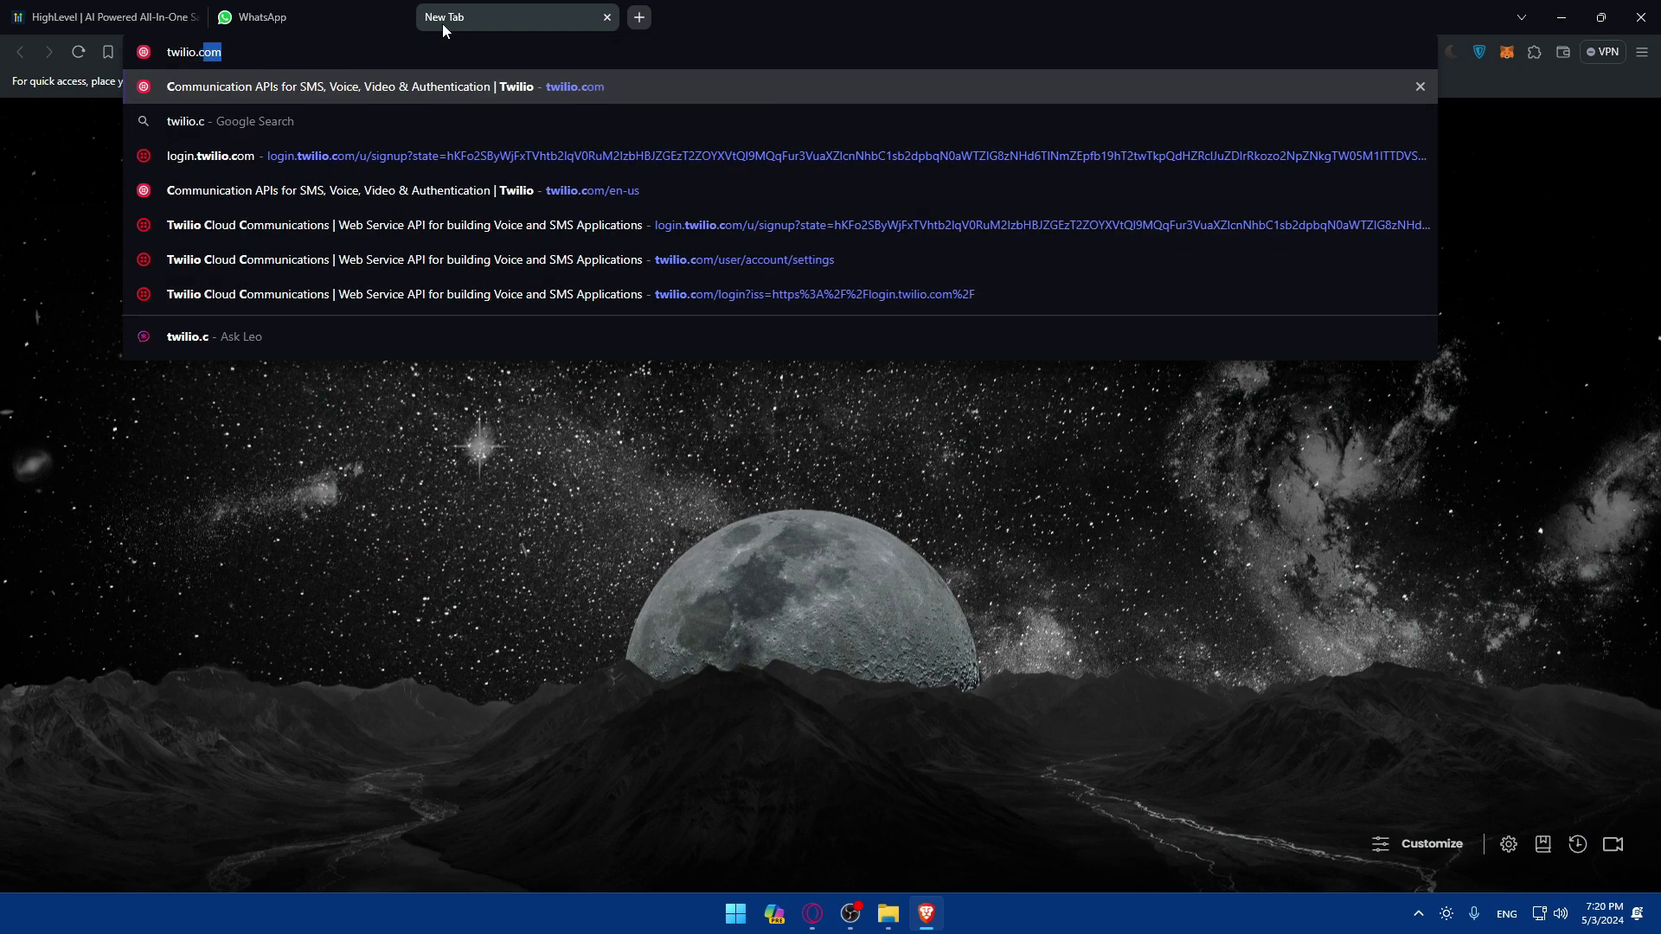
key("Return")
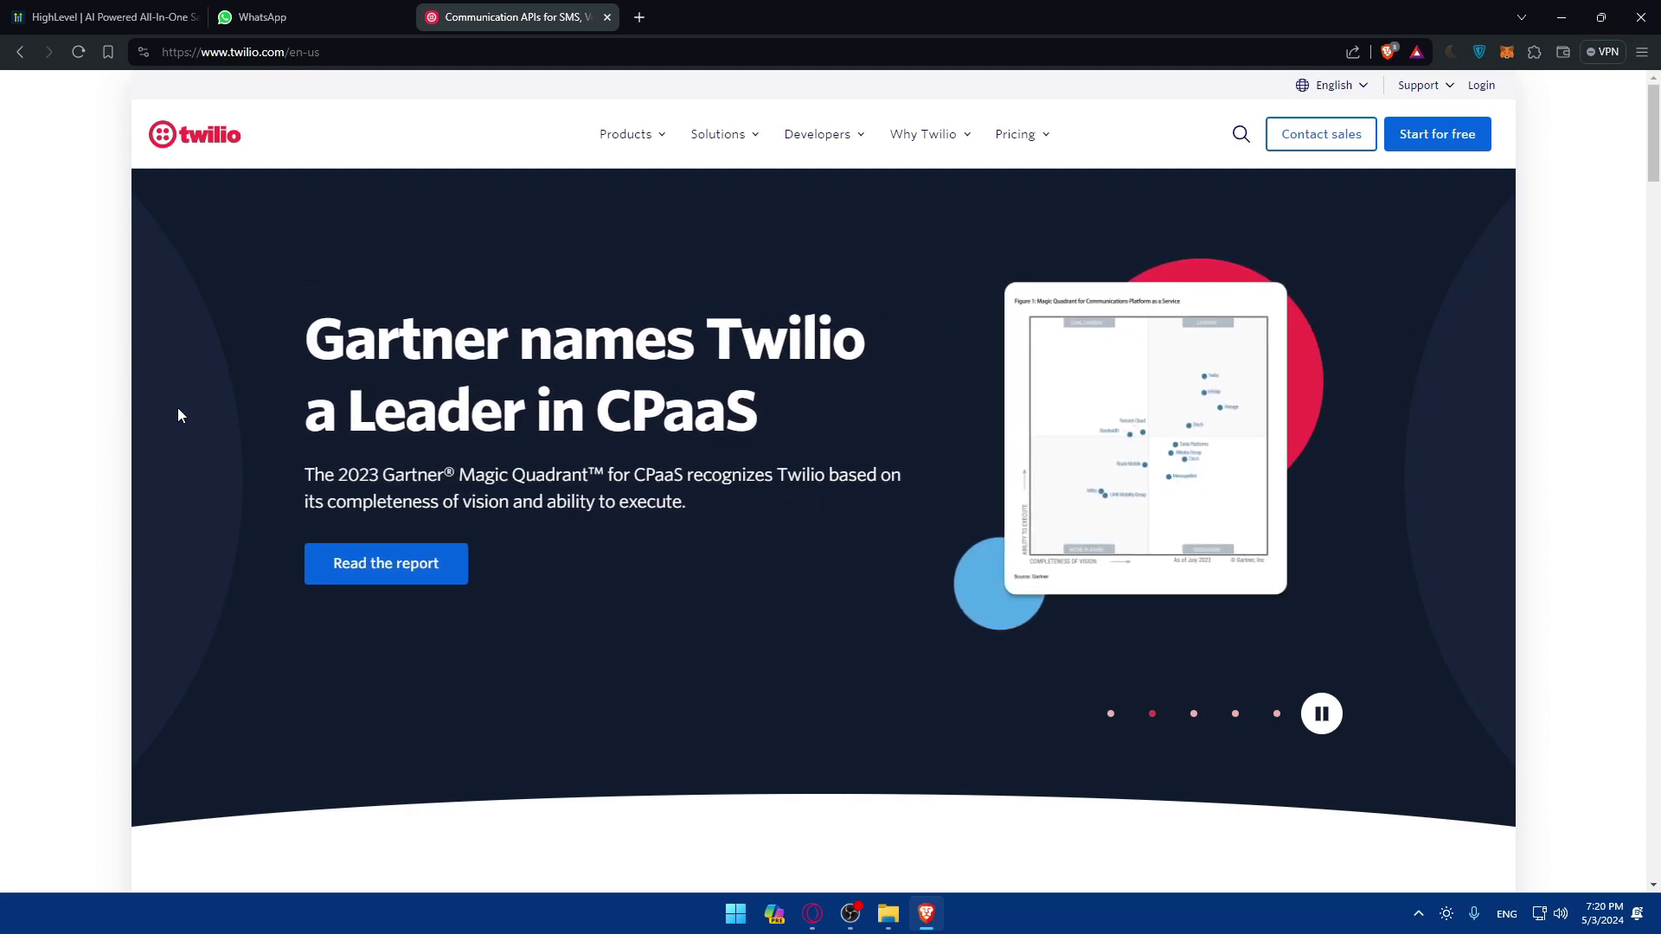
left_click(296, 15)
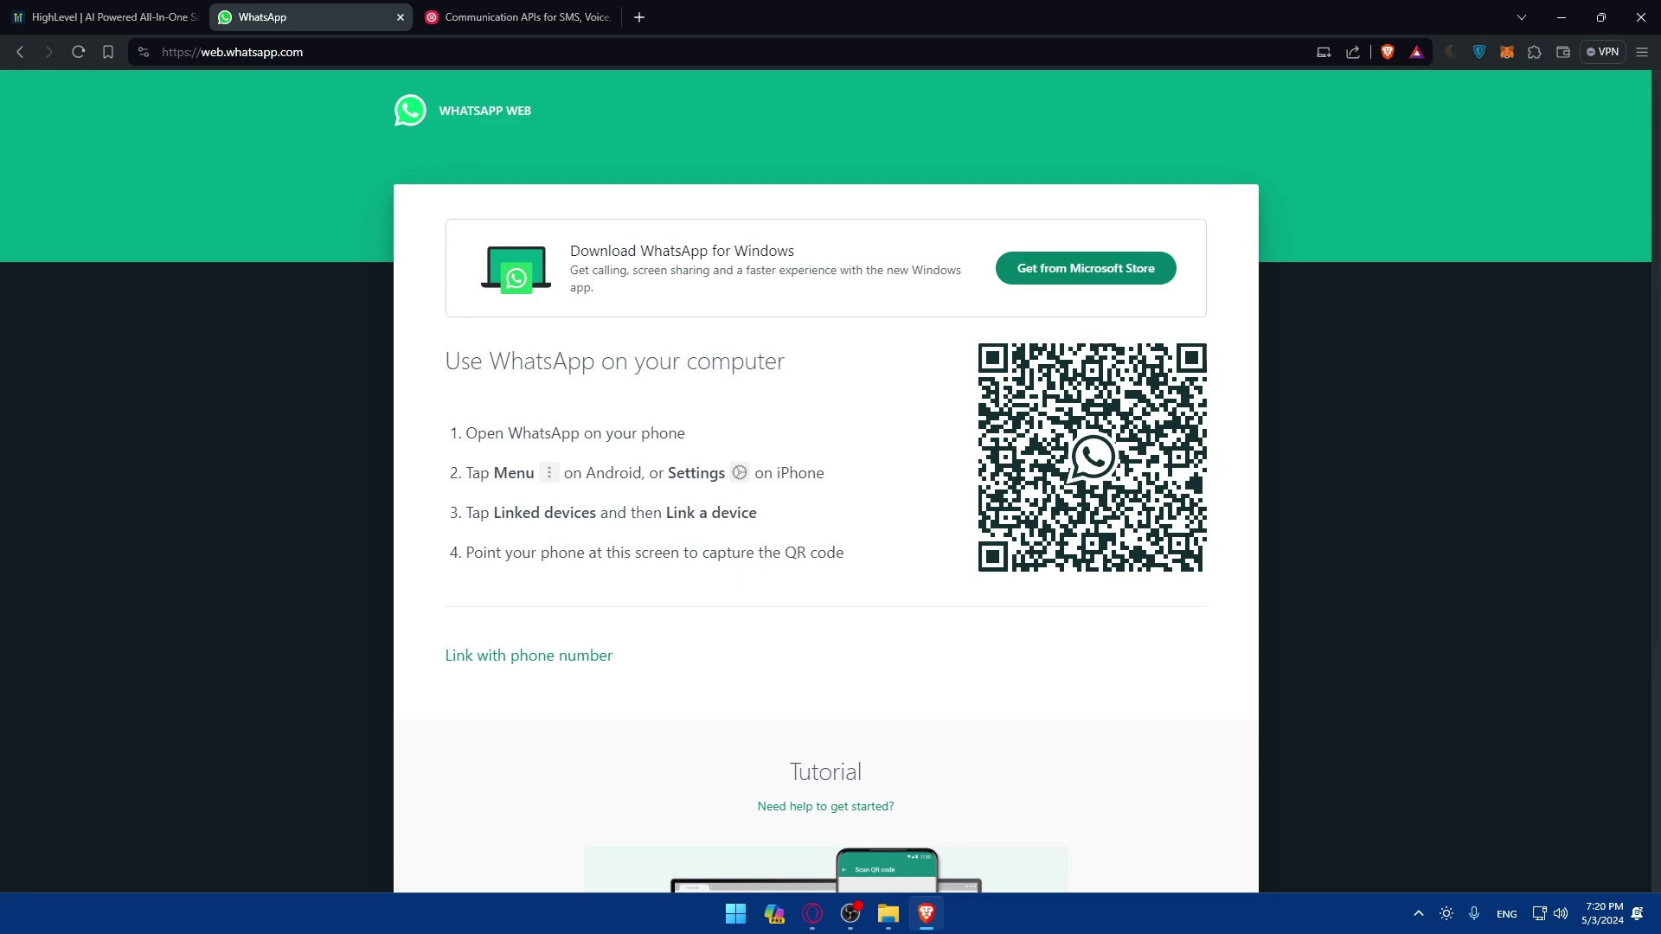
Step: Switch to the HighLevel tab showing the gohighlevel.com main page
left_click(130, 17)
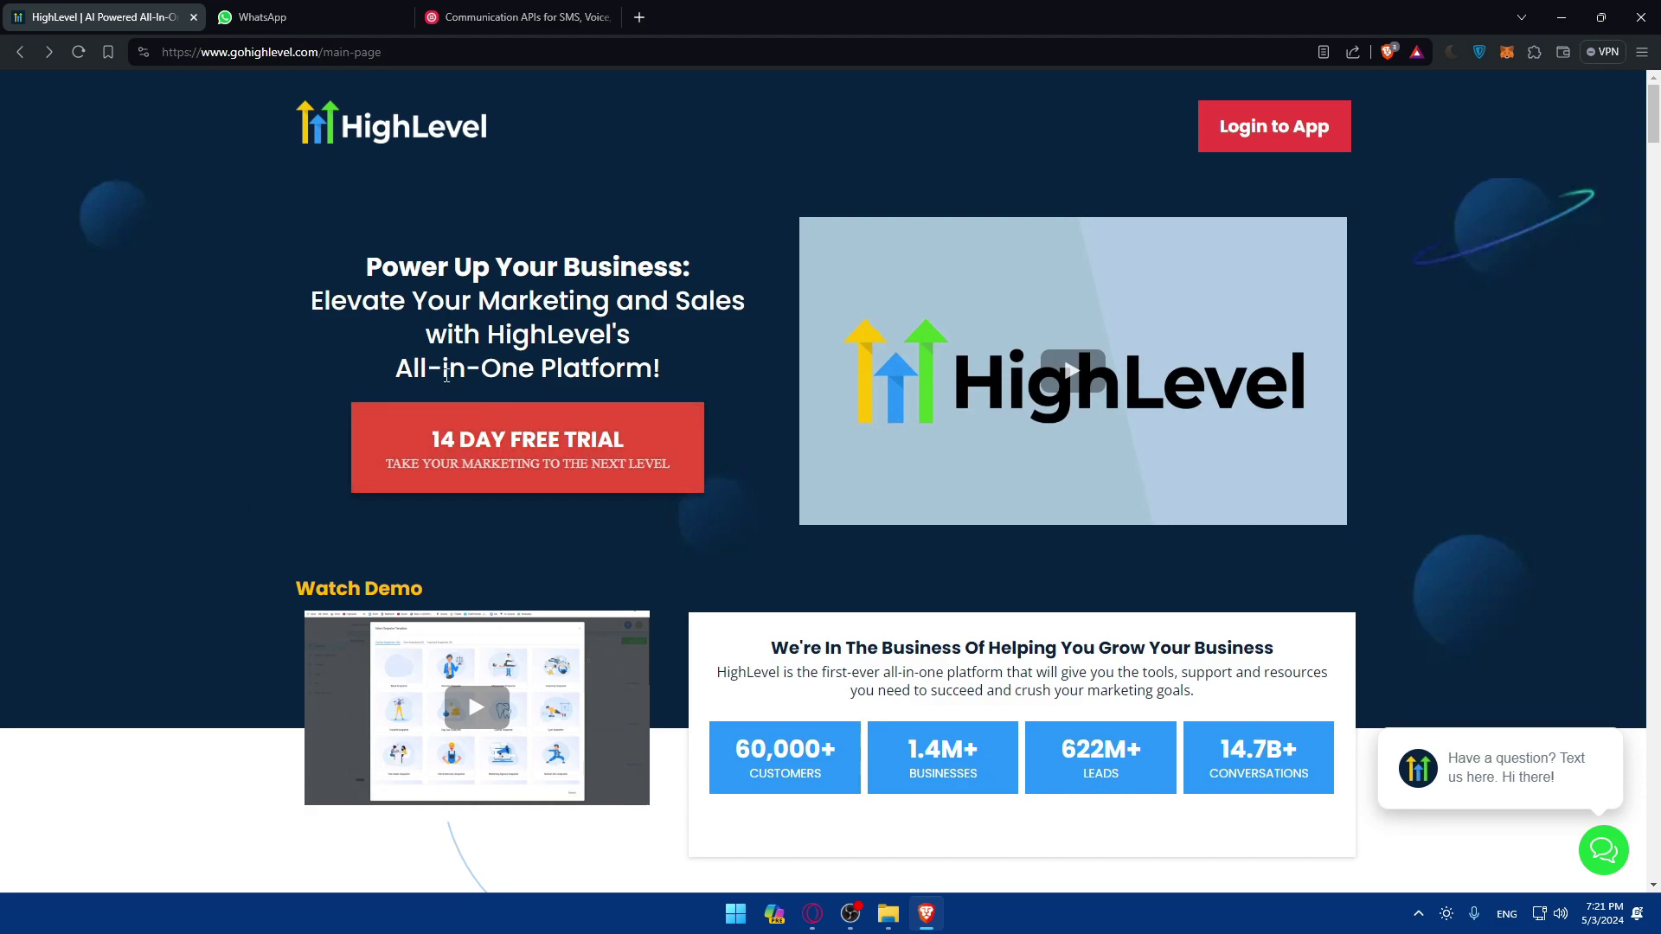
Step: Open the Zapier home page in a new tab from the address suggestions
left_click(638, 18)
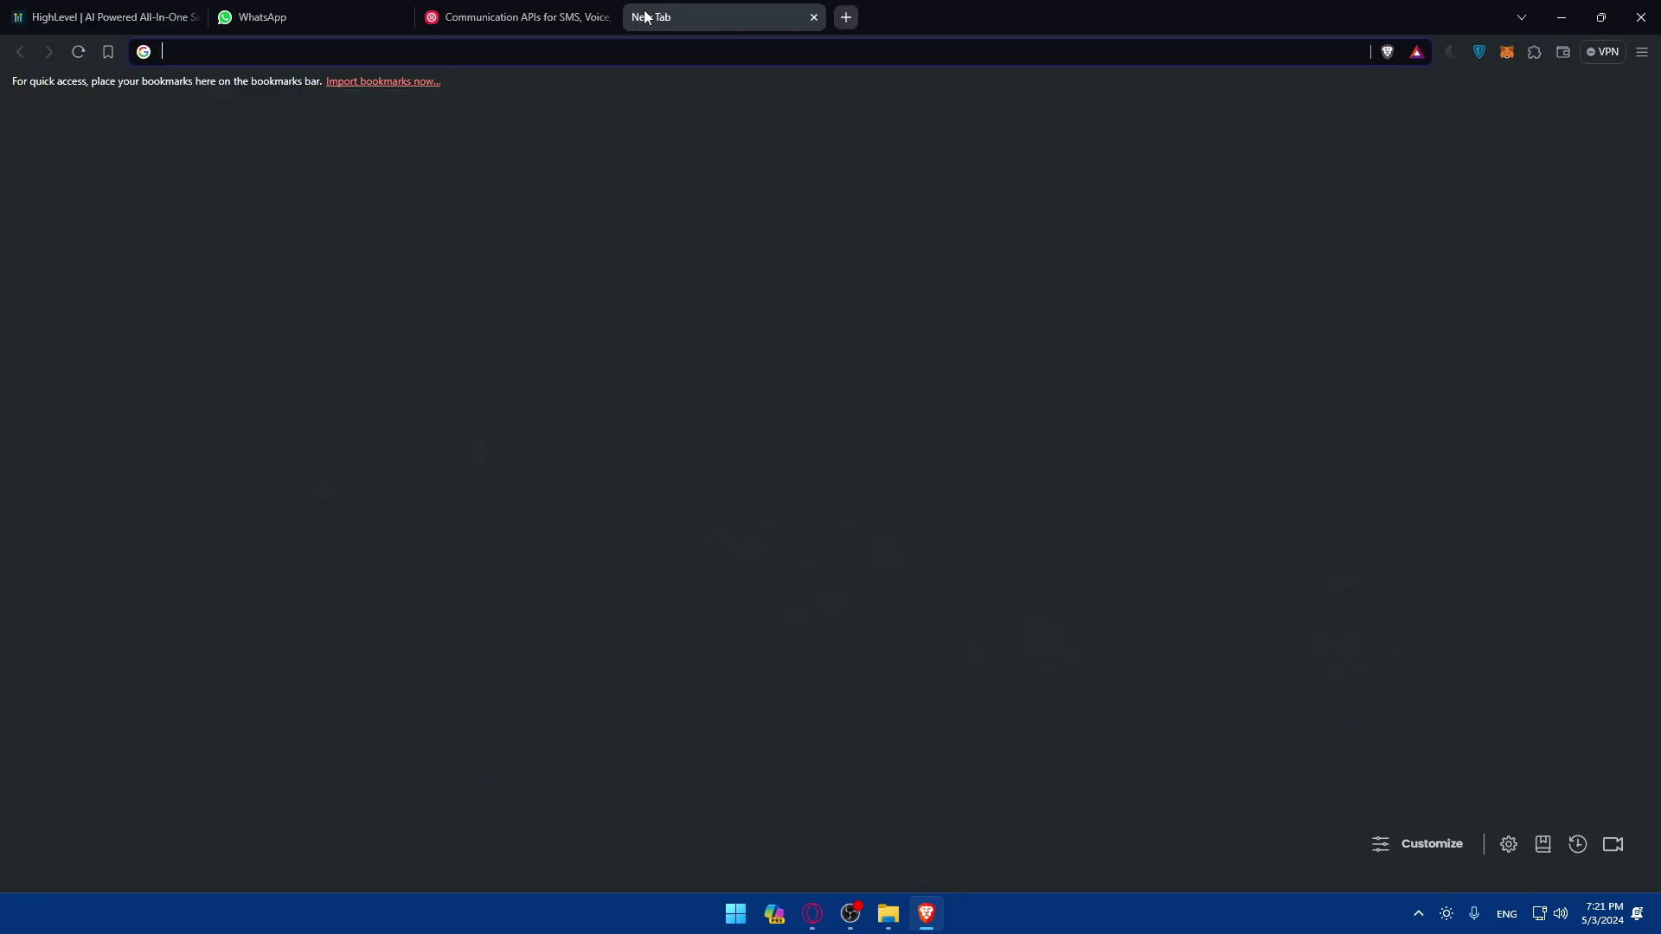
type("zap\\")
key("BackSpace")
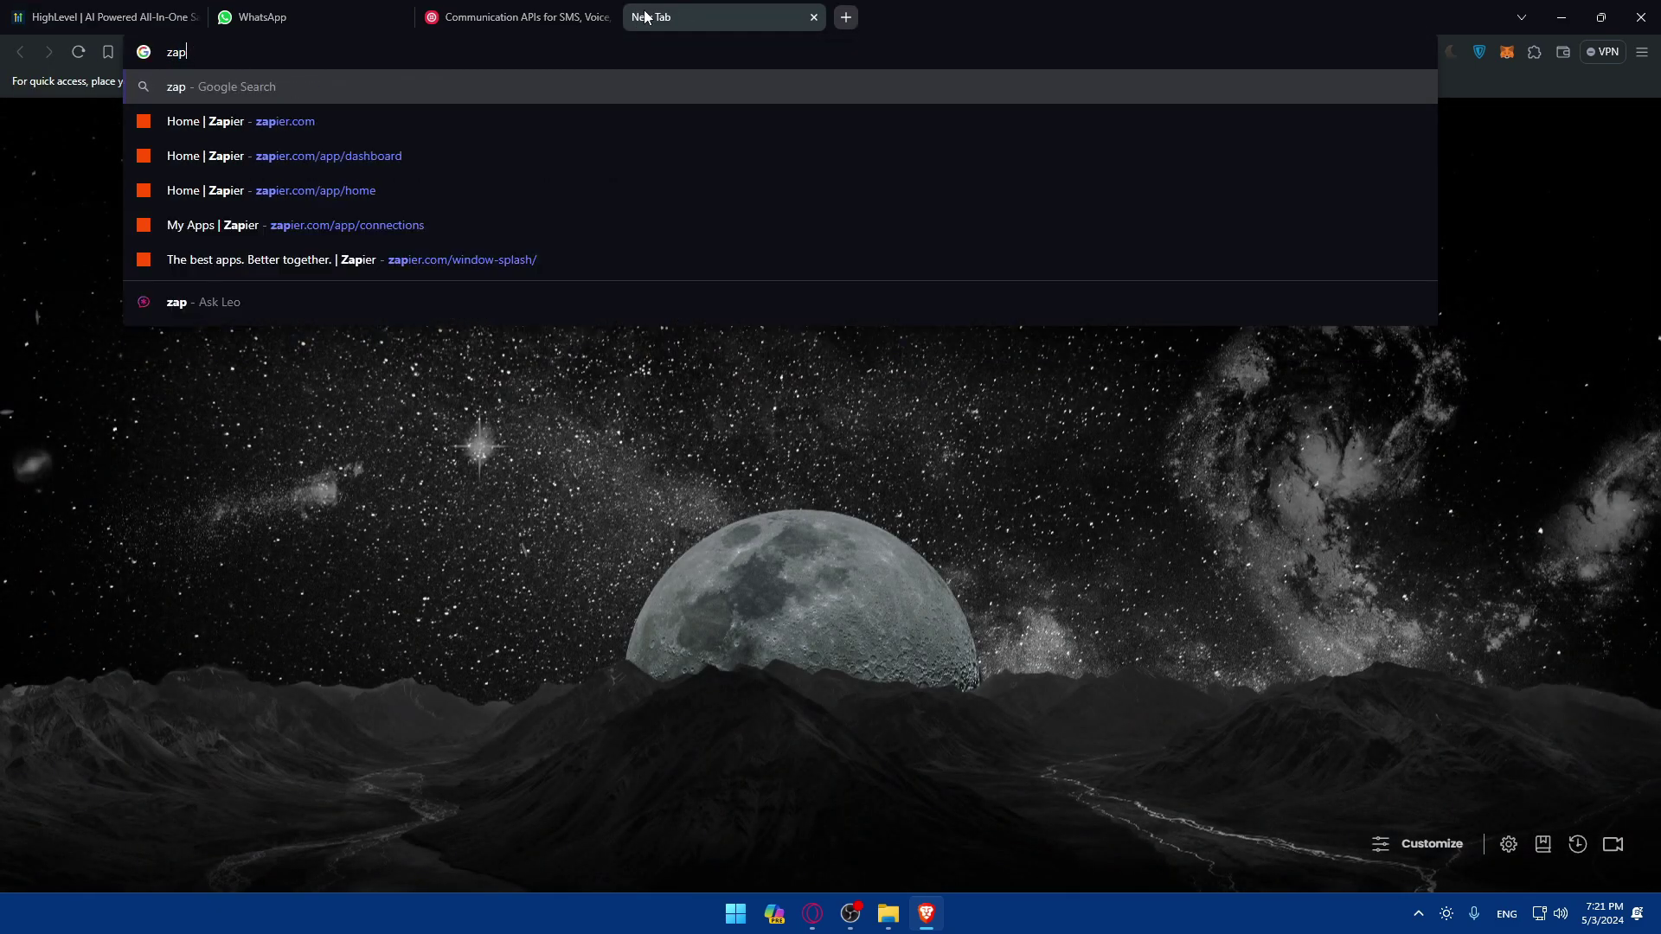
type("i")
key("BackSpace")
key("Down")
key("Return")
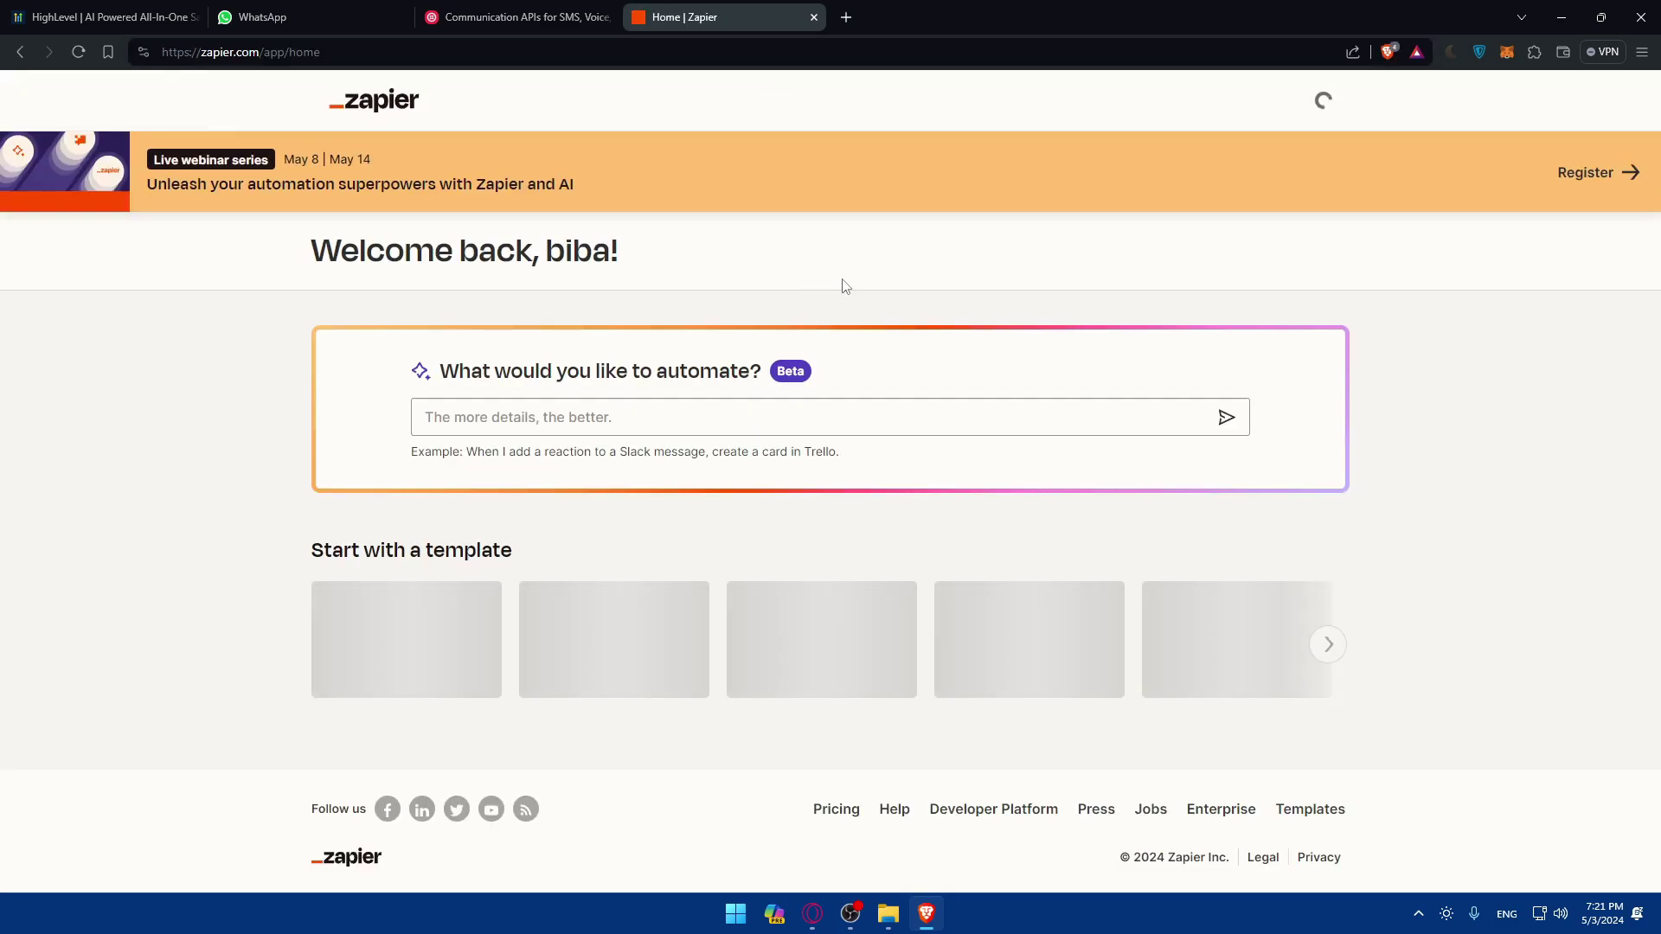
Step: Visit Zapier's Sign up and Log in pages in a private window, then close it
key("ctrl+shift+n")
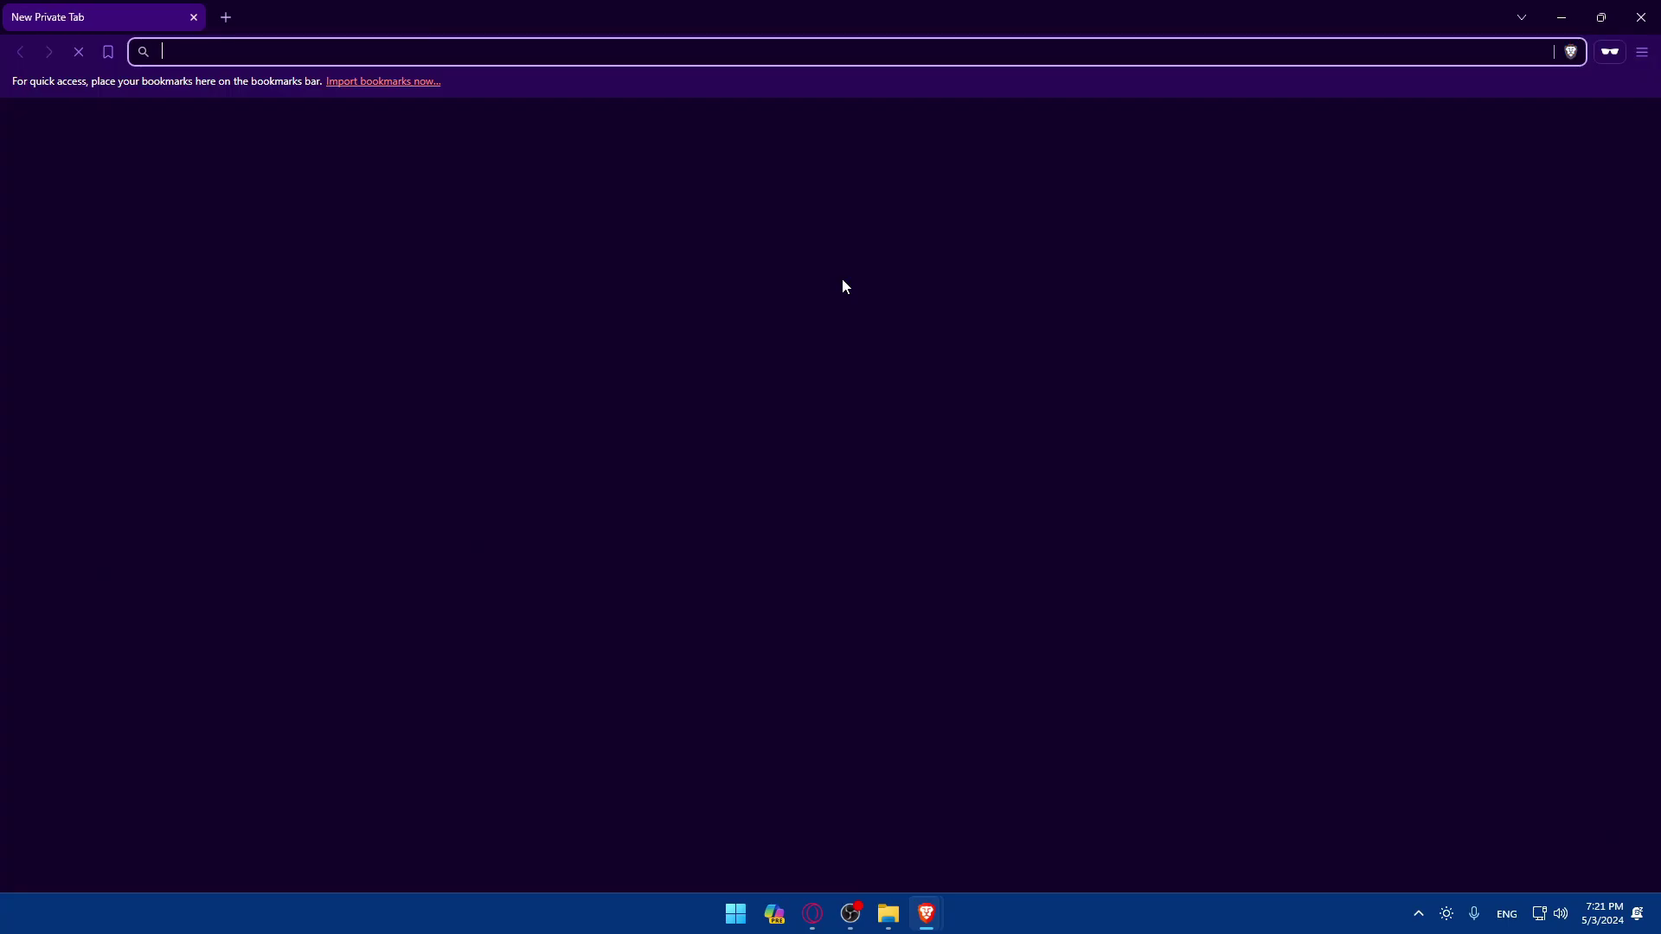
type("zap")
key("Return")
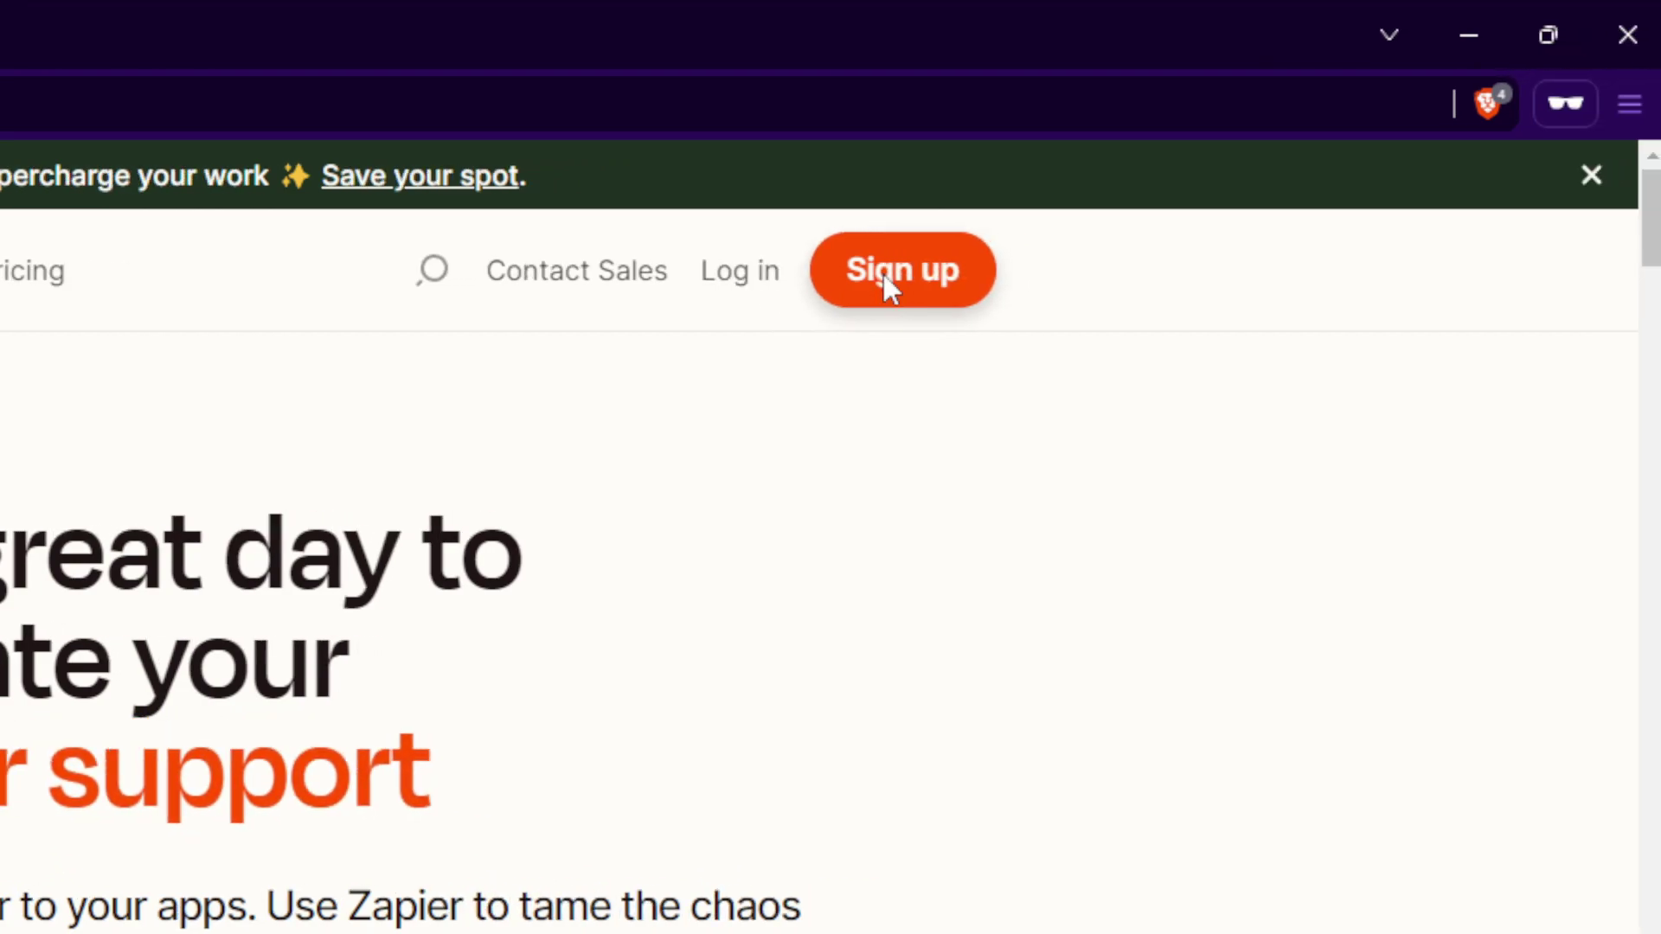
left_click(907, 289)
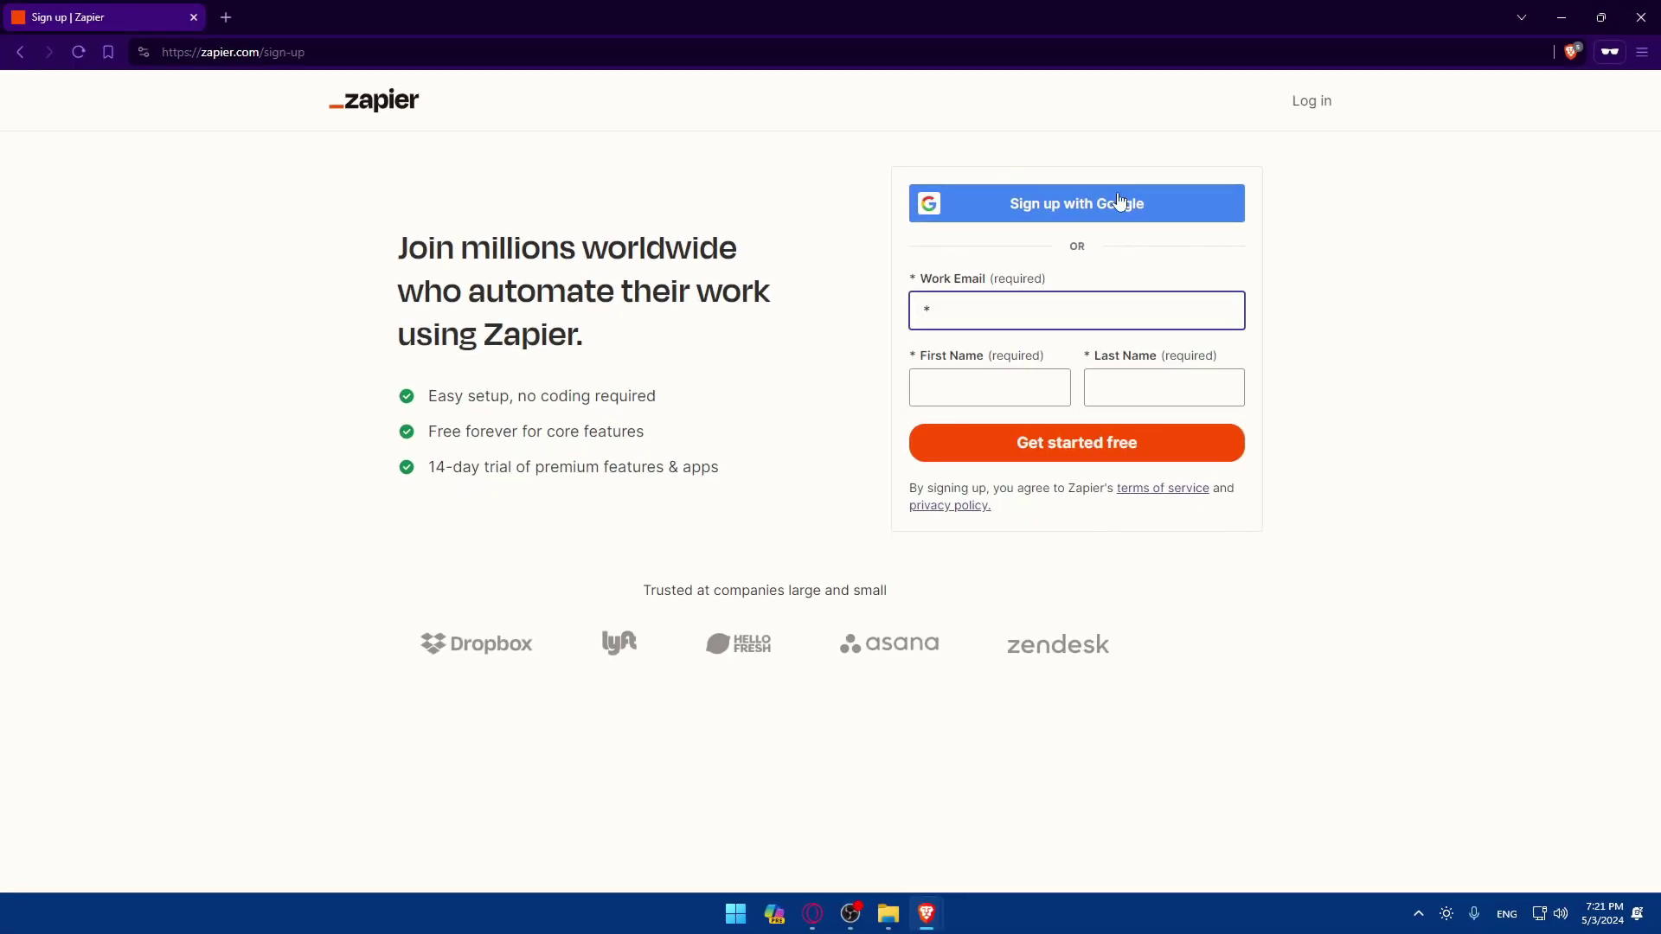
left_click(1258, 50)
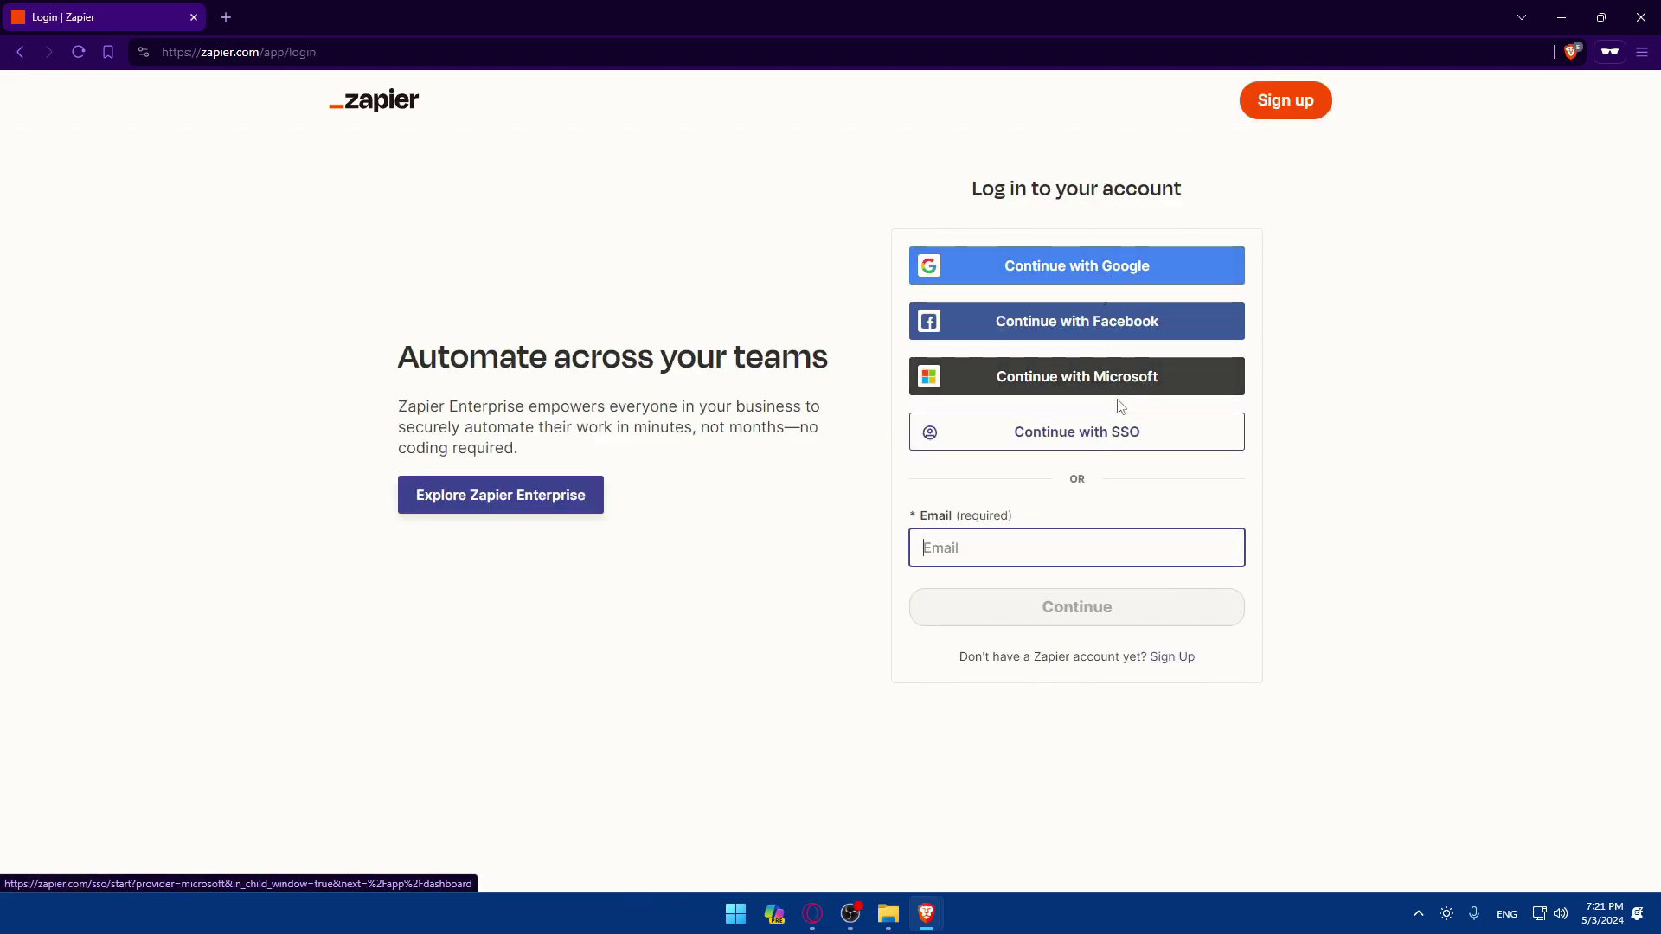
left_click(1321, 104)
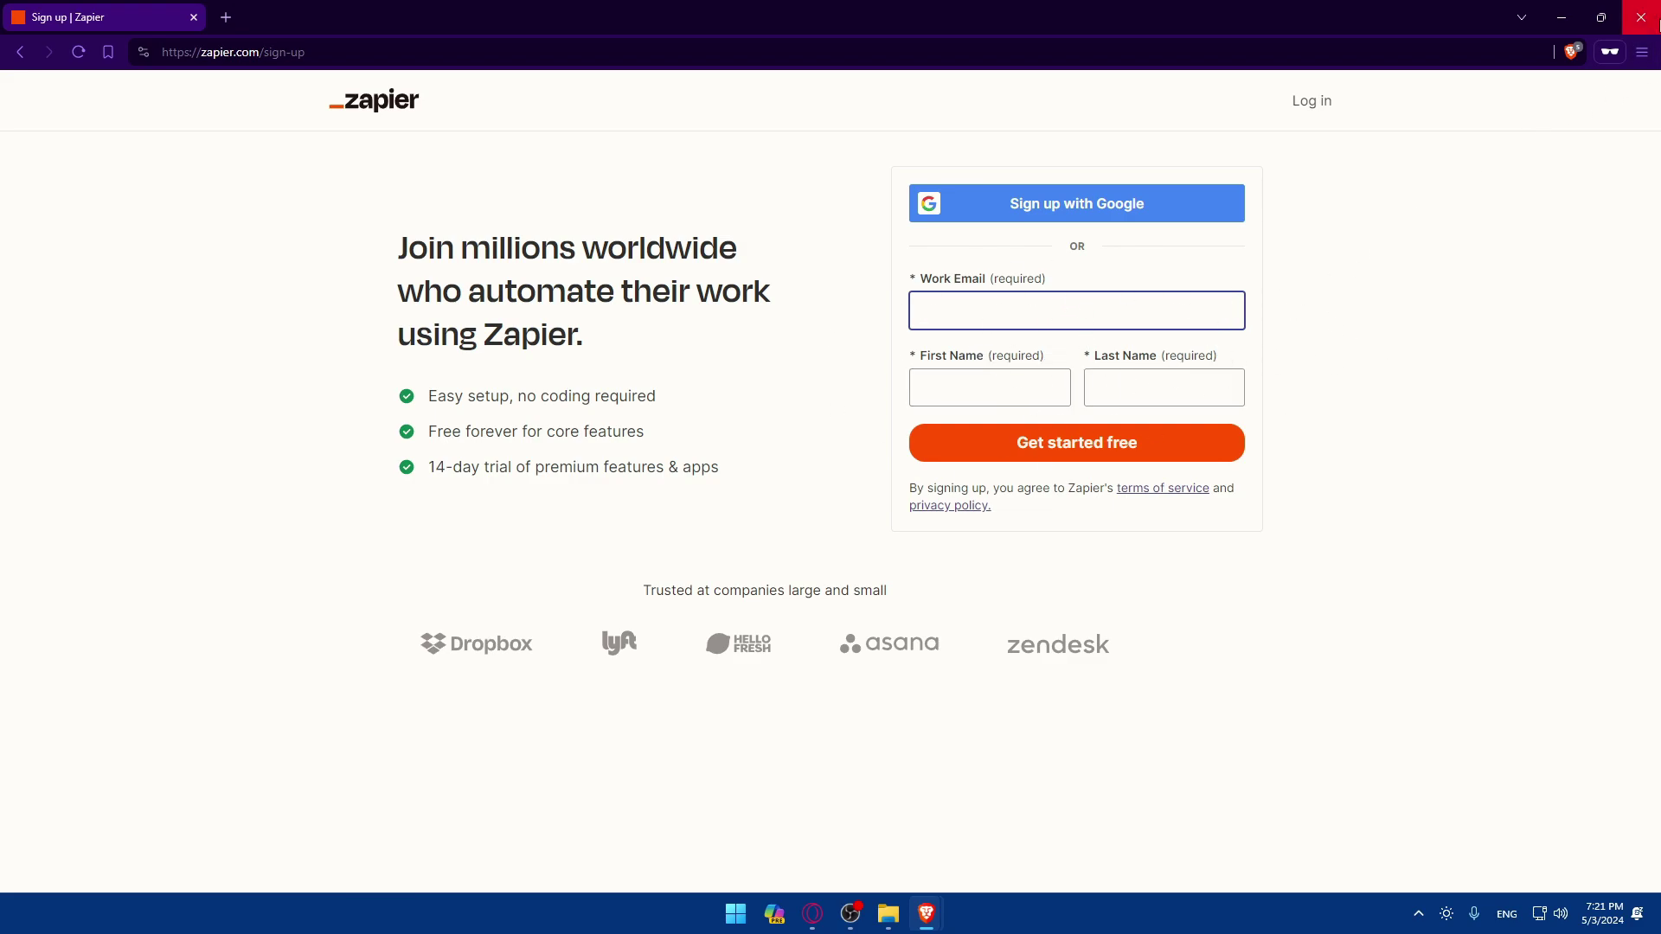
left_click(1640, 17)
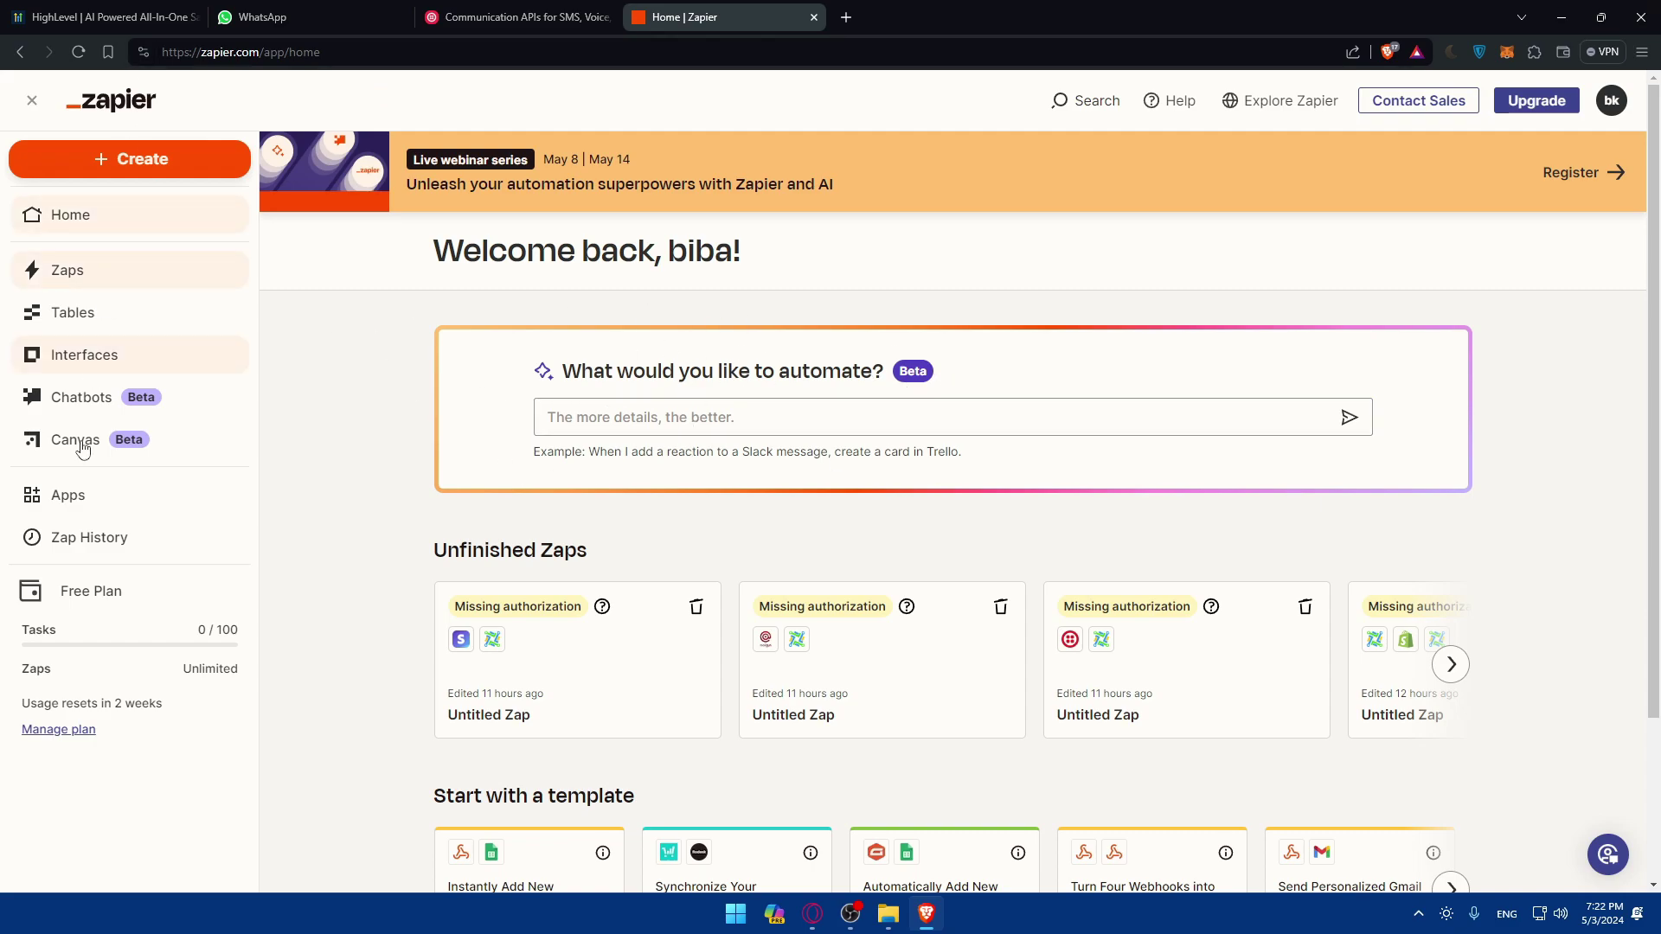
Step: On the Apps page, search 'whatsapp' to find WhatsApp Notifications as a new connection
left_click(76, 494)
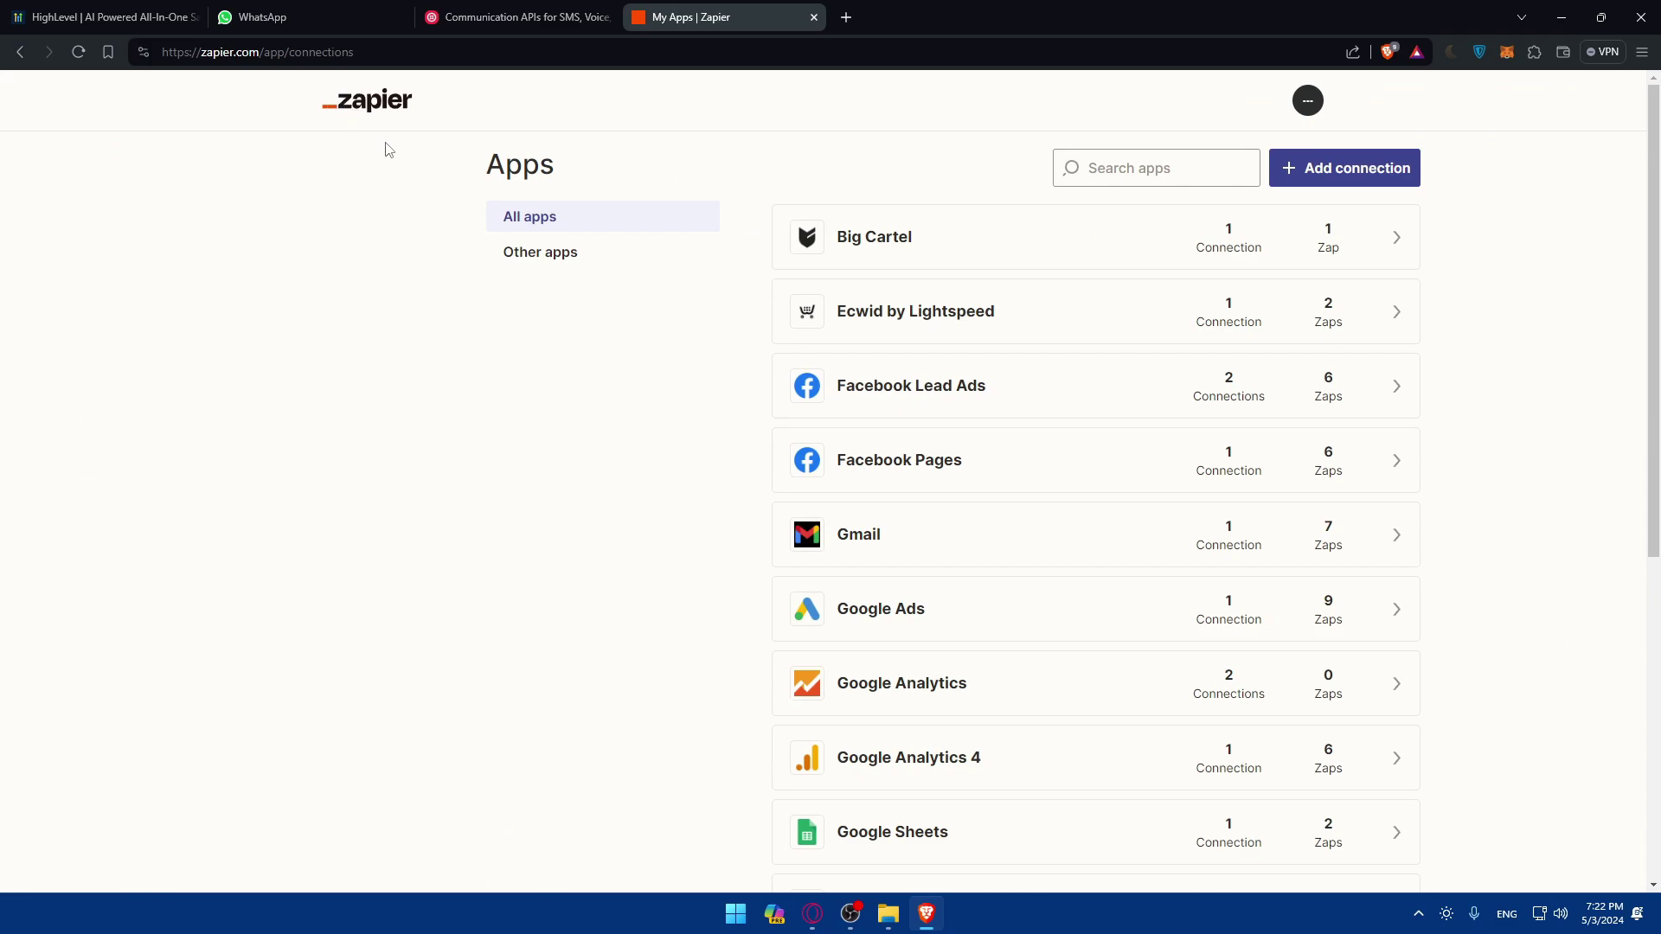
left_click(1123, 168)
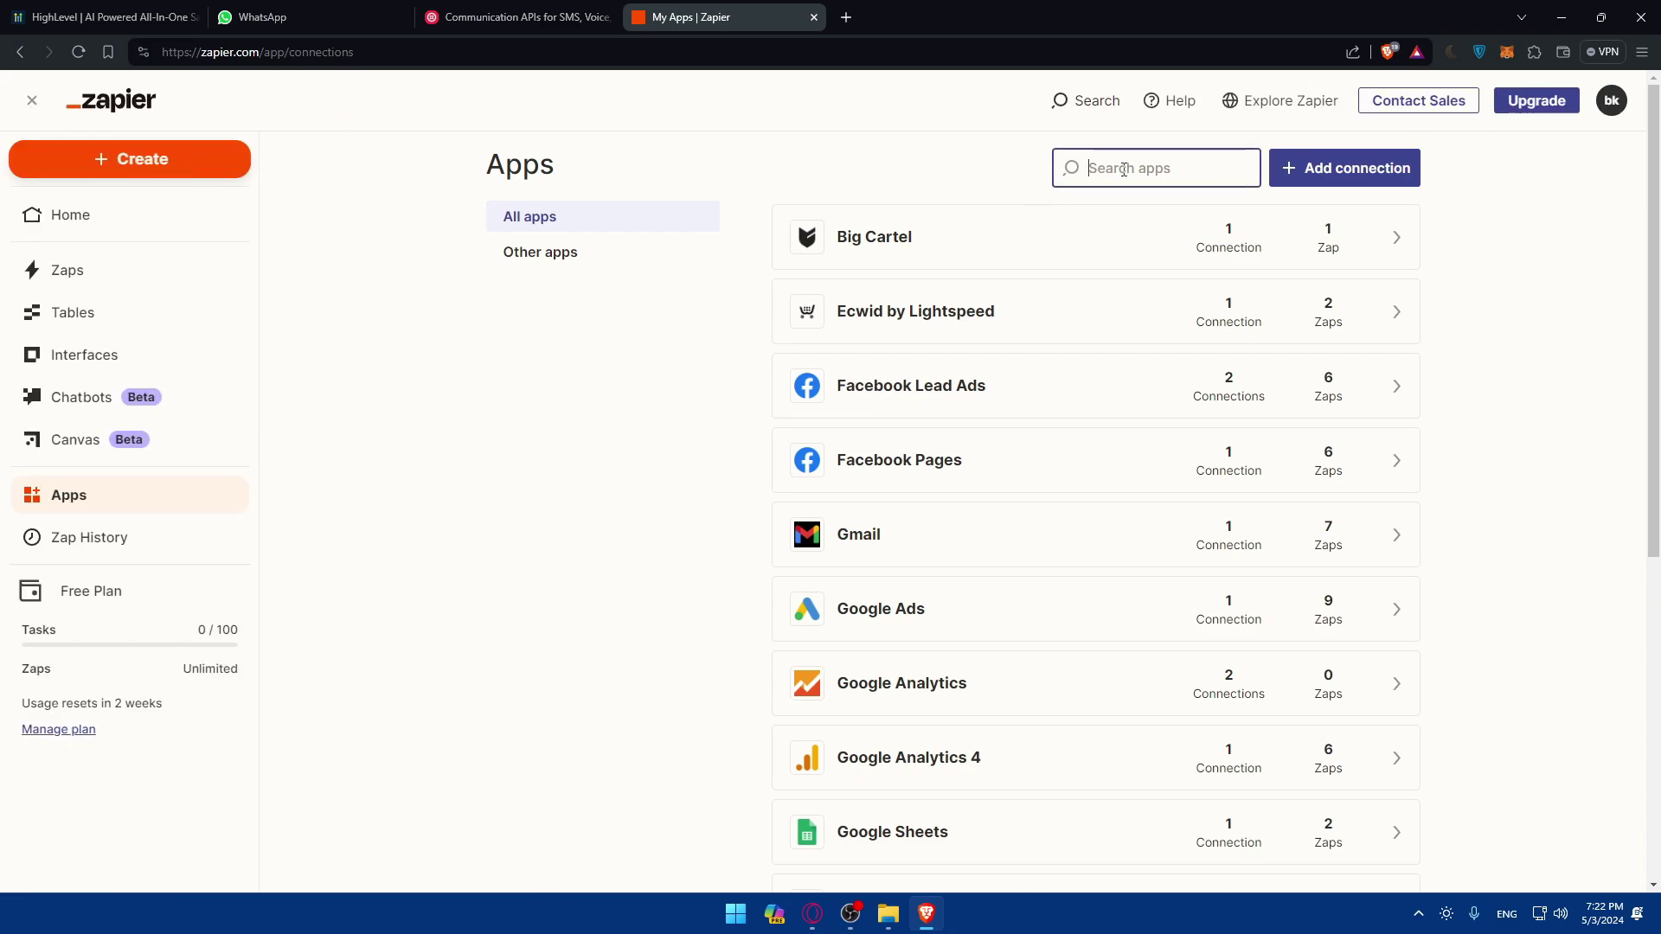
type("twilio")
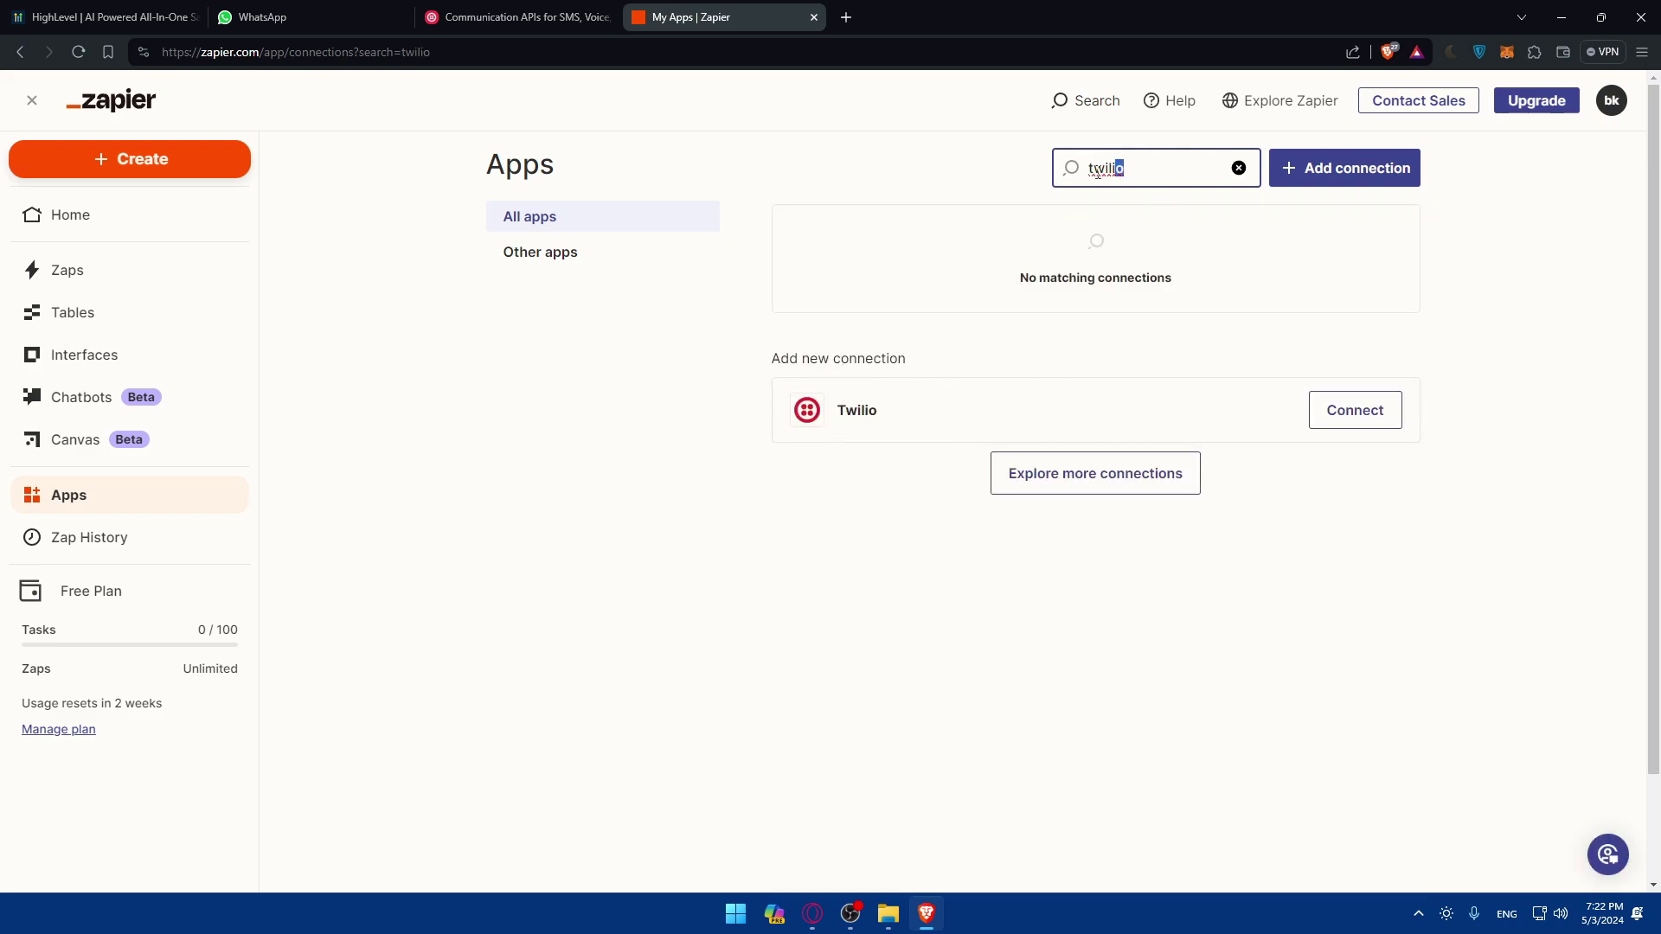
left_click_drag(1097, 173, 953, 183)
type("whatsapp")
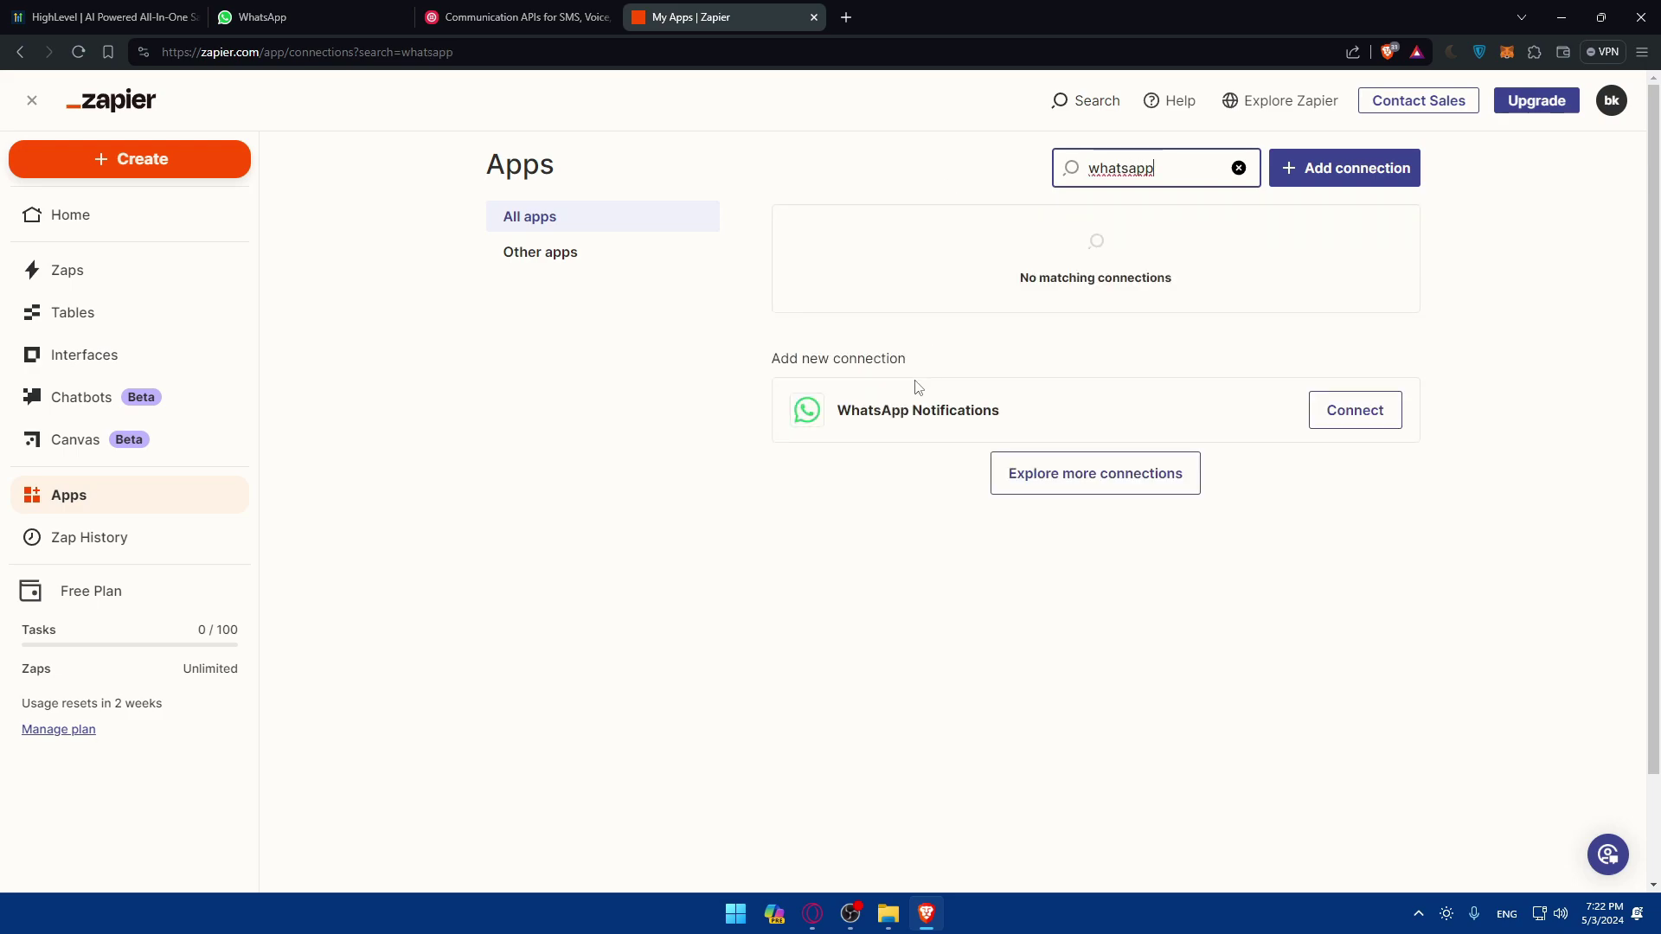
left_click(1060, 417)
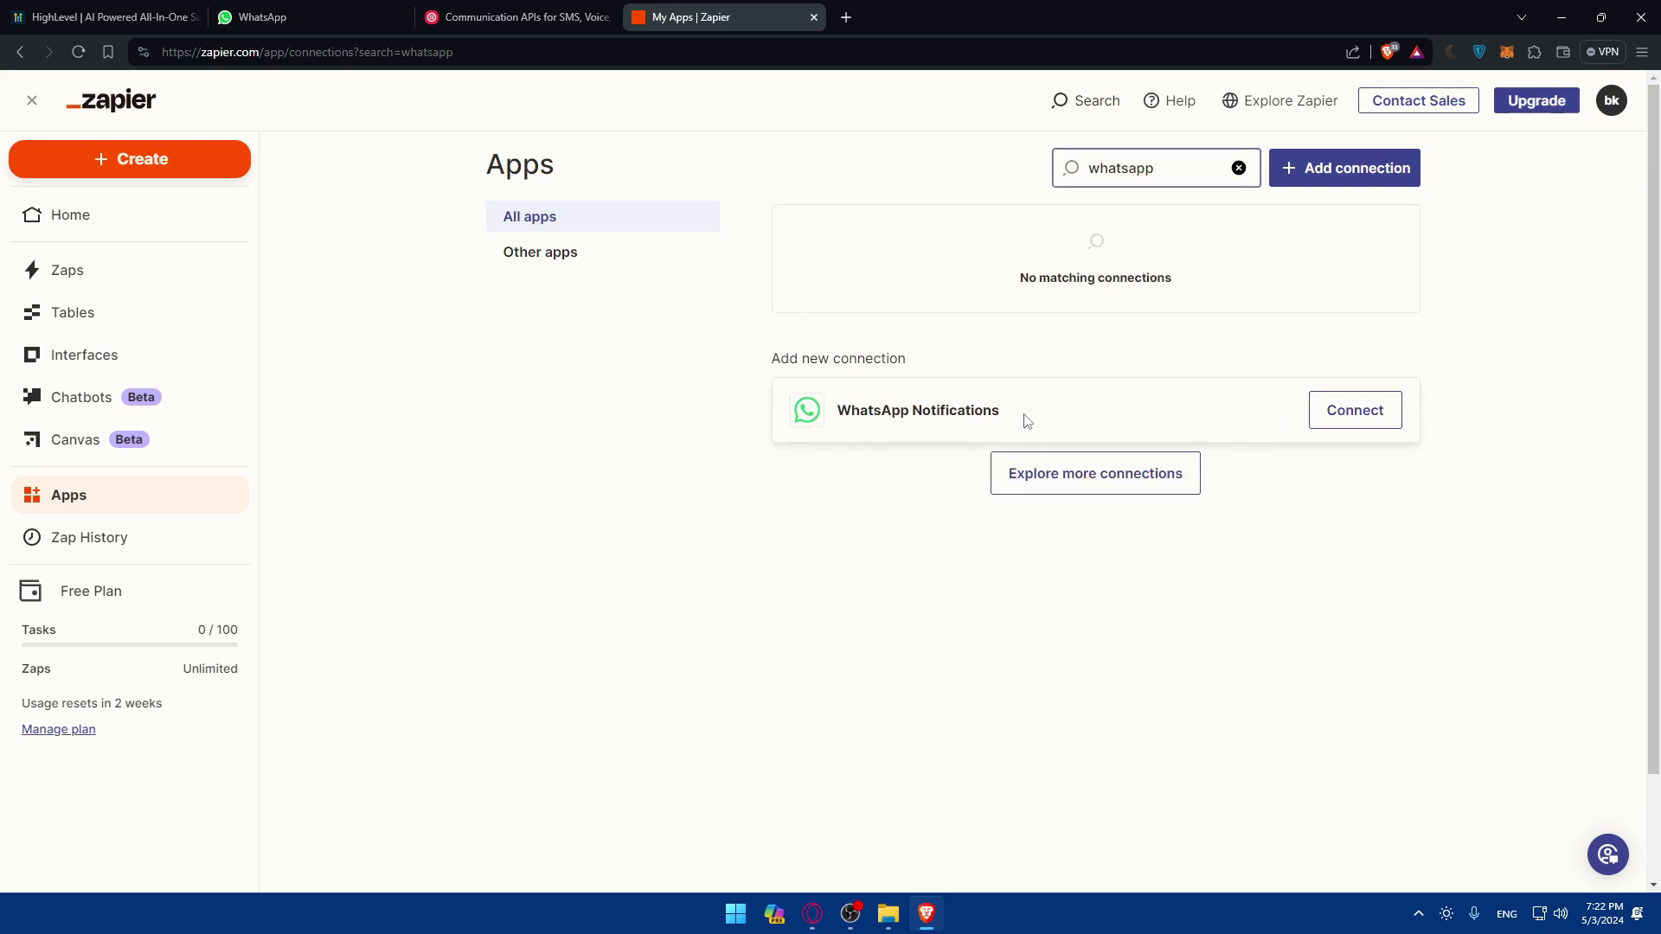
left_click(1327, 419)
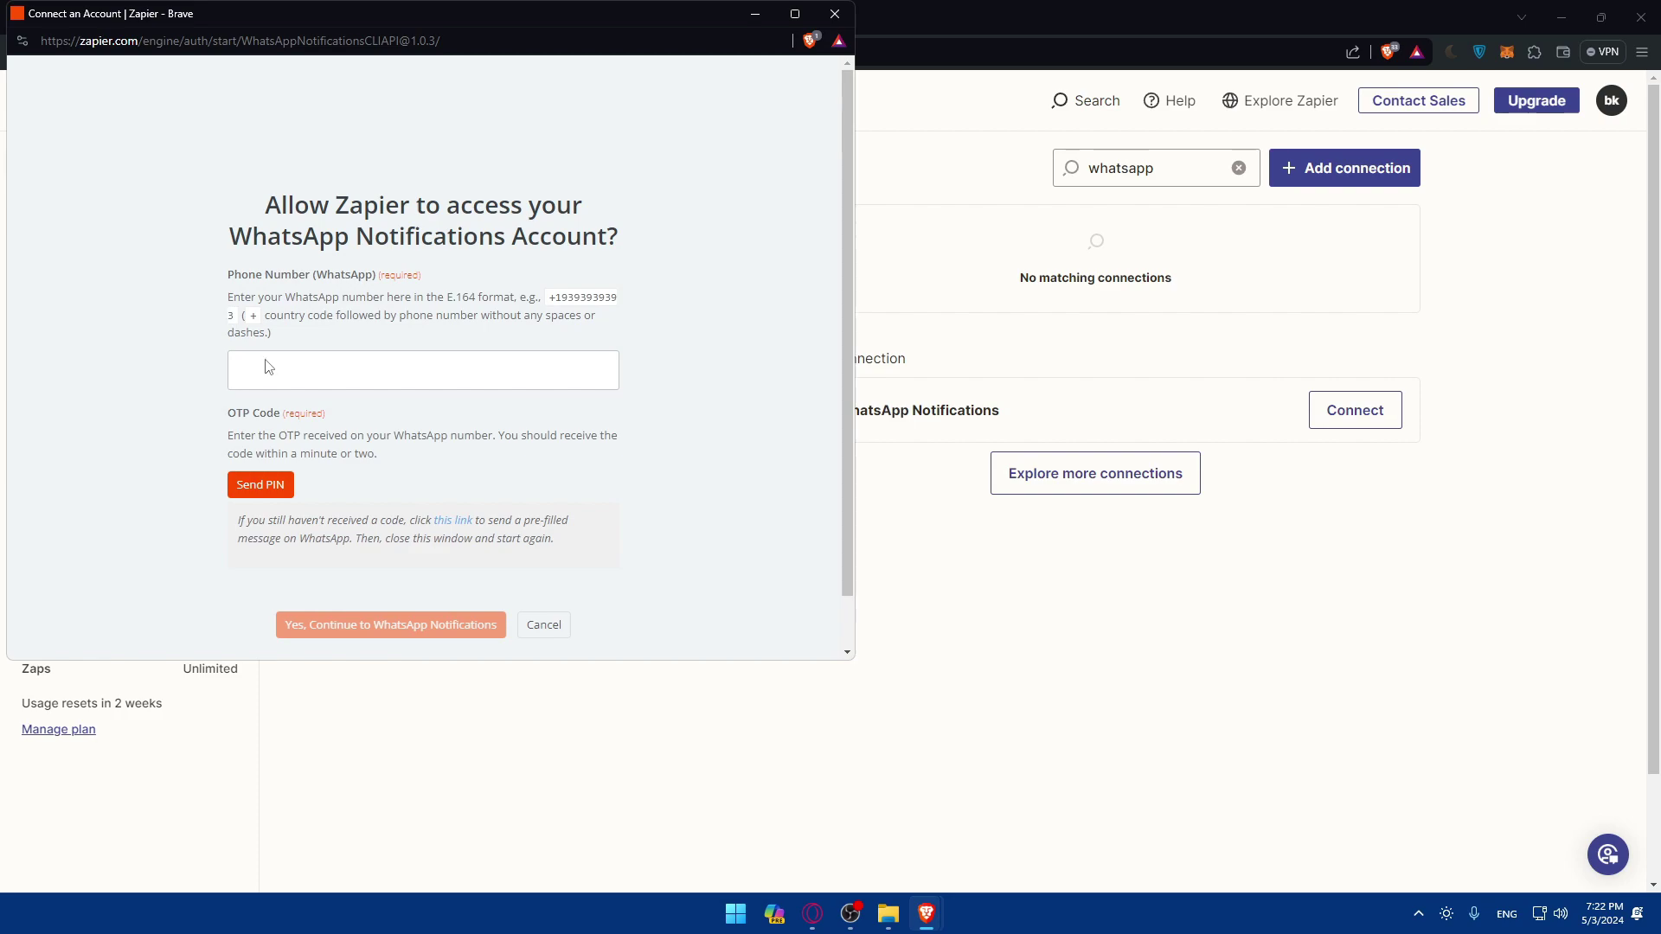
left_click_drag(227, 297, 343, 296)
left_click(345, 296)
double_click(342, 317)
left_click(388, 322)
scroll(249, 385, "down", 1)
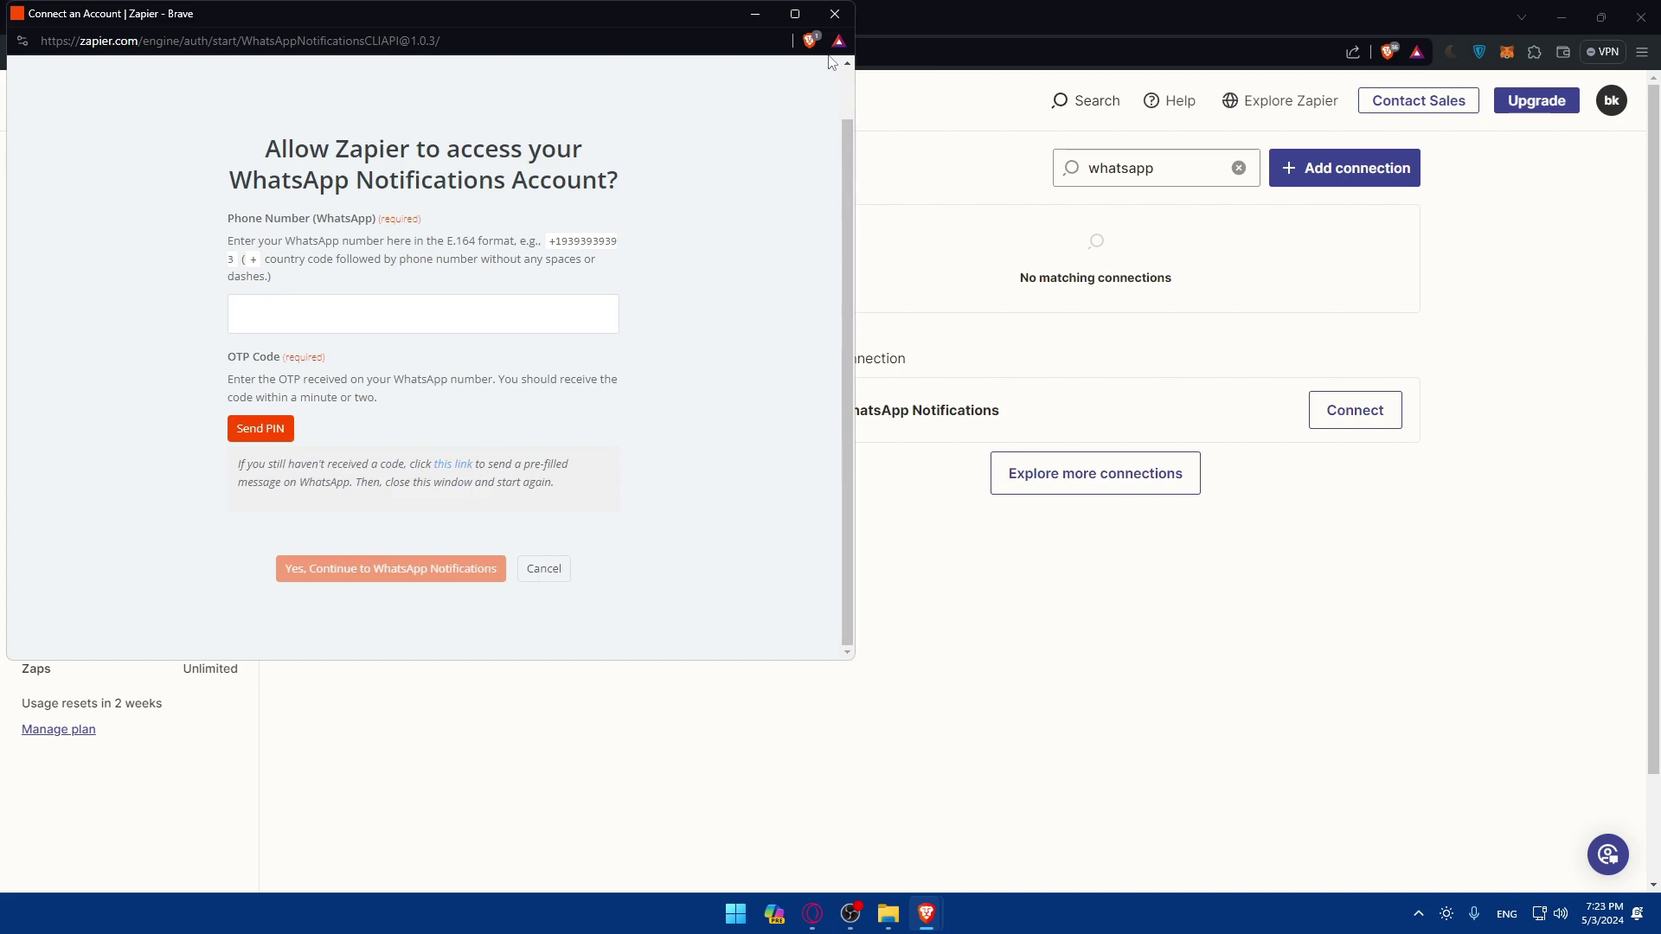
left_click(834, 14)
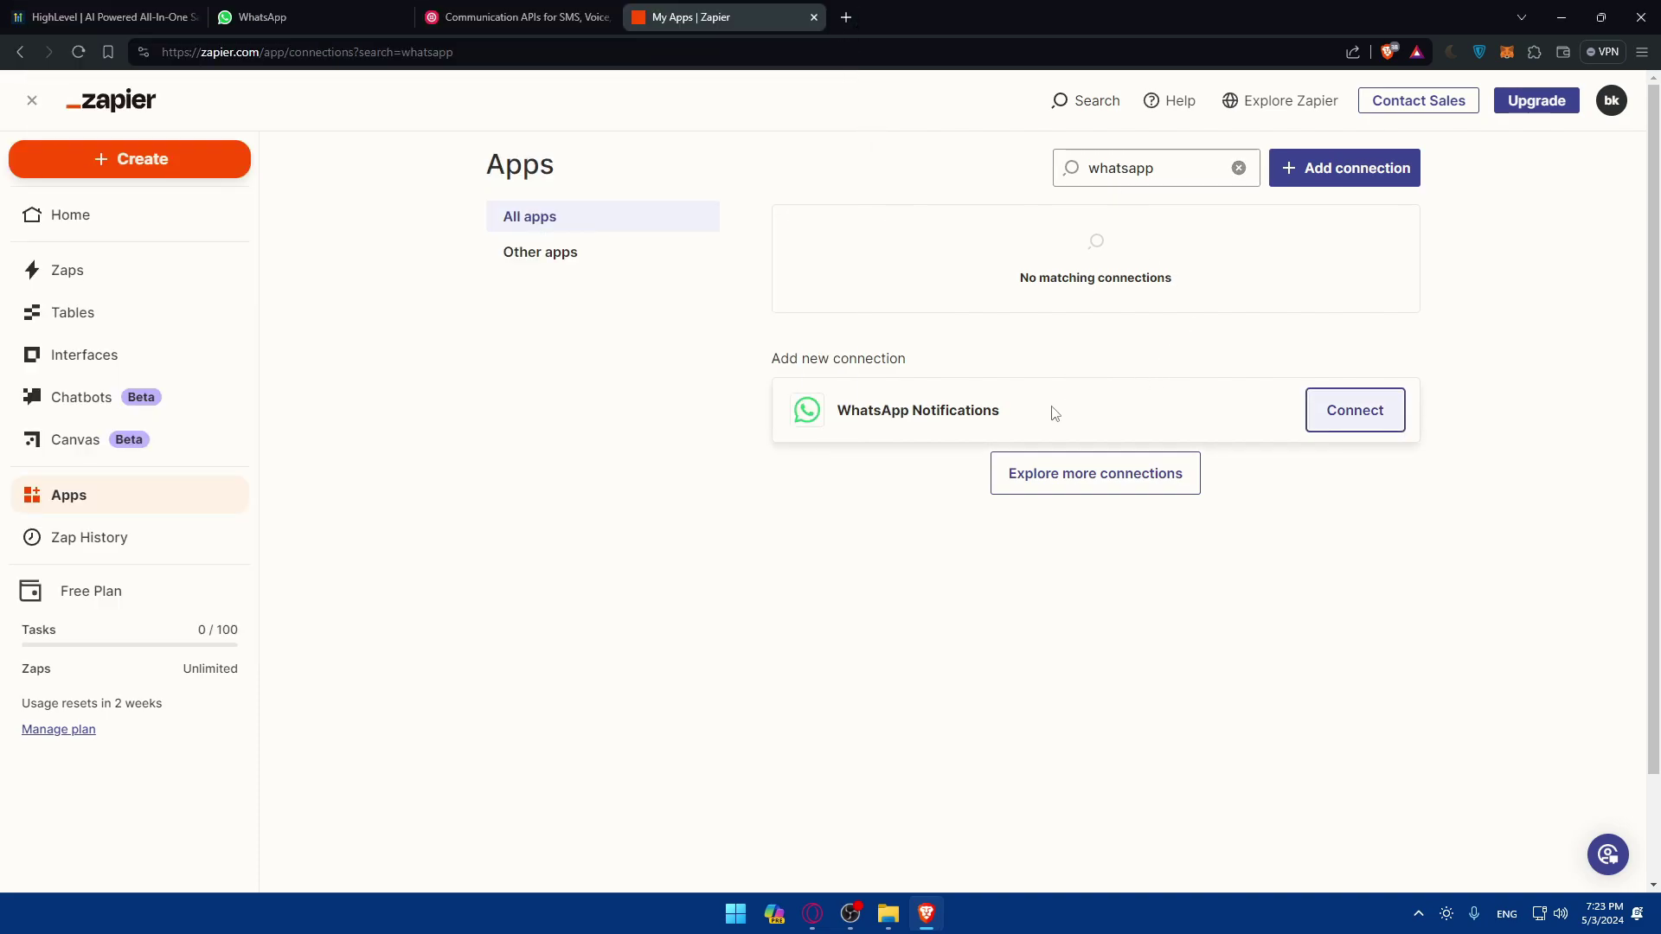
Step: Search the apps for LeadConnector and start connecting a LeadConnector account
left_click(1179, 171)
key("ctrl+a")
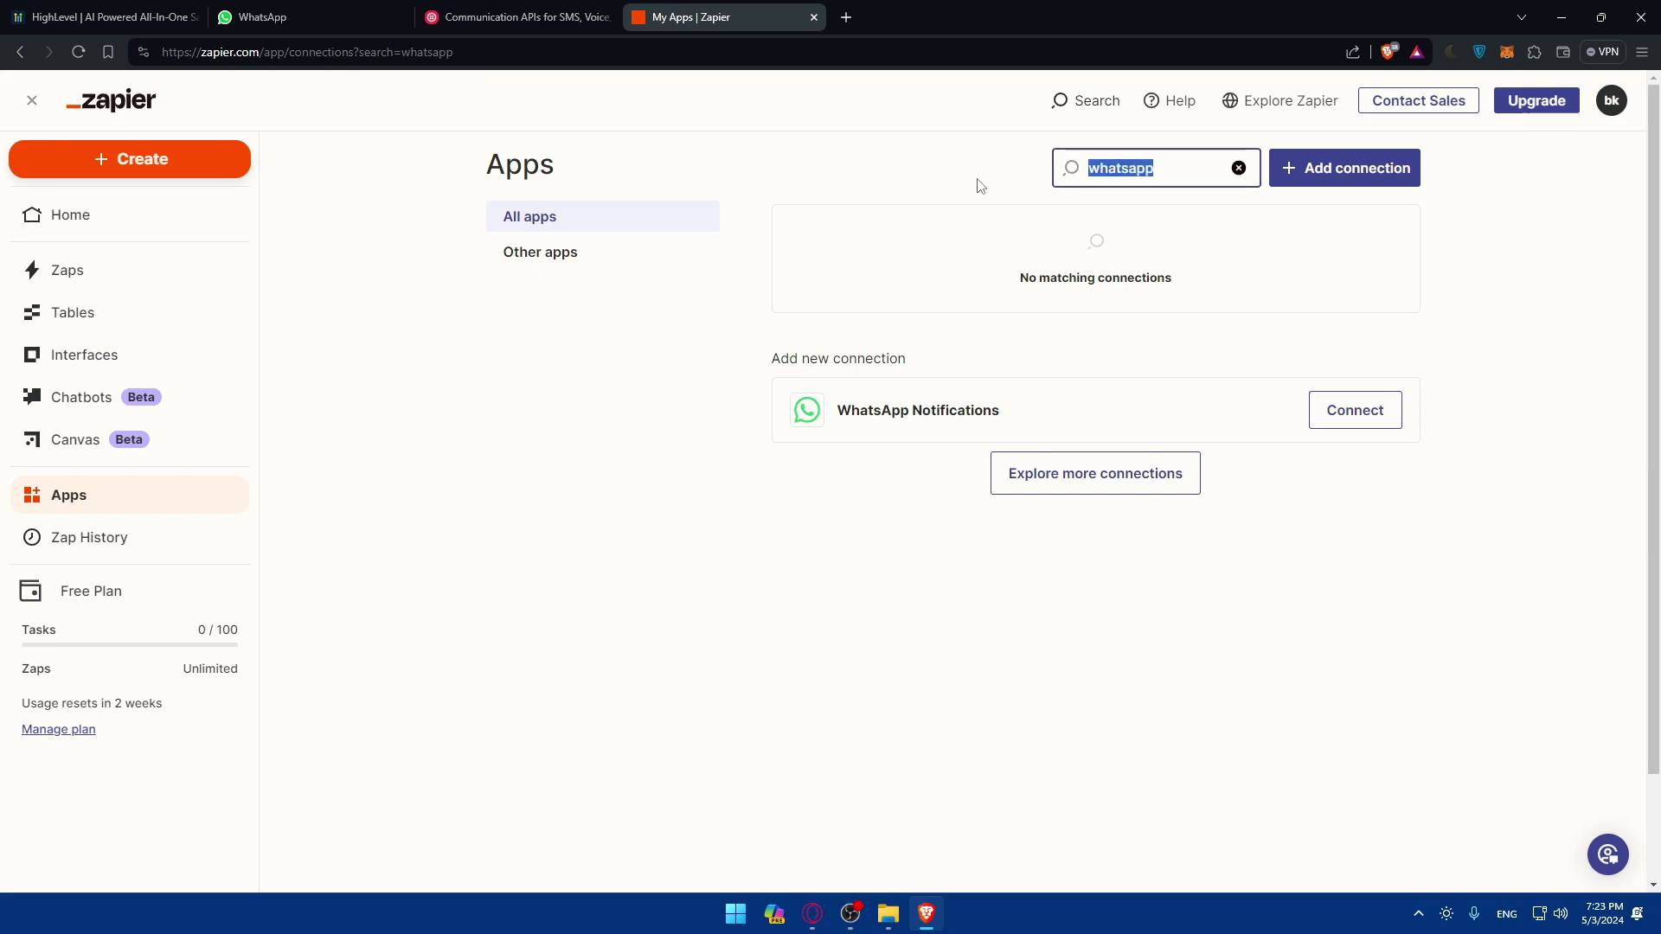
type("gohighleve")
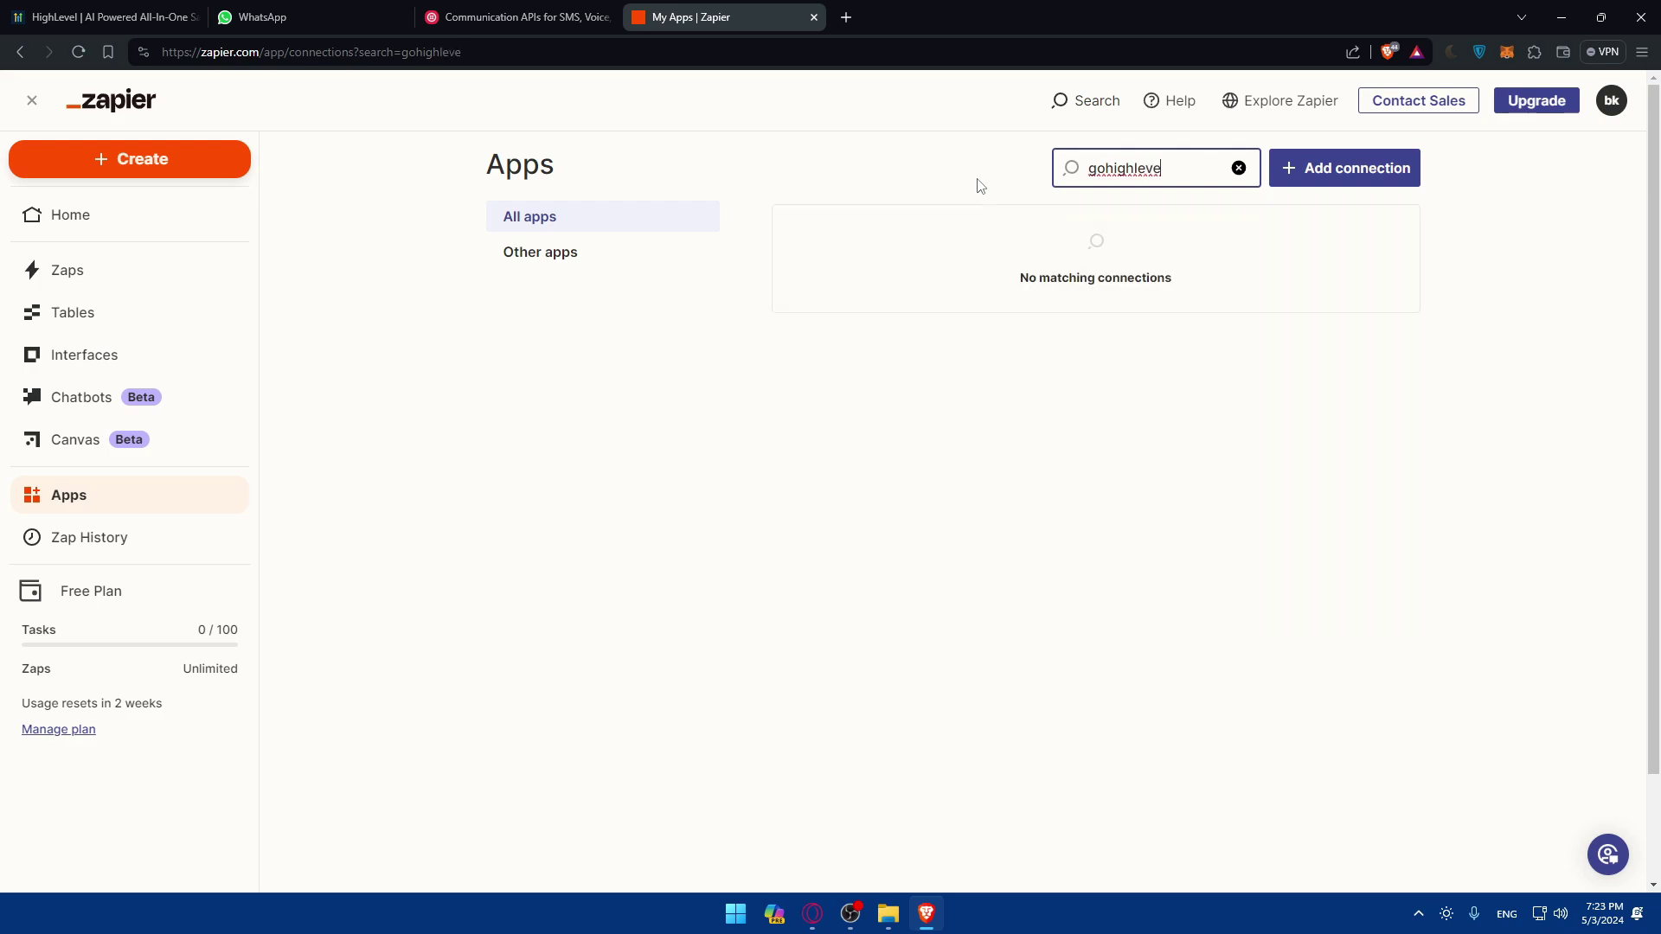
key("BackSpace")
key("BackSpace")
key("BackSpace")
key("BackSpace")
key("BackSpace")
key("BackSpace")
key("BackSpace")
key("BackSpace")
key("BackSpace")
key("BackSpace")
type("leadf")
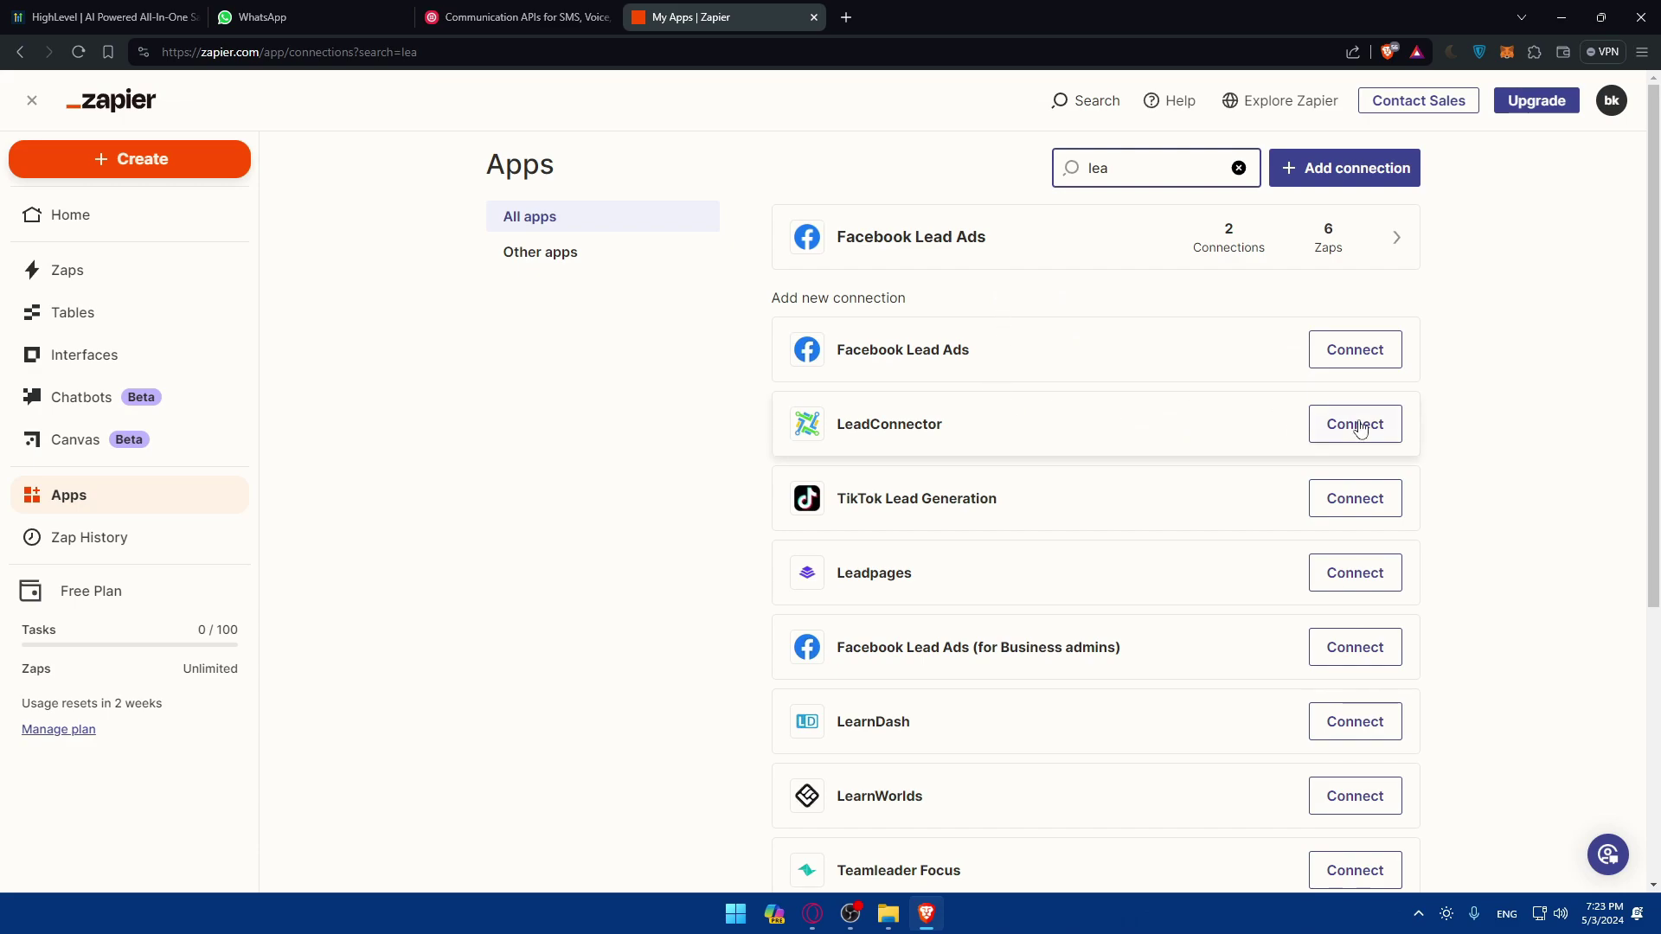
left_click(1355, 424)
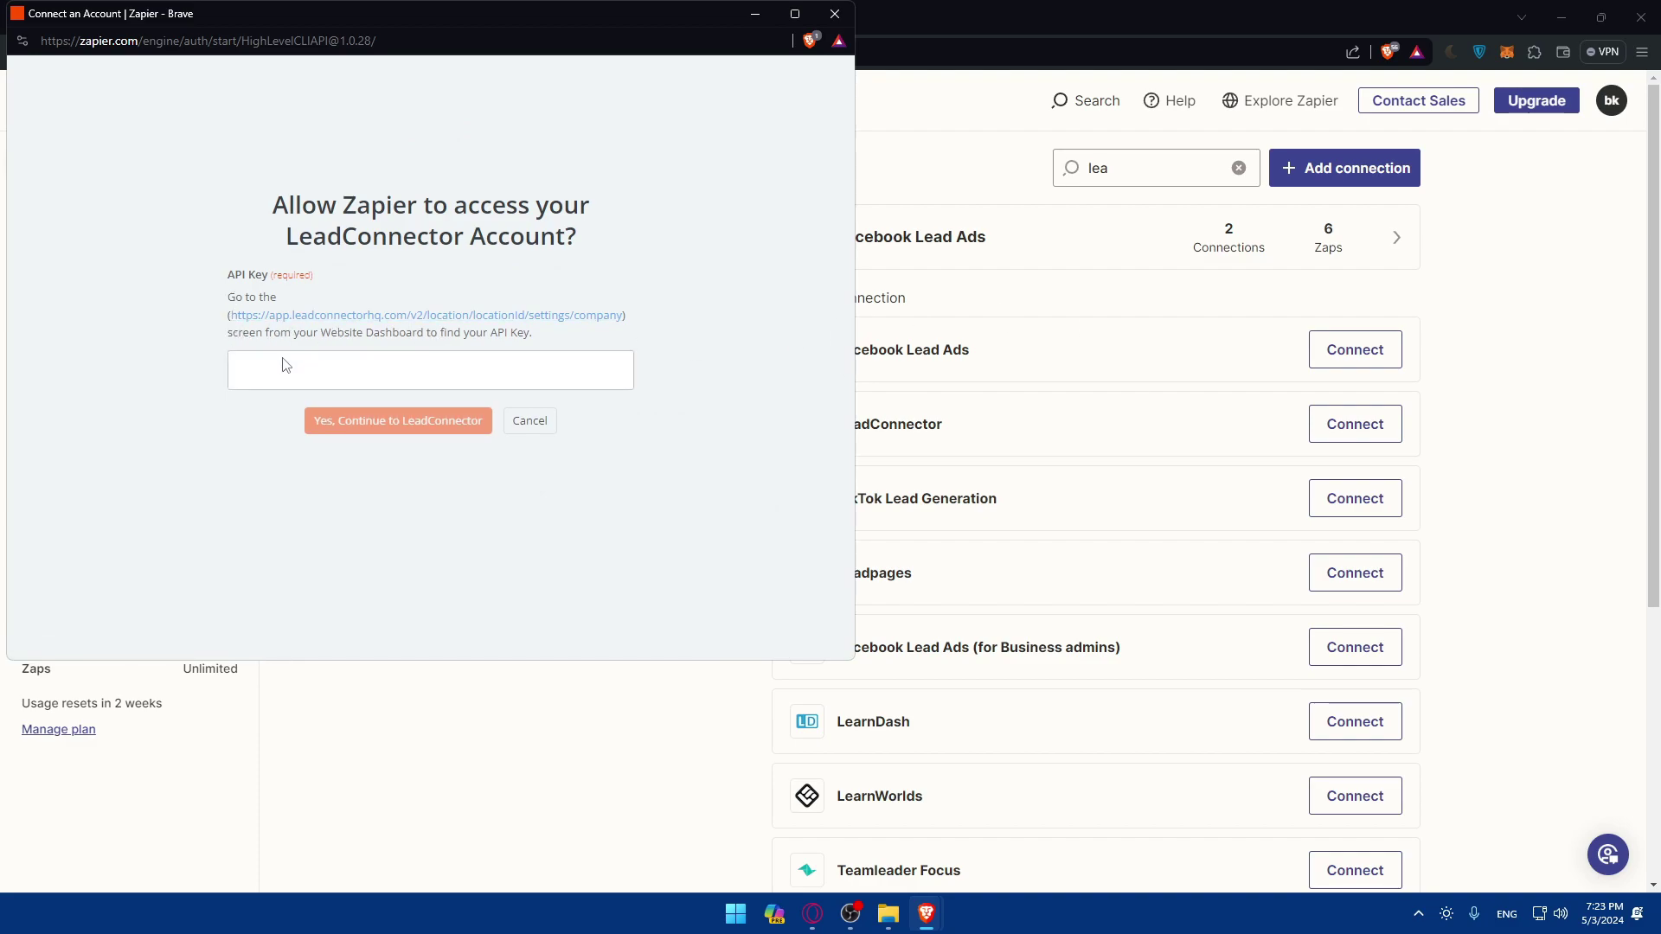
left_click(325, 317)
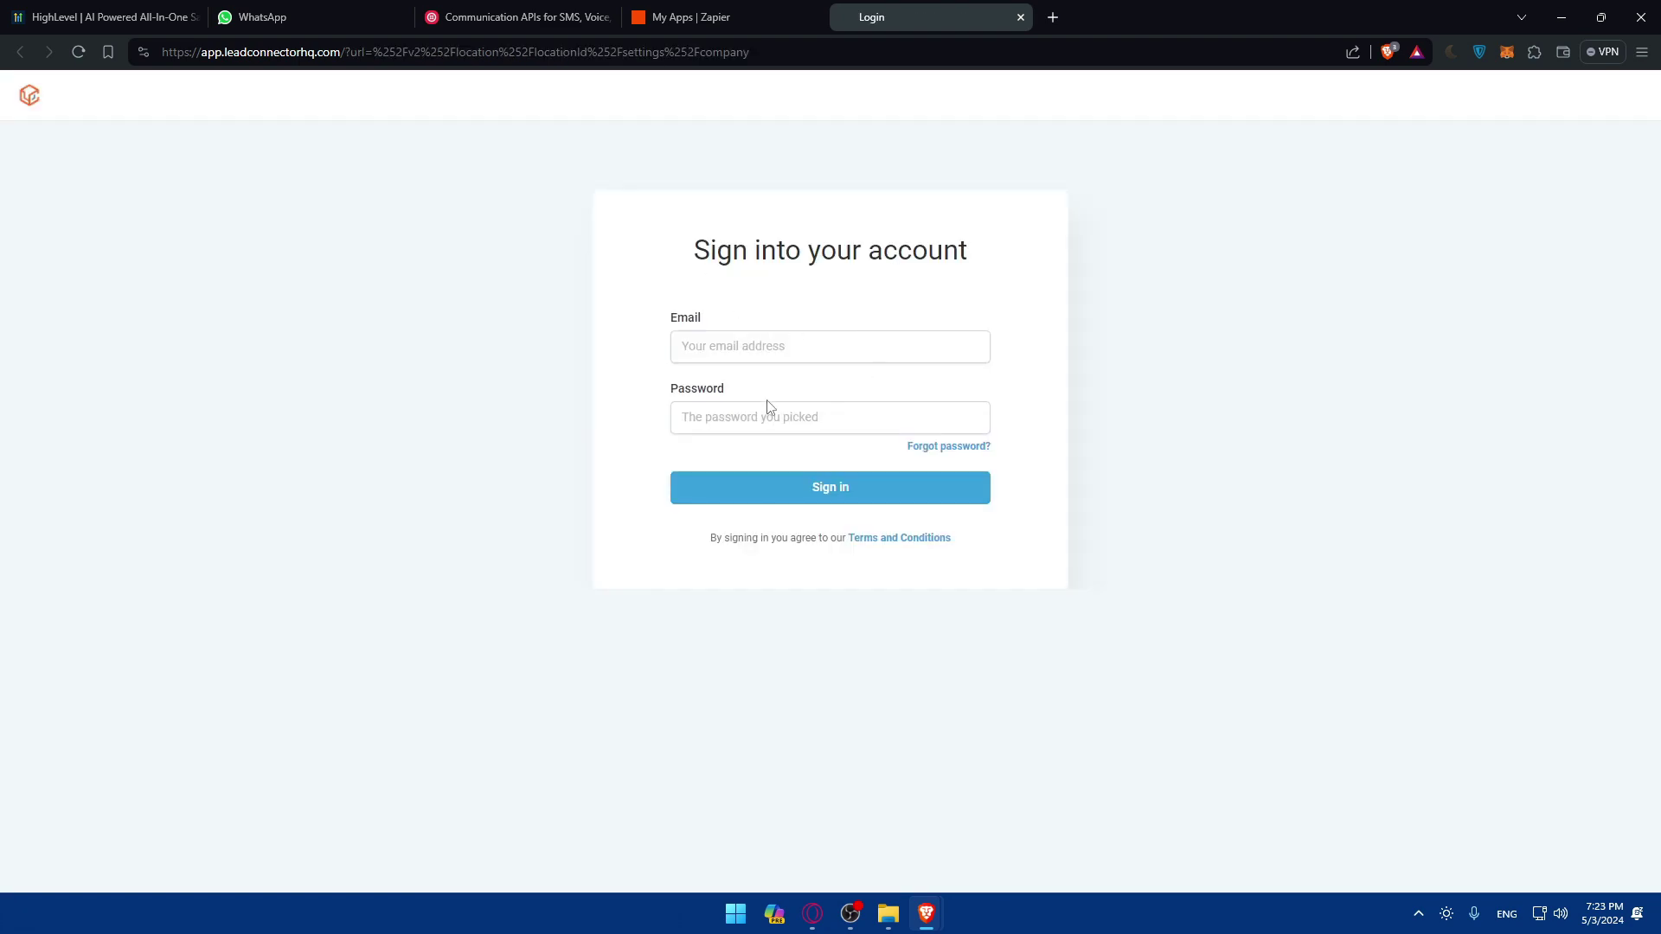
left_click(1021, 17)
left_click(1009, 822)
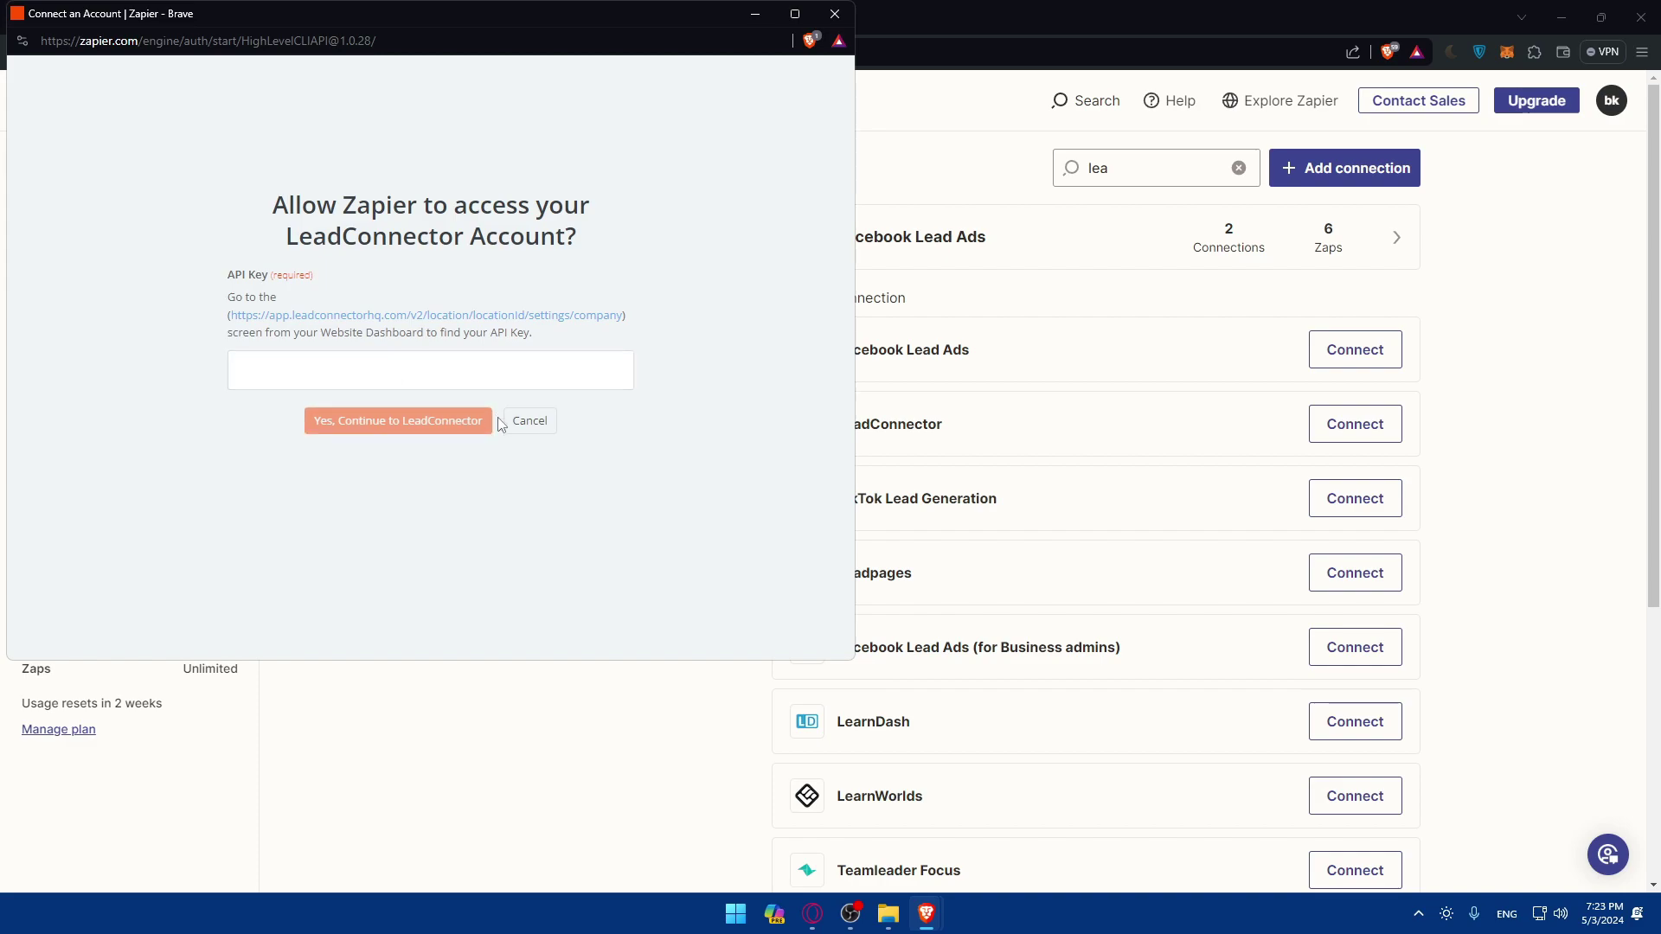
left_click(274, 363)
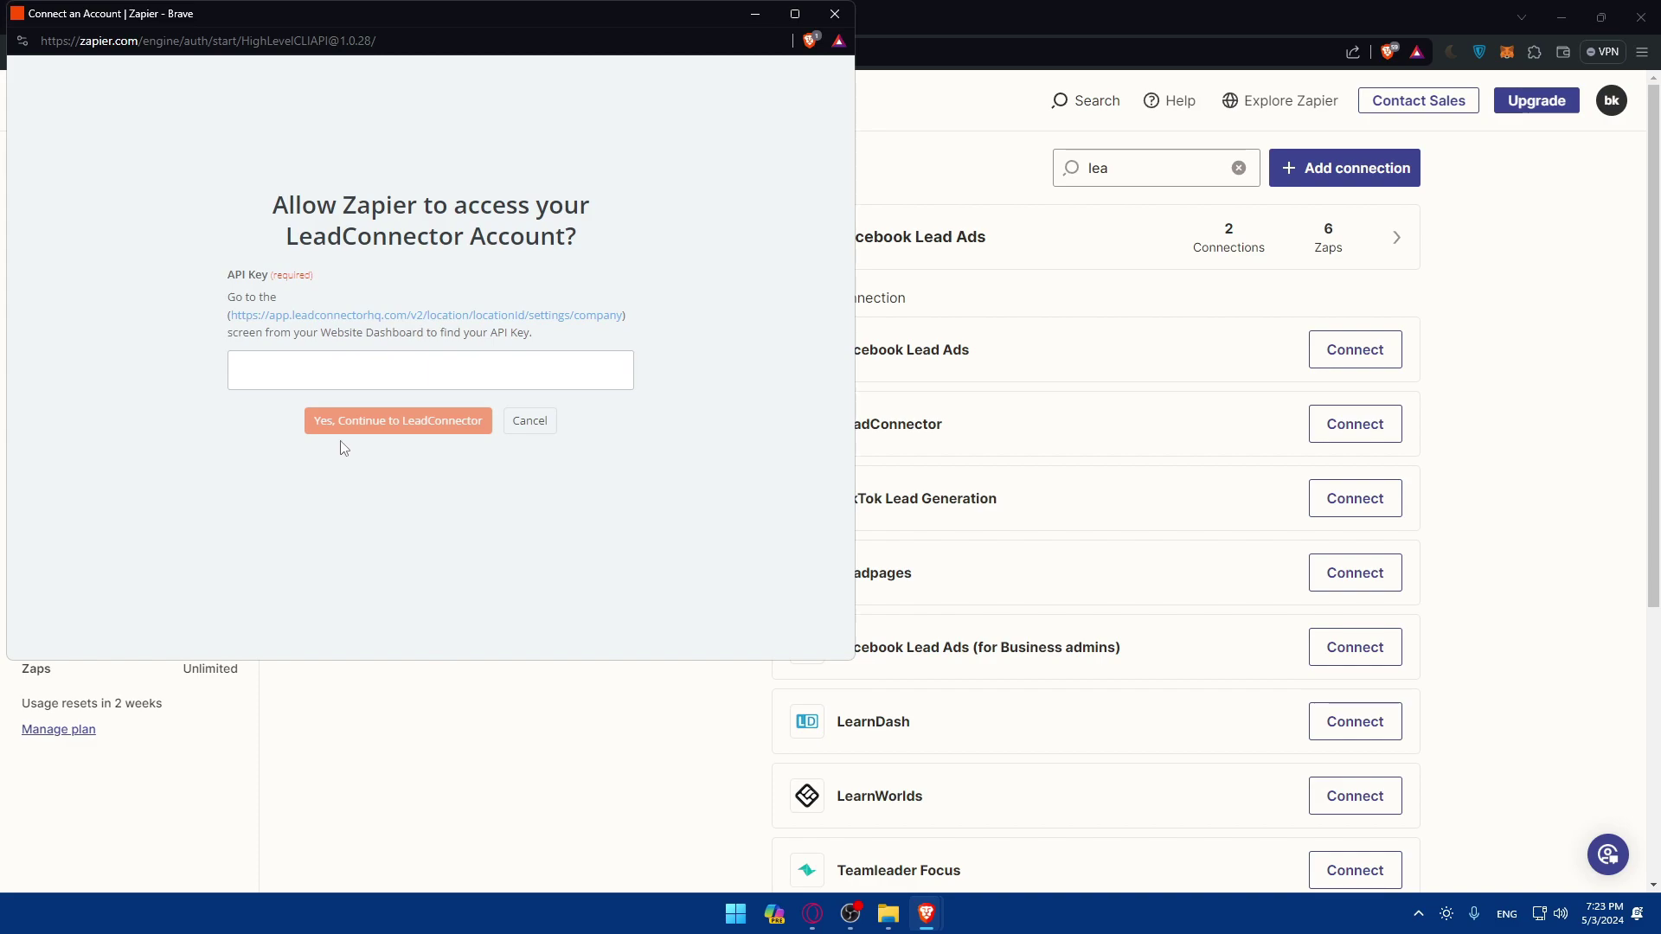
left_click(835, 15)
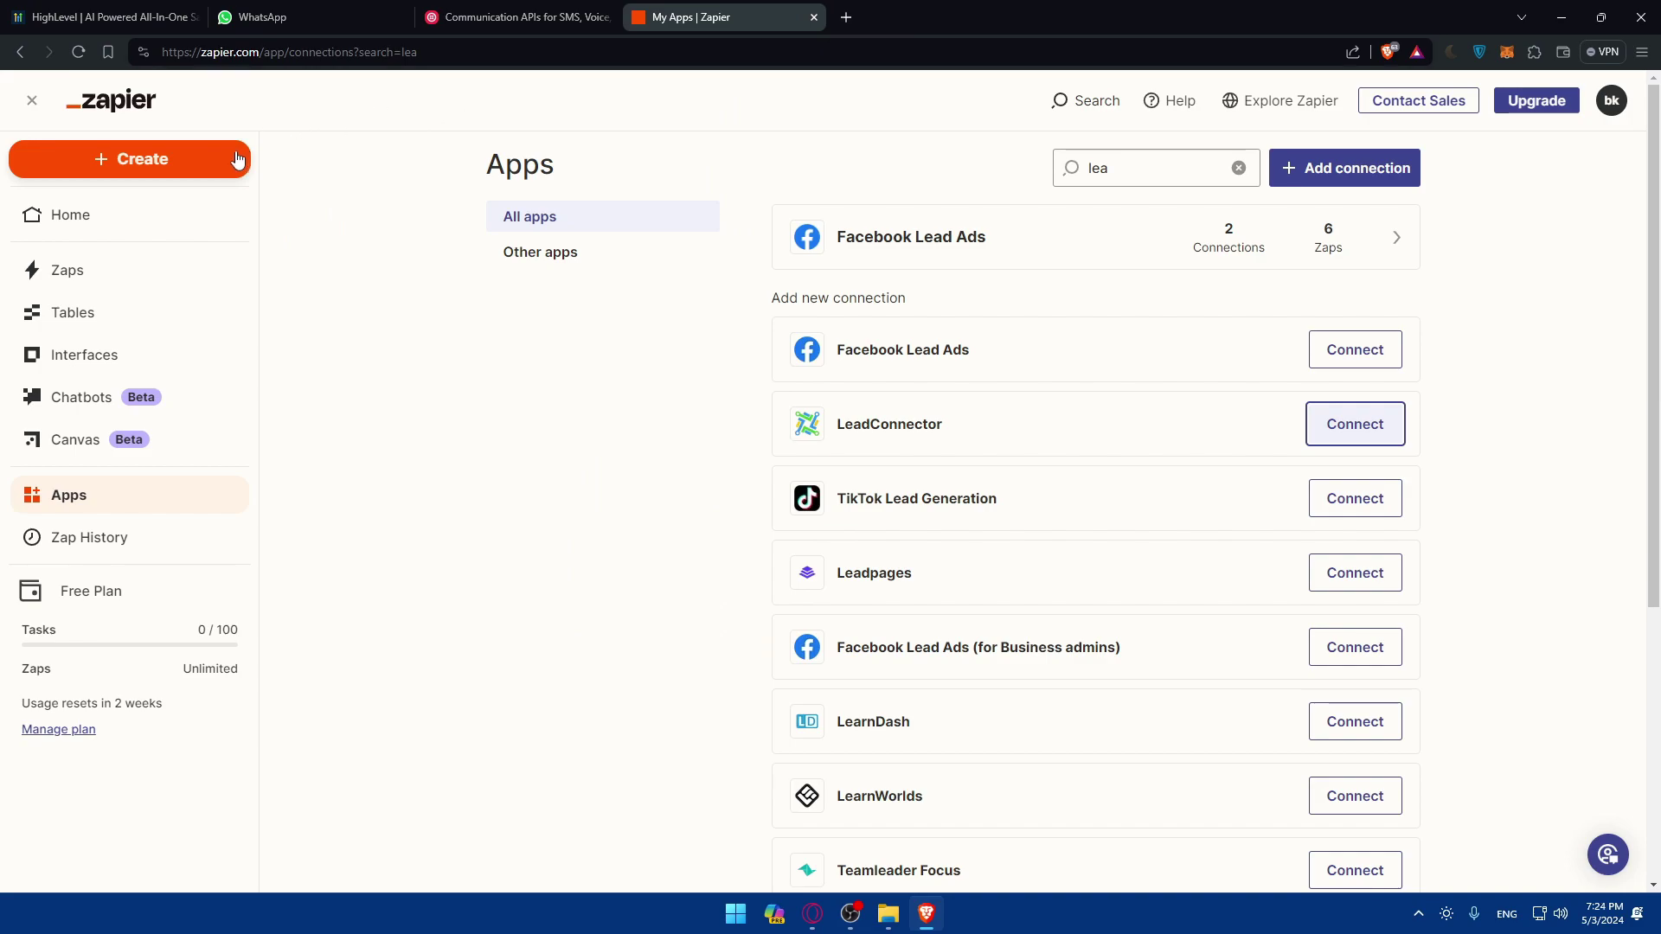
Step: Create a new Zap from the Create menu, opening an untitled draft
left_click(164, 160)
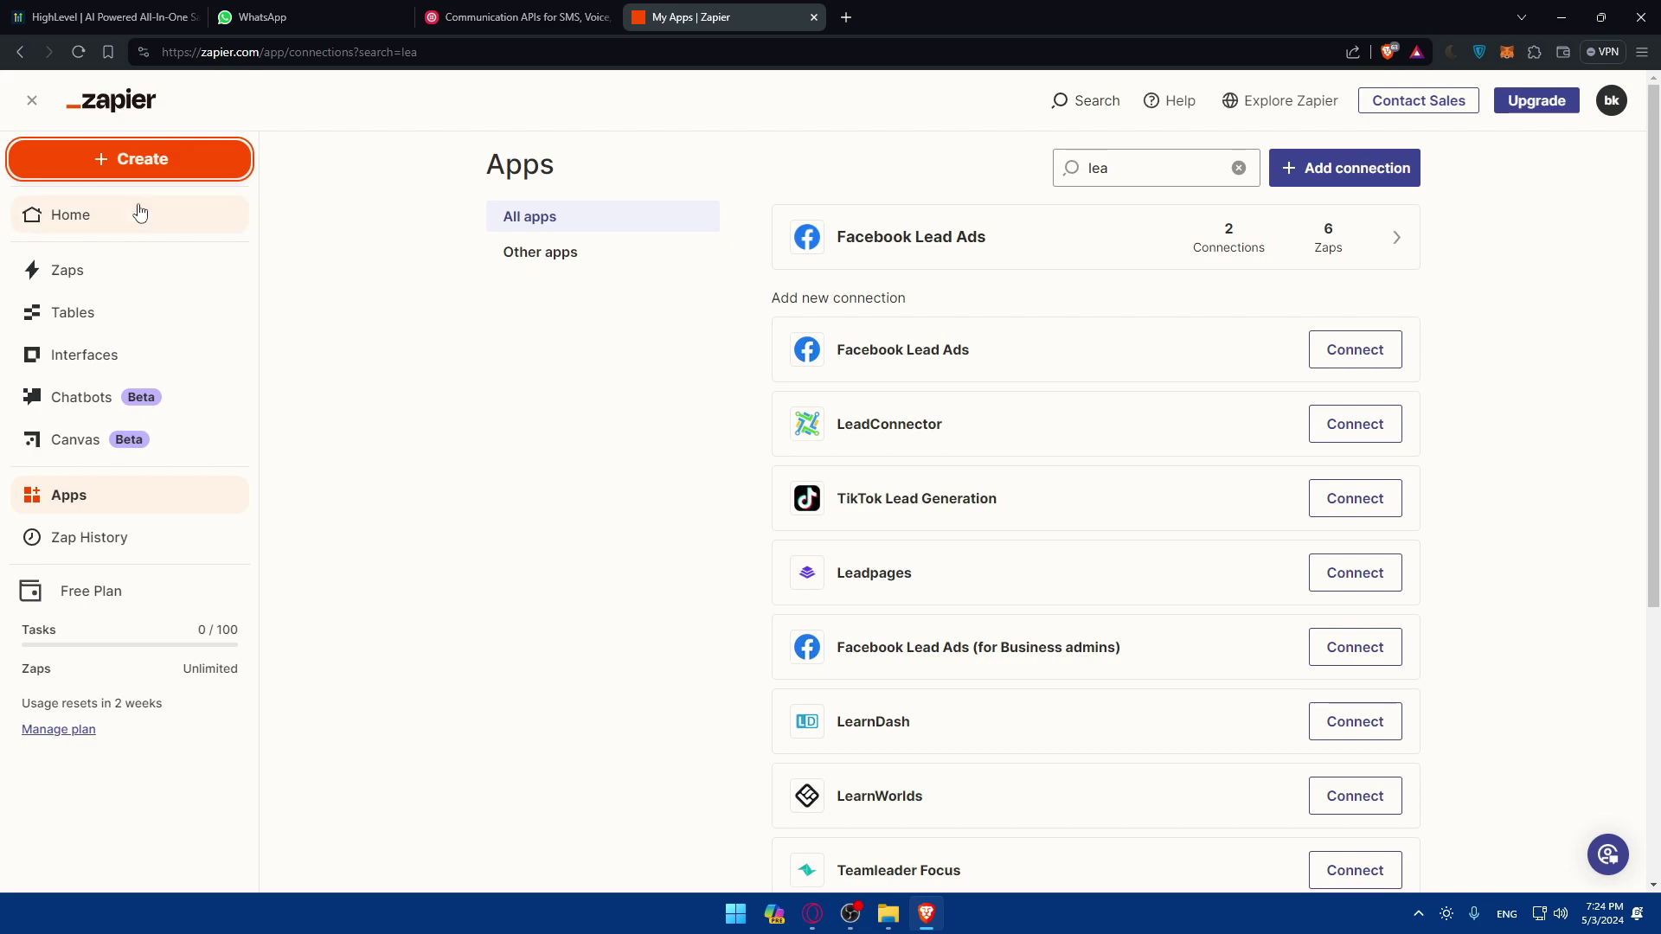
left_click(133, 275)
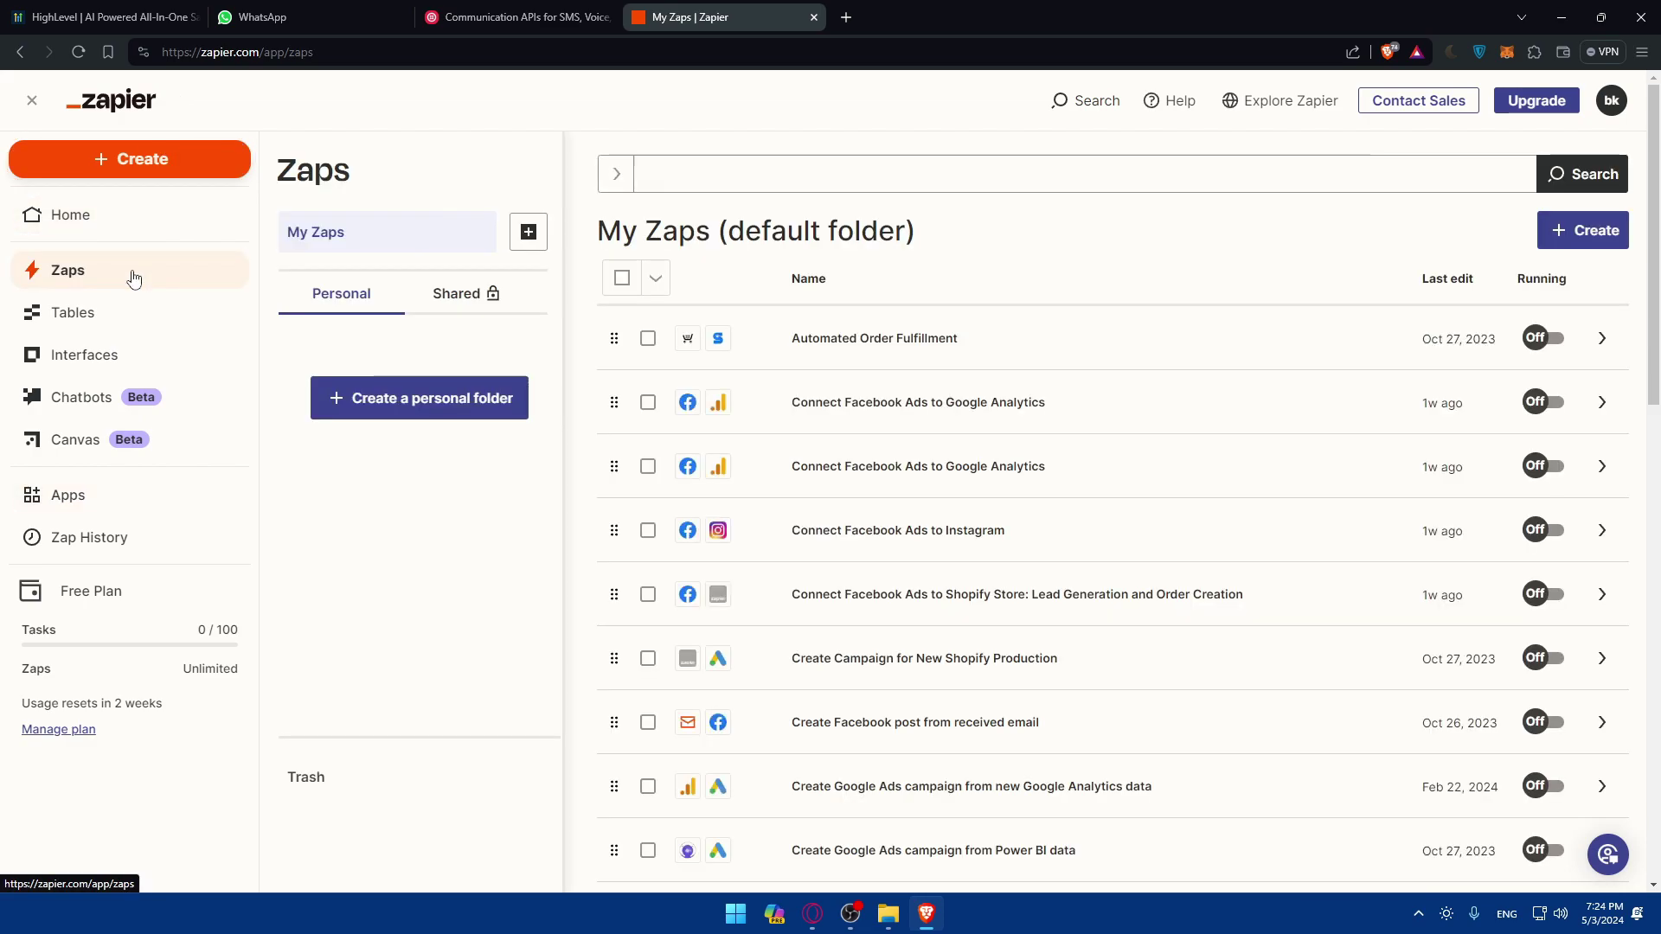
left_click(133, 170)
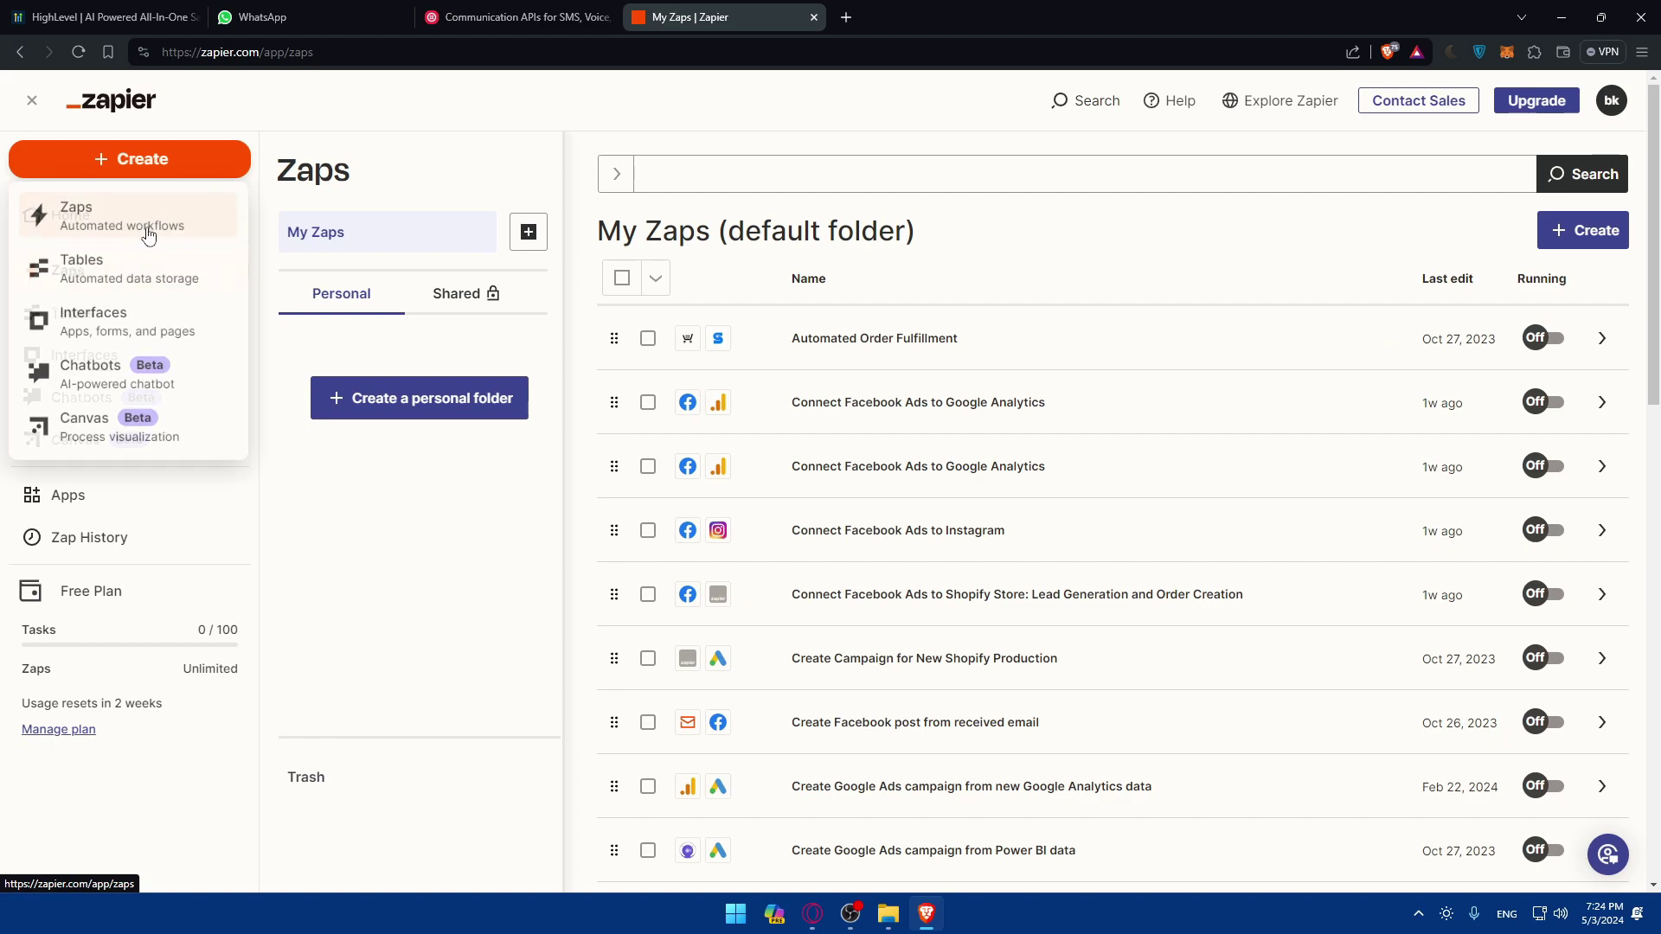
left_click(115, 232)
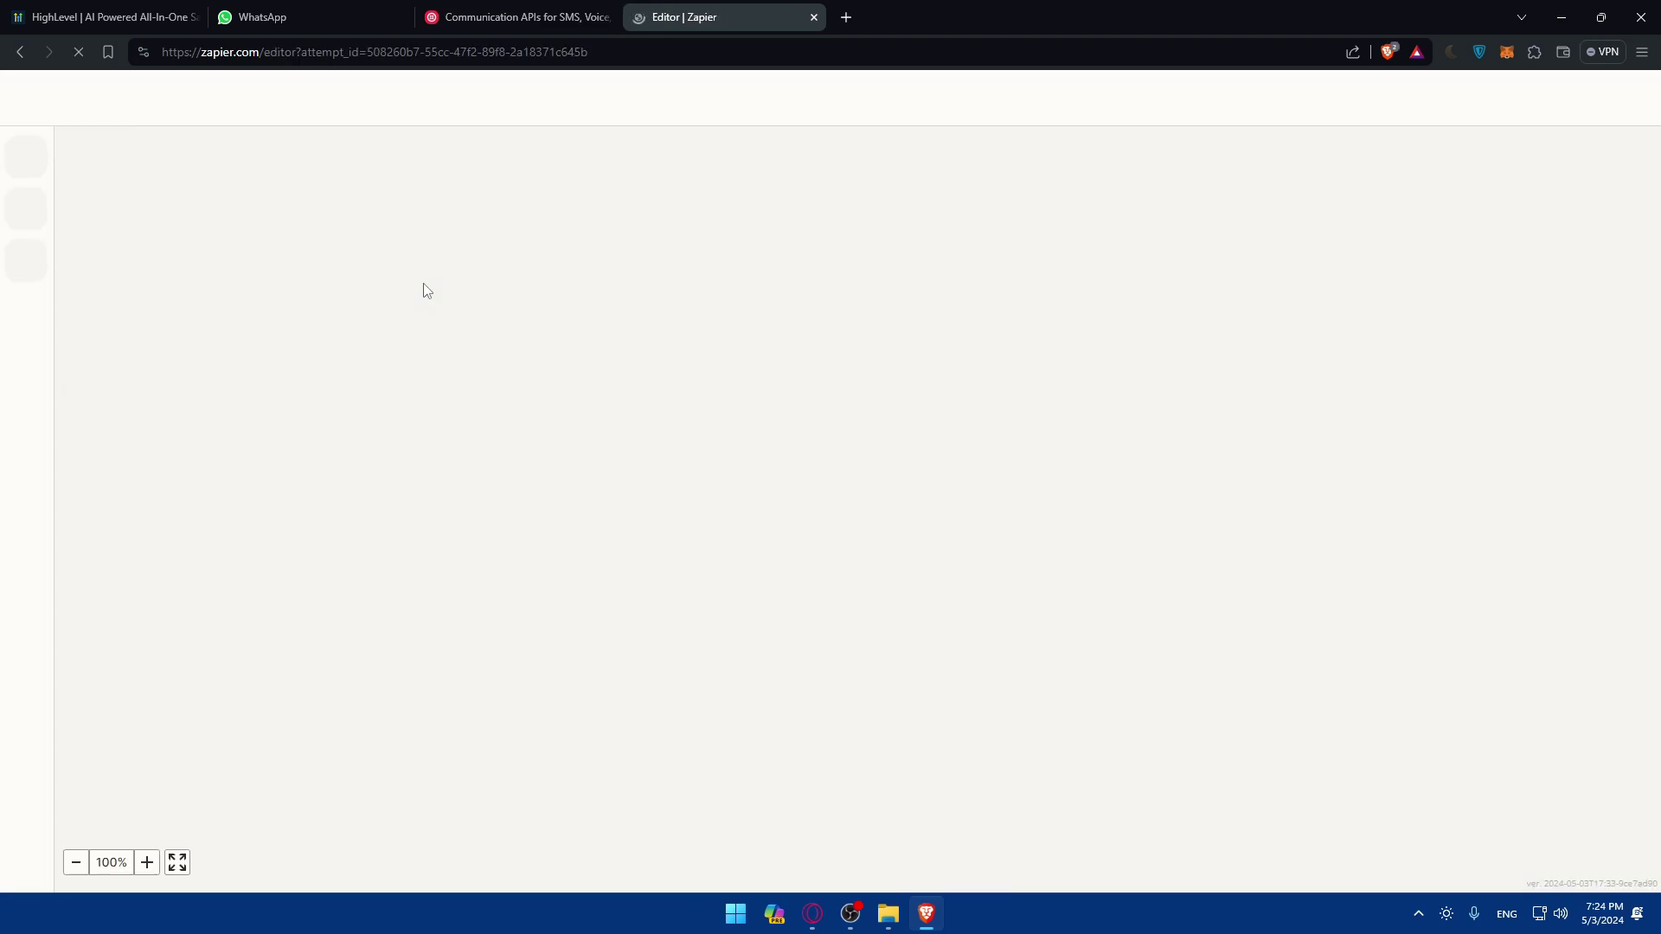
left_click(499, 417)
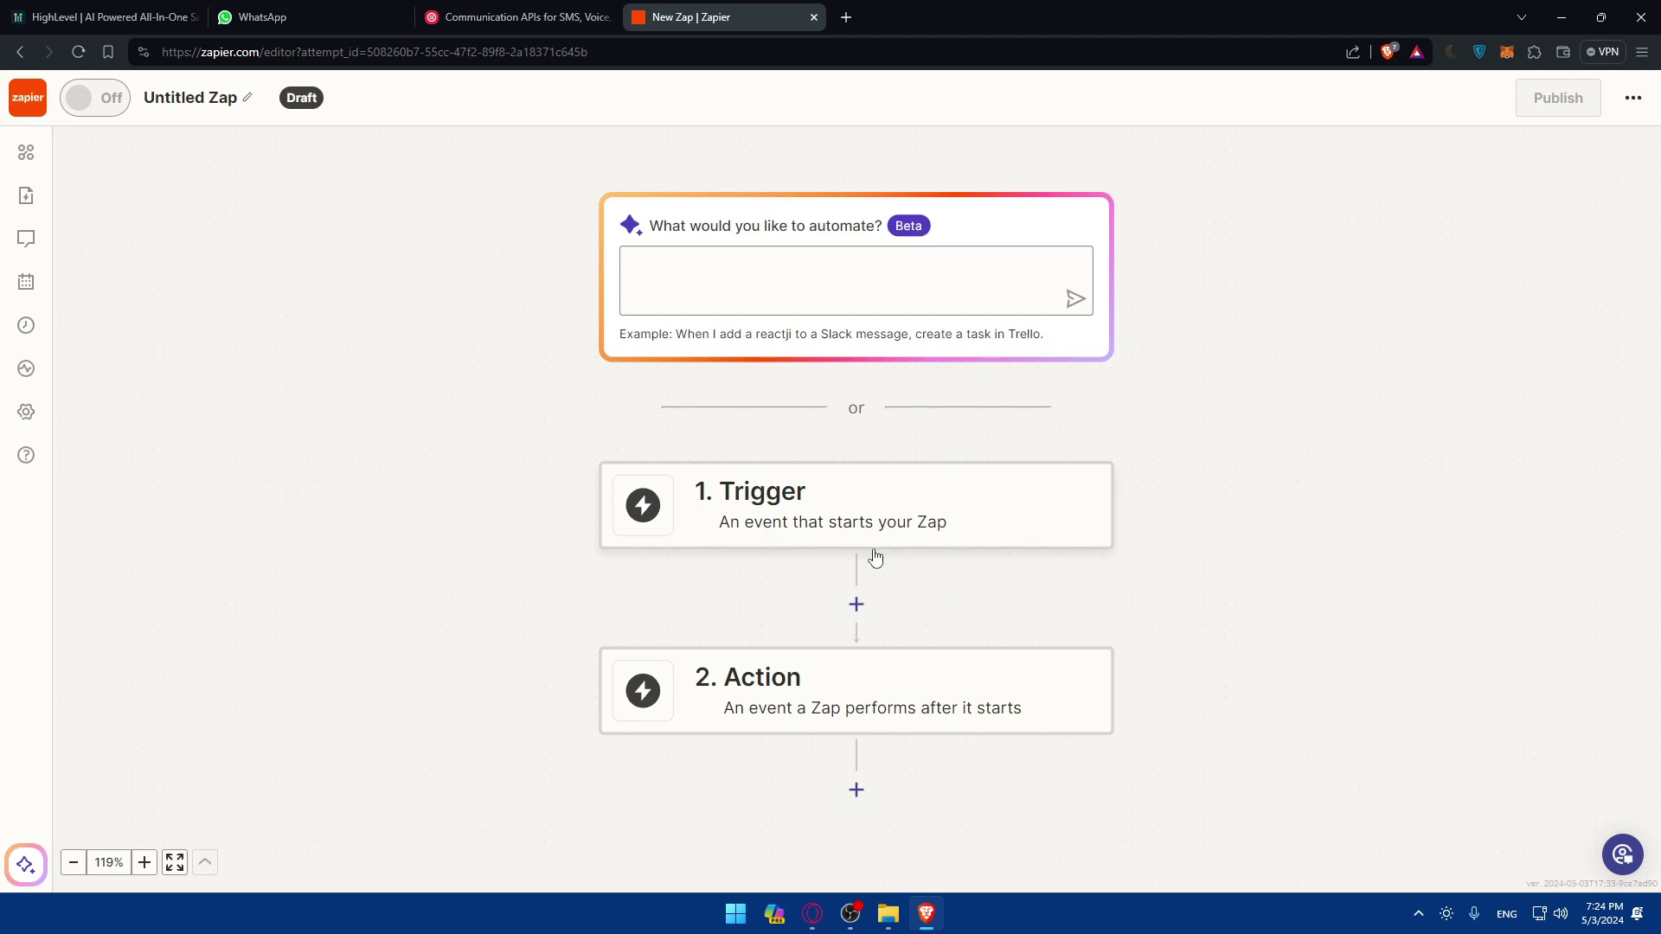
Step: Ask the Copilot assistant to 'connect leadconnector to whatsapp'
left_click(672, 283)
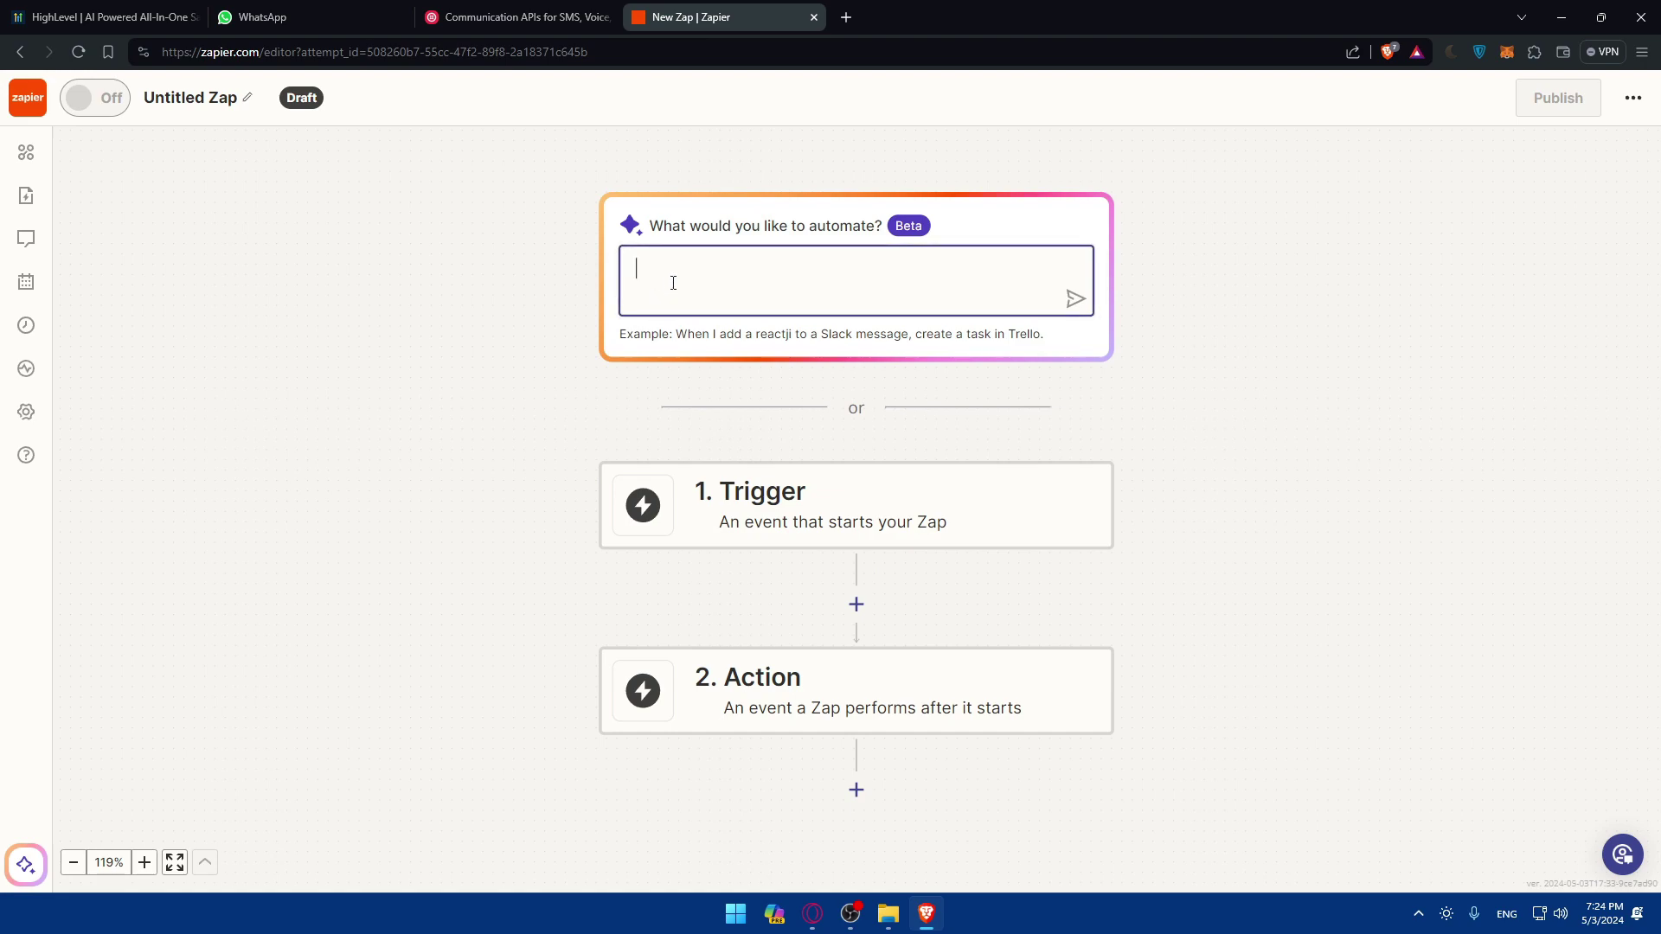
type("cn")
key("BackSpace")
type("connect leadconnector to whatao")
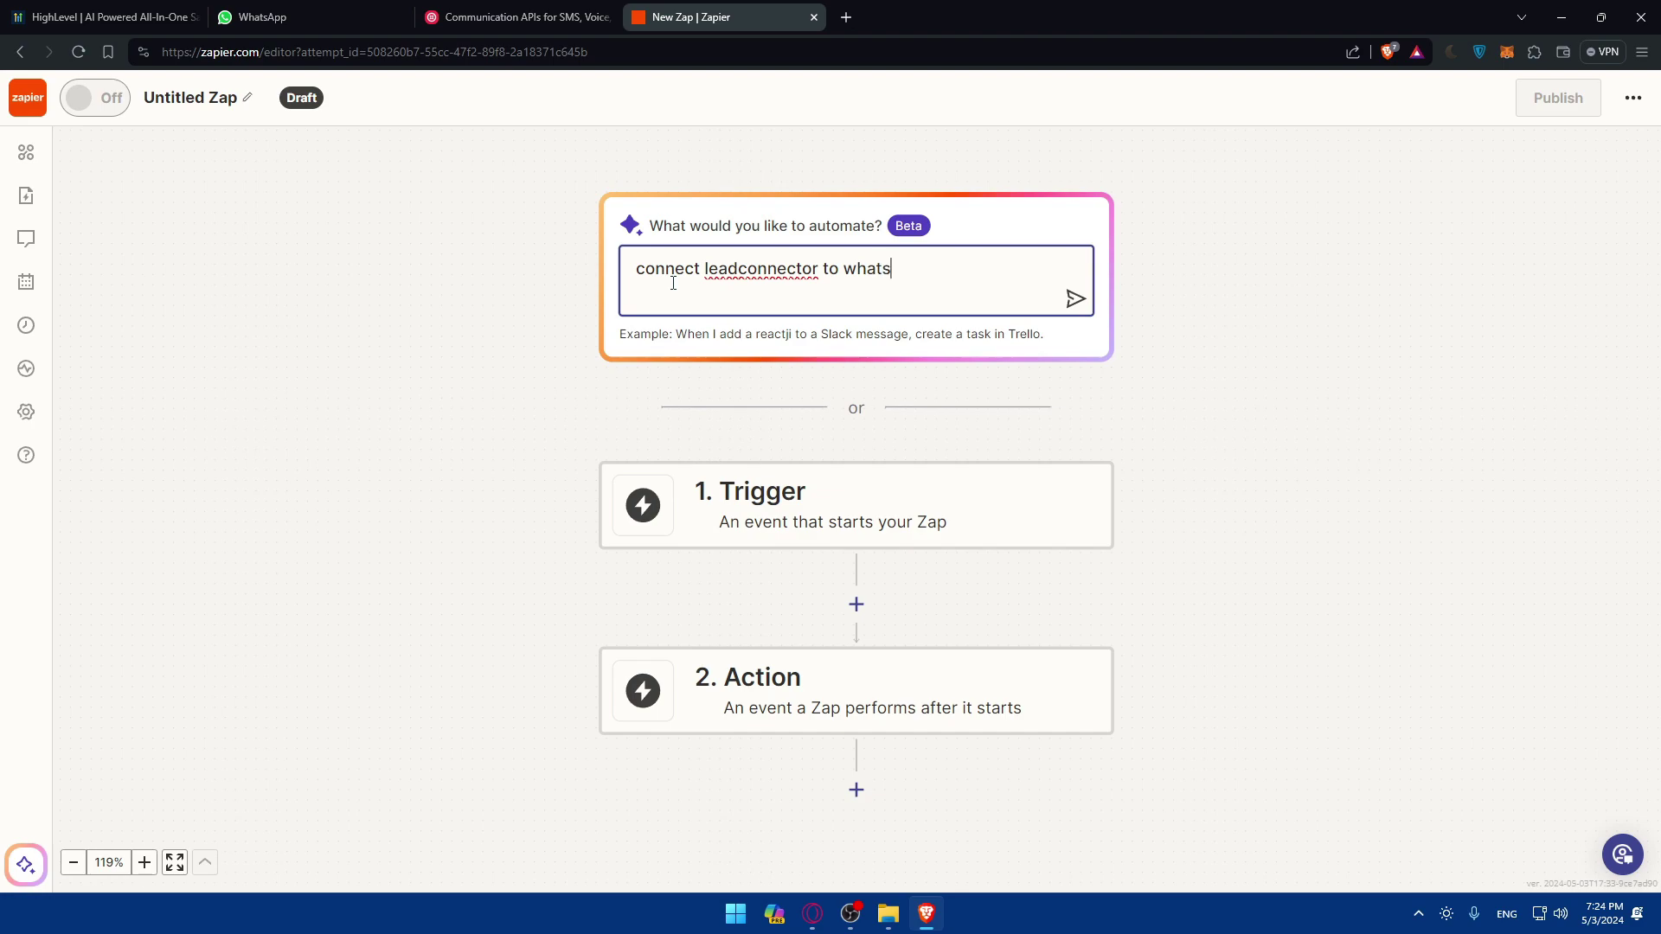
type("app")
key("Return")
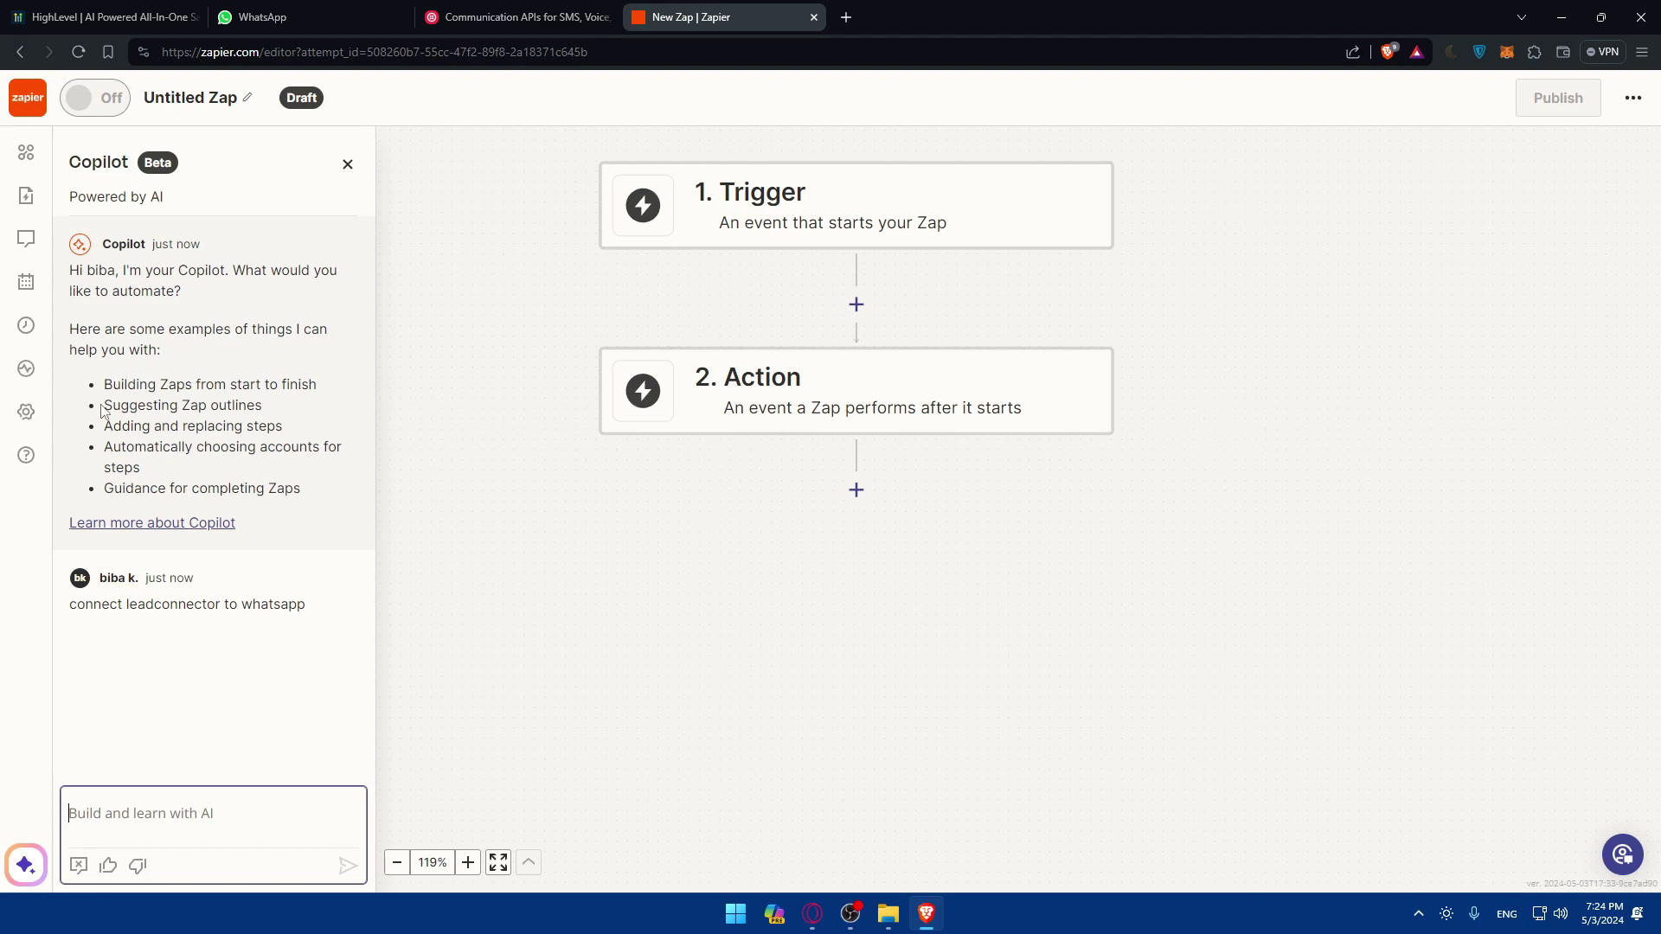
Step: Add the suggested Send Message in WhatsApp Notifications step as the Zap's action
left_click_drag(103, 384, 308, 384)
left_click_drag(105, 405, 264, 404)
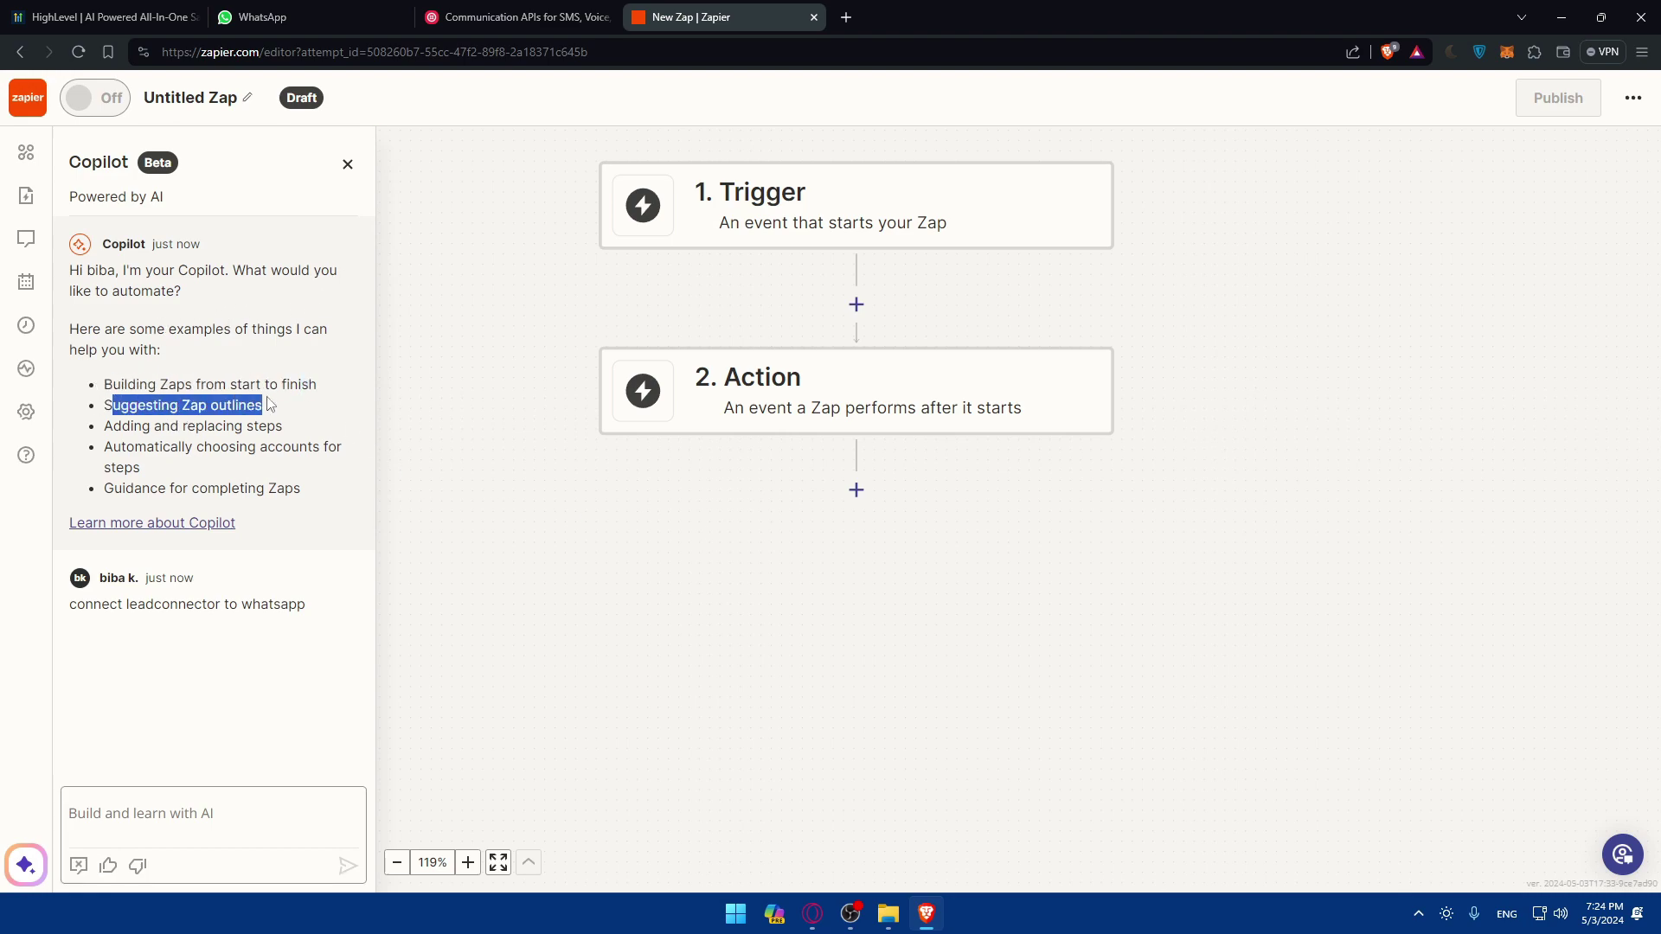
left_click(226, 398)
left_click_drag(102, 427, 271, 426)
left_click(270, 427)
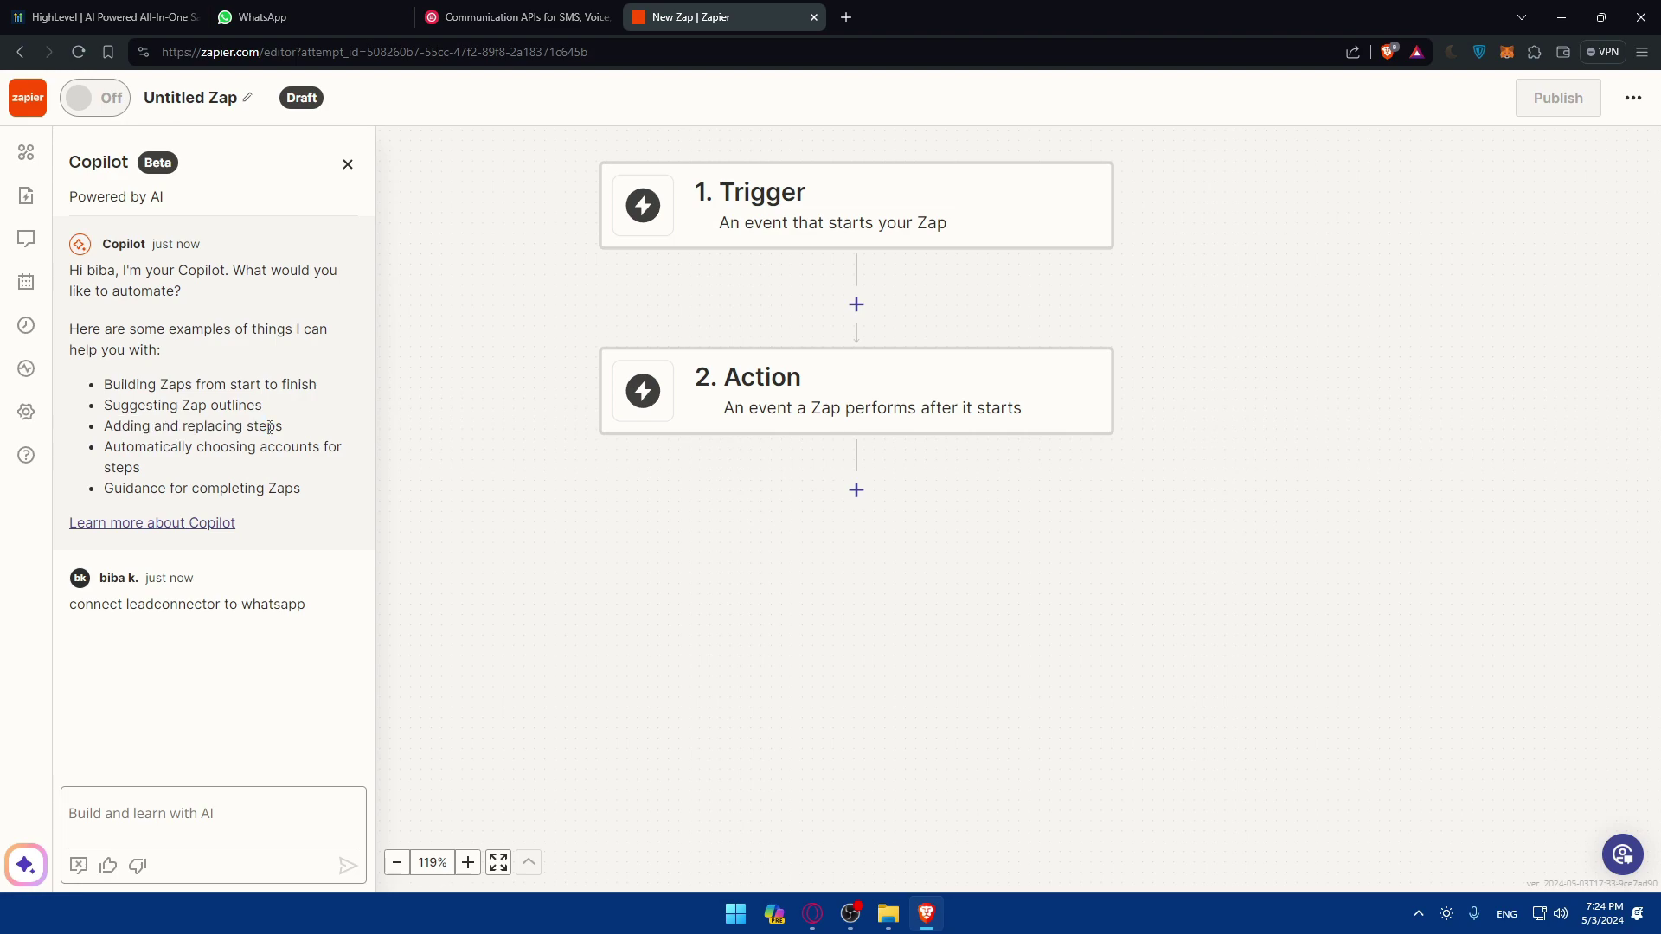
left_click_drag(104, 446, 164, 446)
left_click(282, 439)
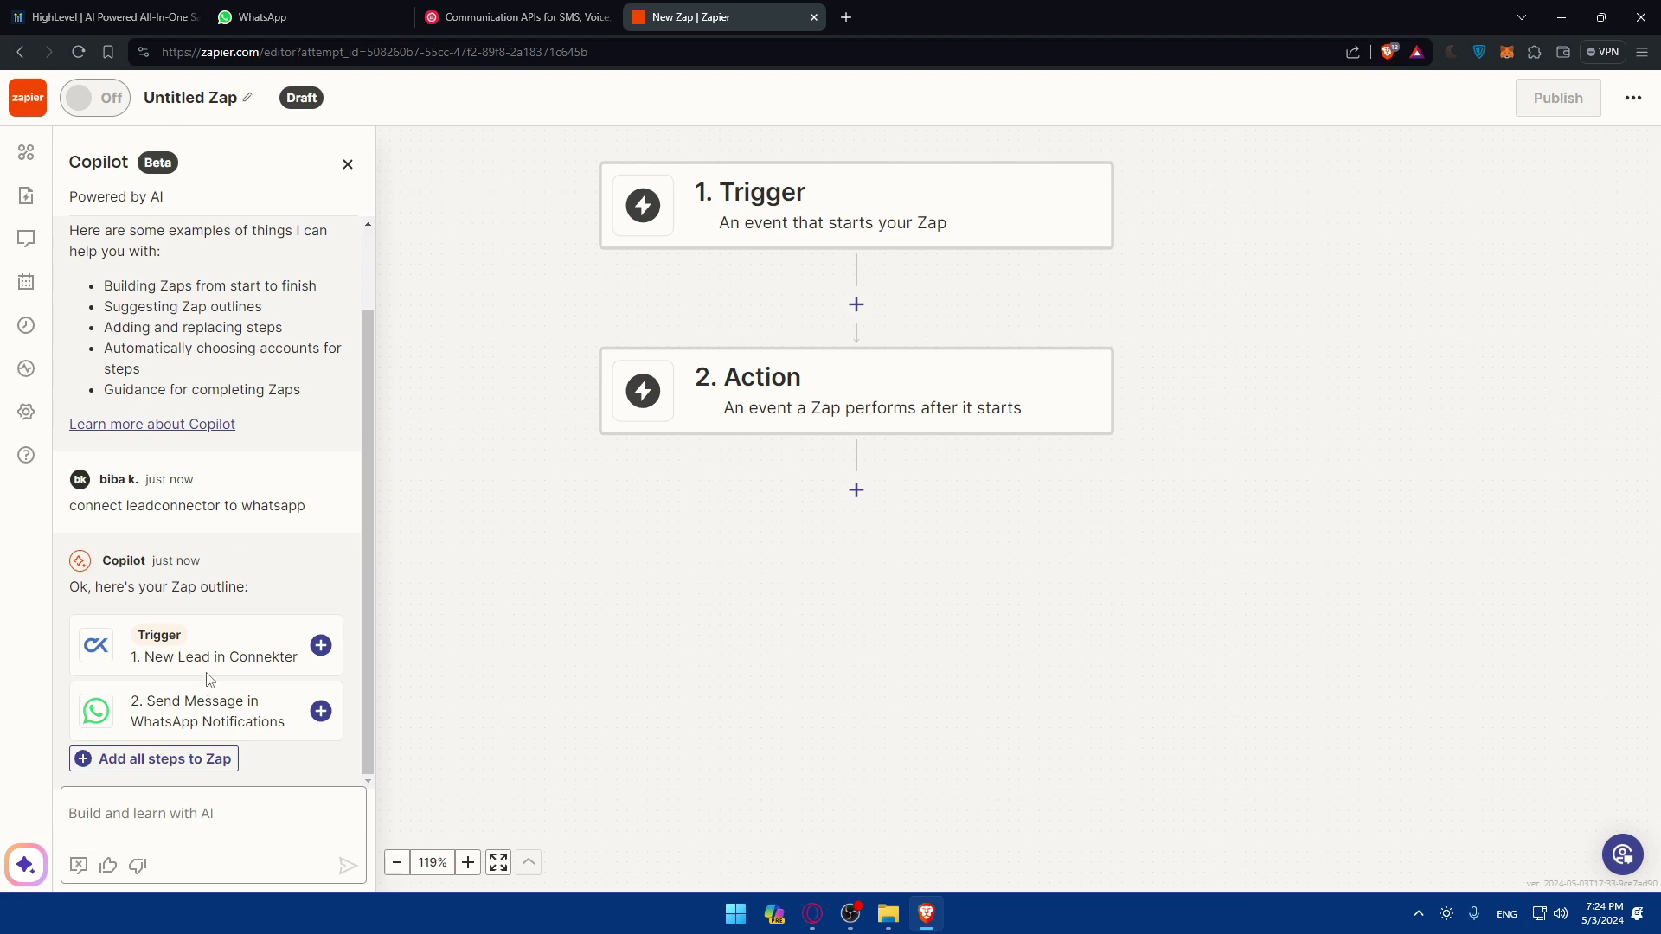
left_click(321, 711)
Step: Set the trigger to LeadConnector with the Pipeline Stage Changed event and continue
left_click_drag(129, 647, 181, 639)
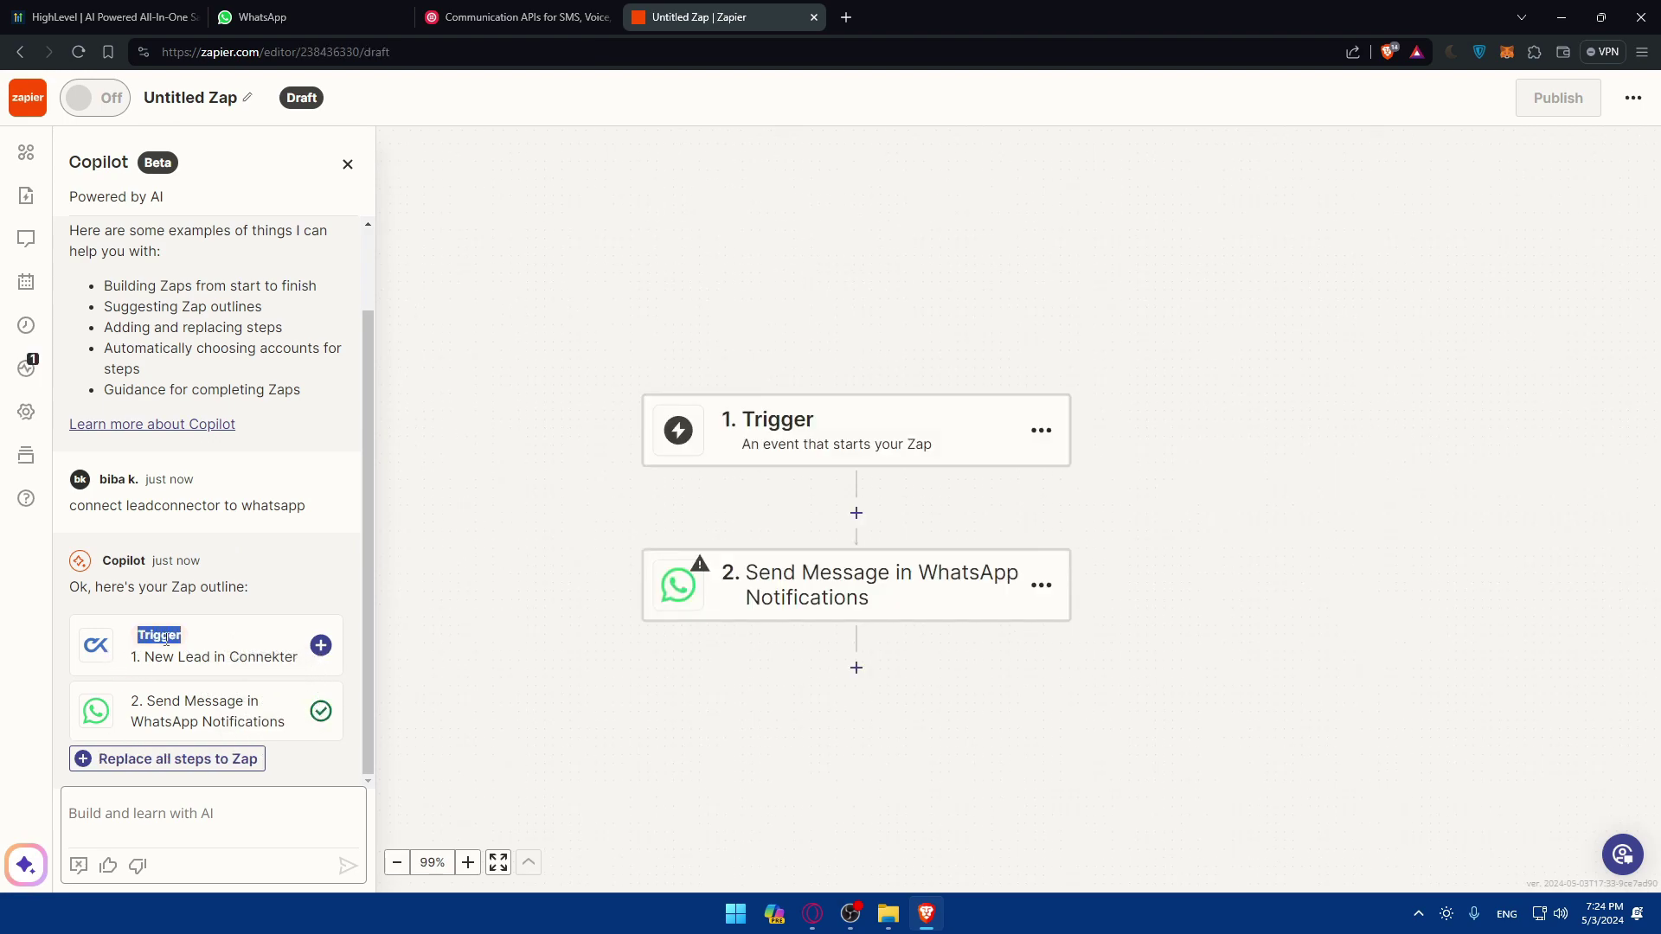
left_click(177, 651)
left_click(852, 459)
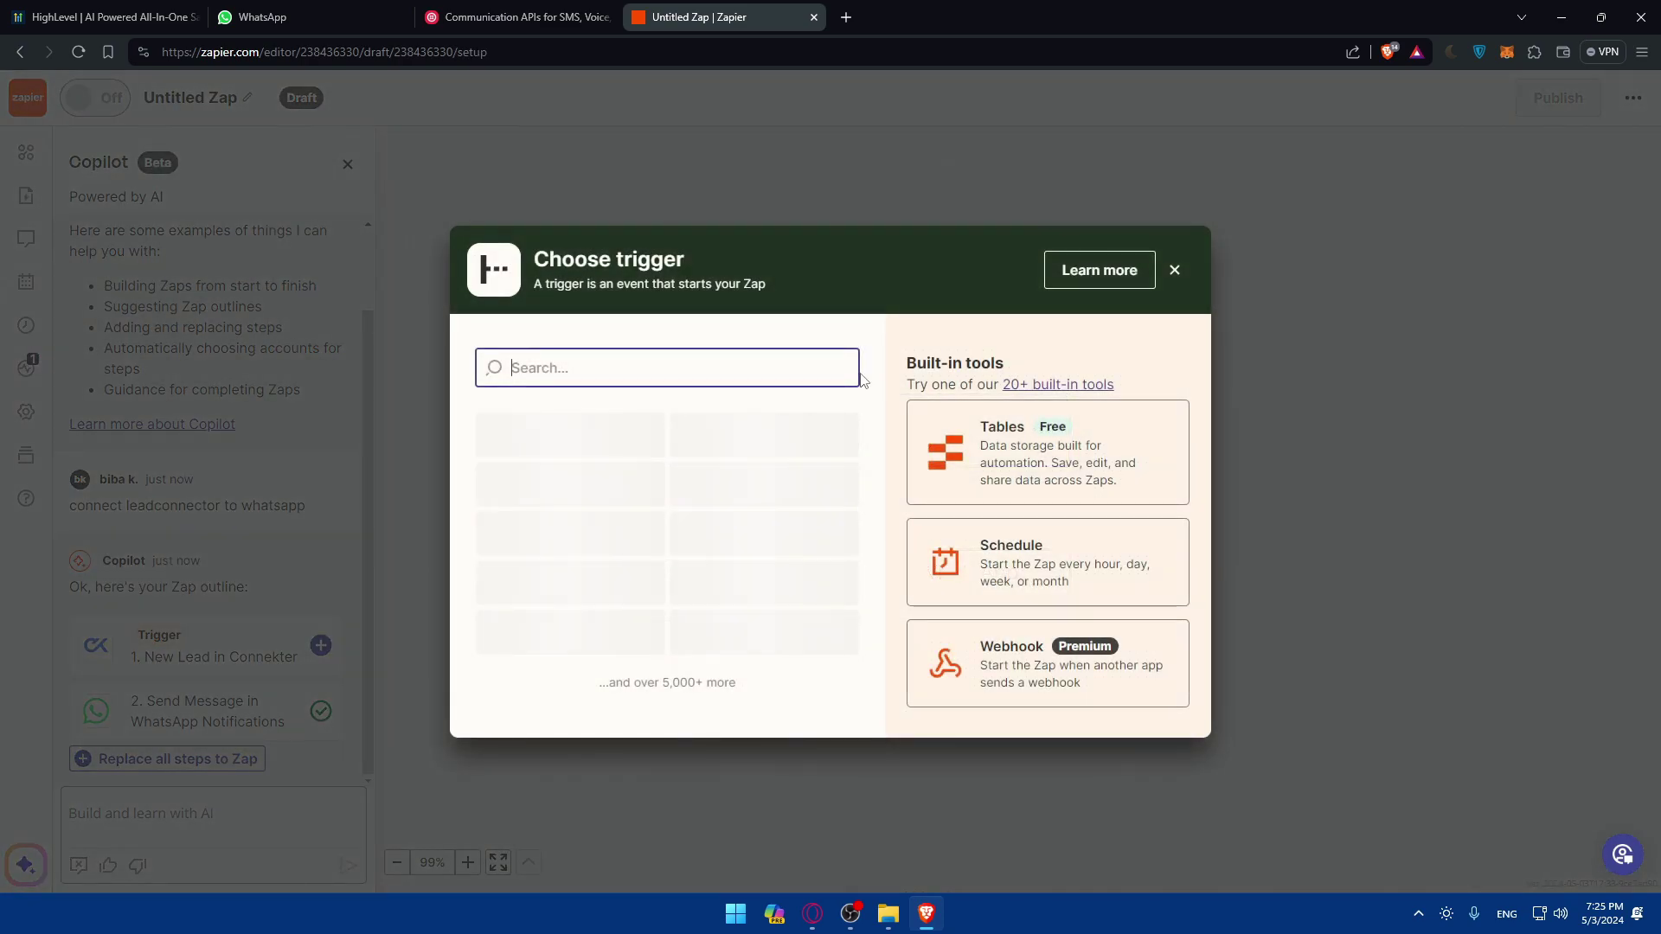
type("lead")
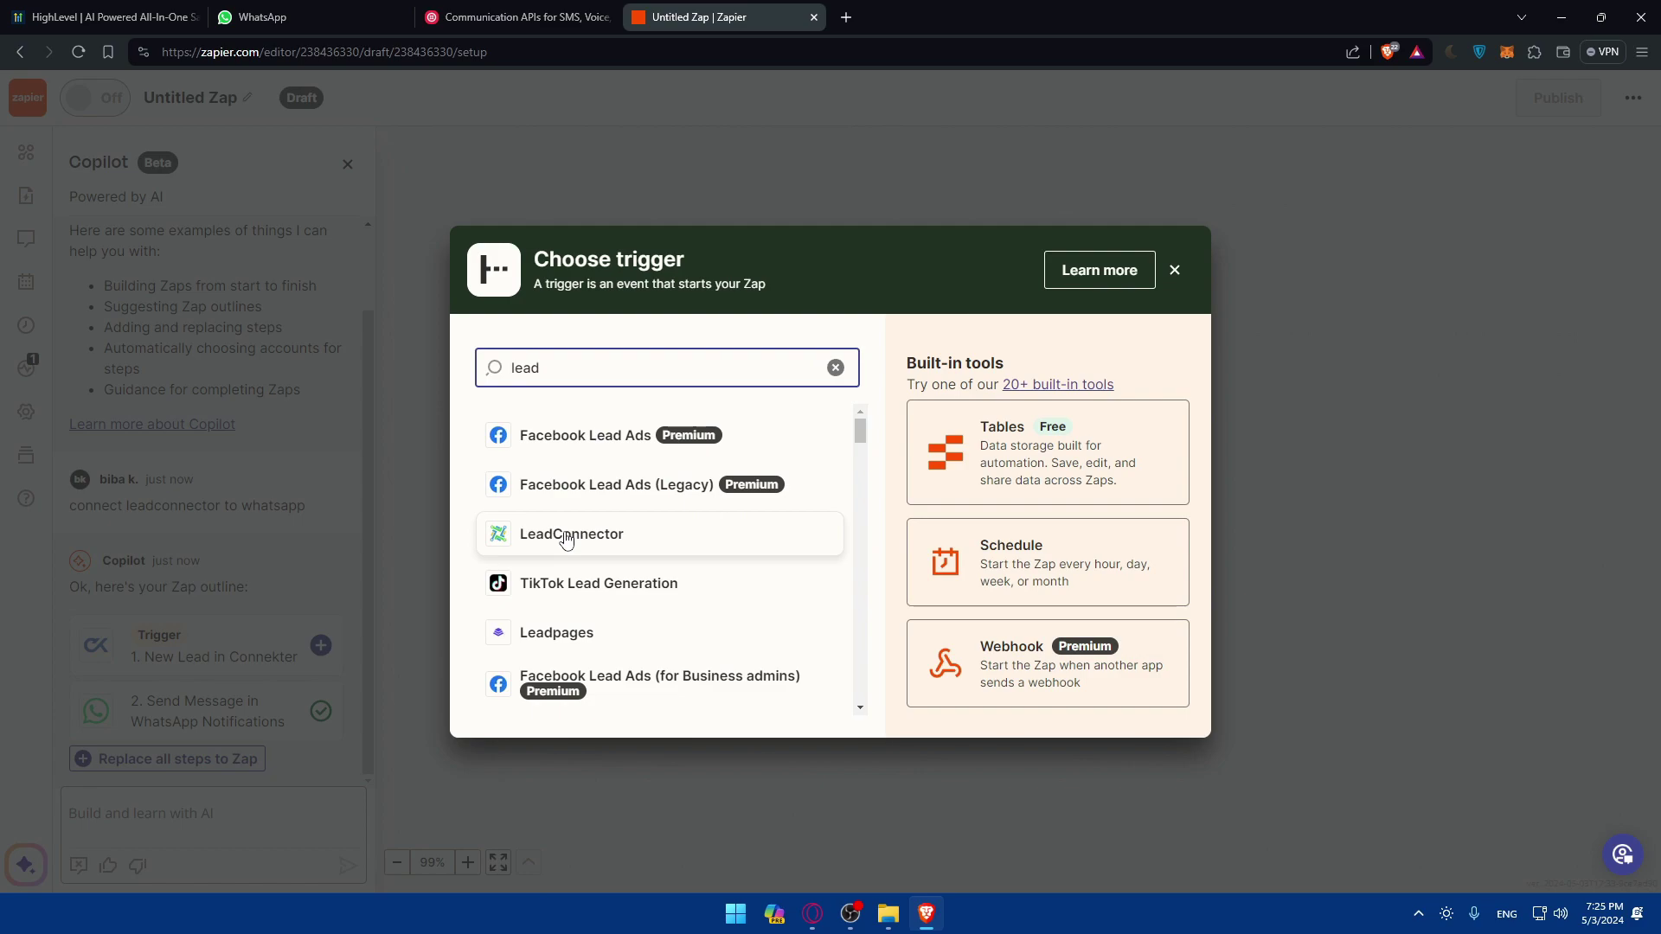
left_click(563, 531)
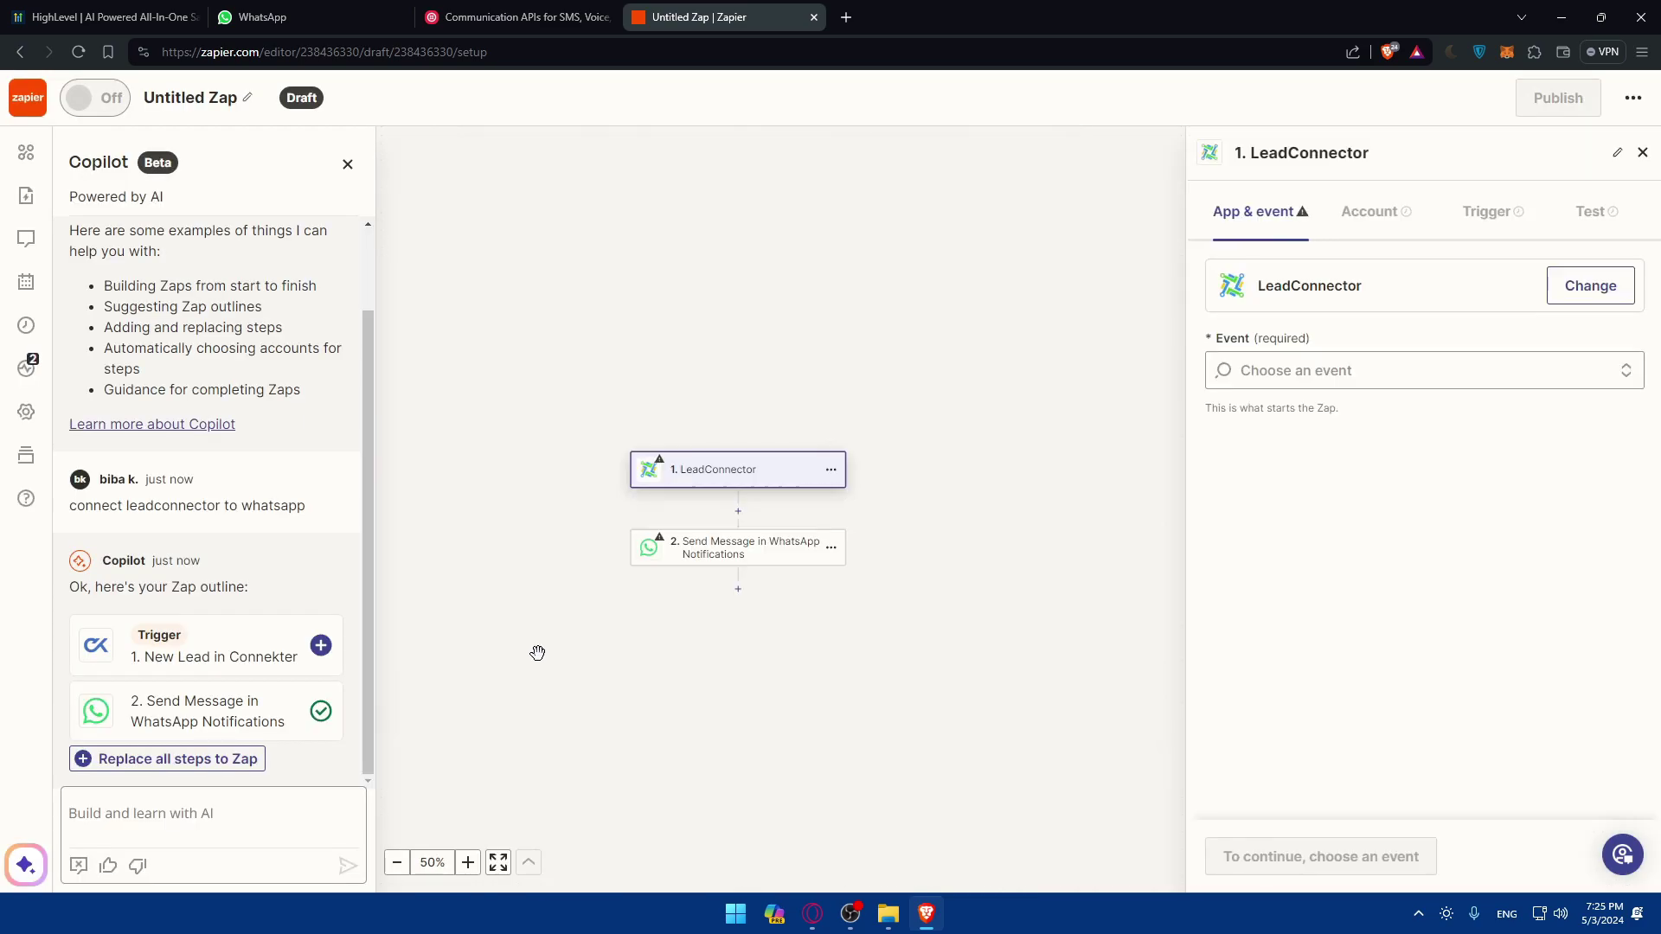
left_click(490, 872)
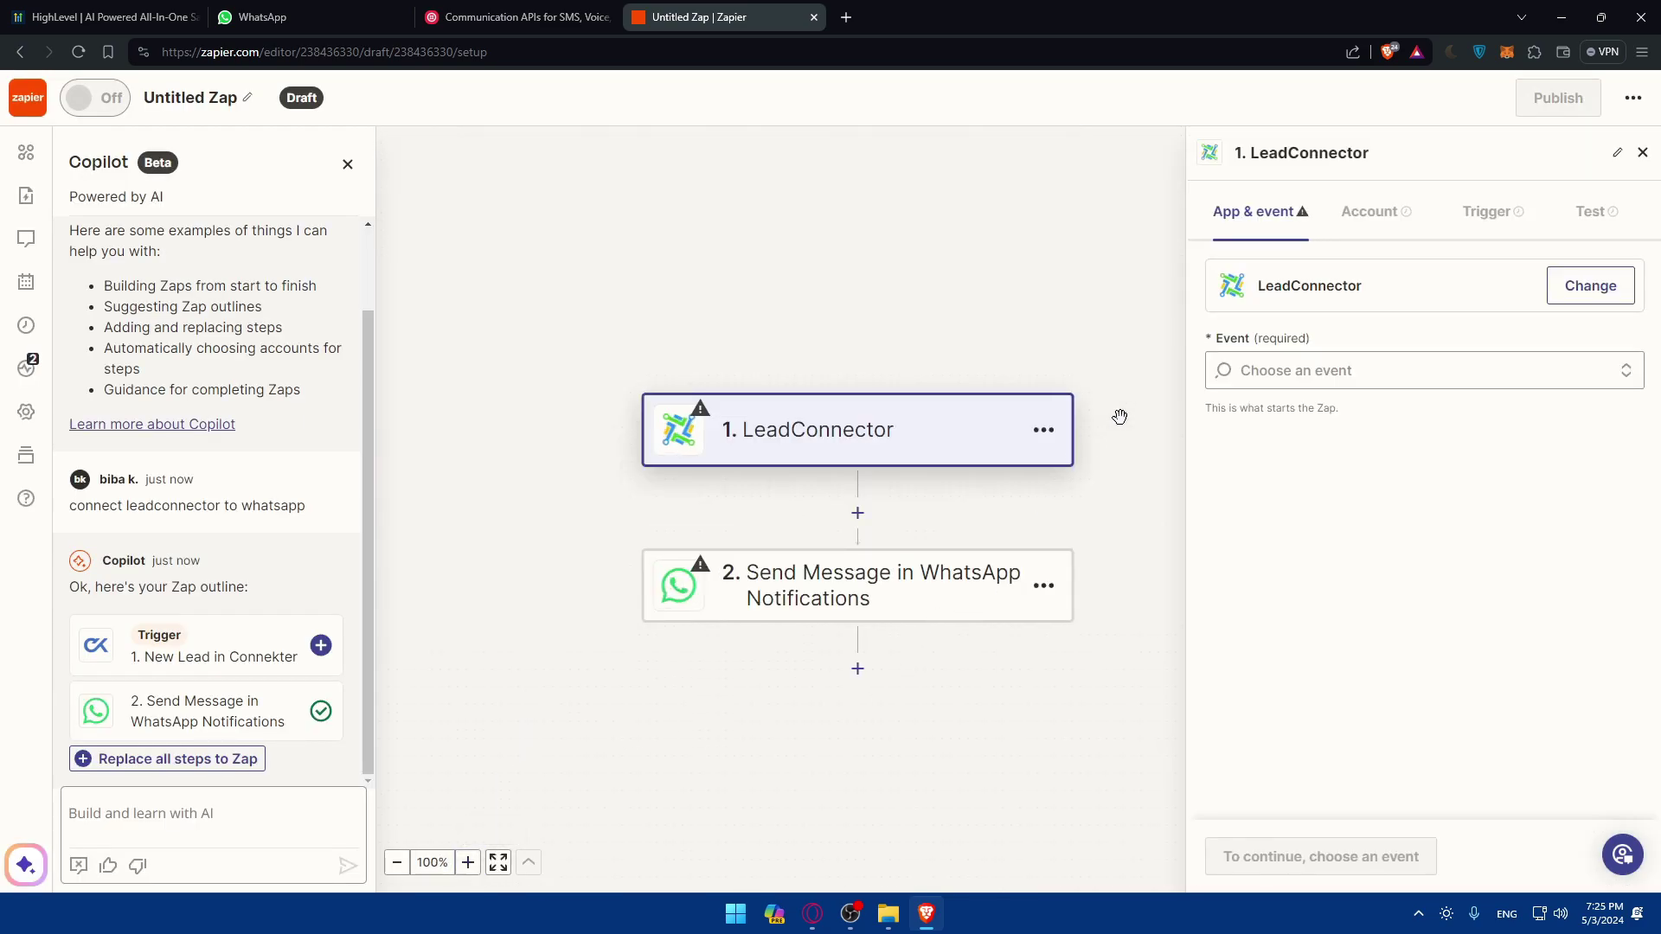
left_click(1361, 371)
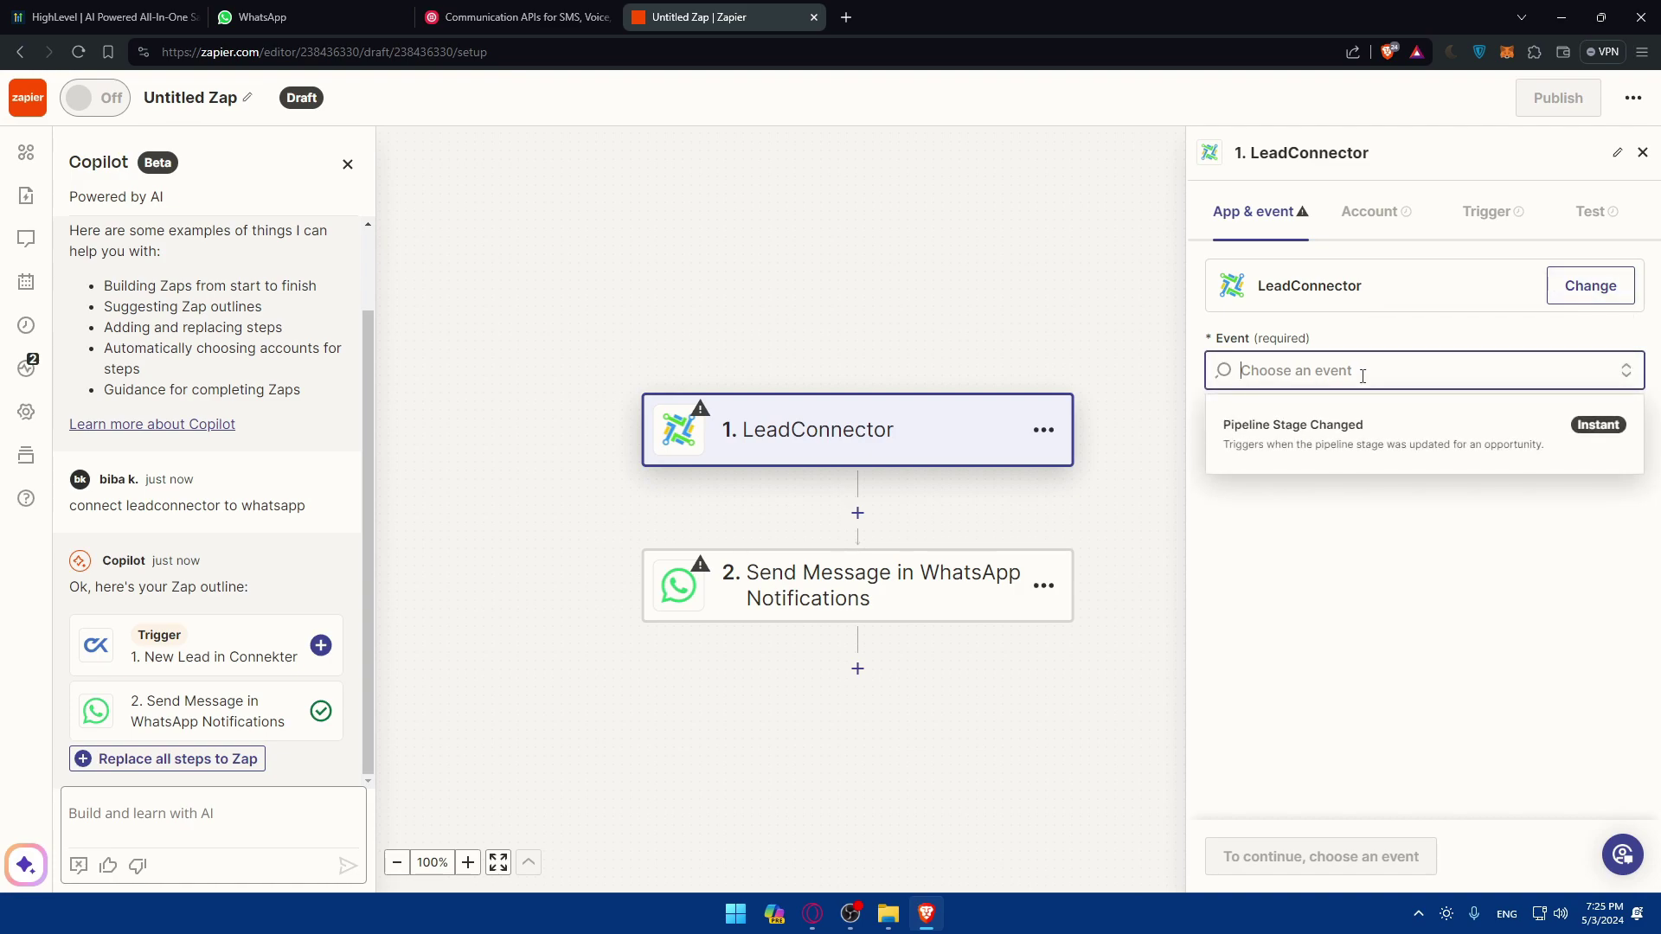
left_click(1369, 433)
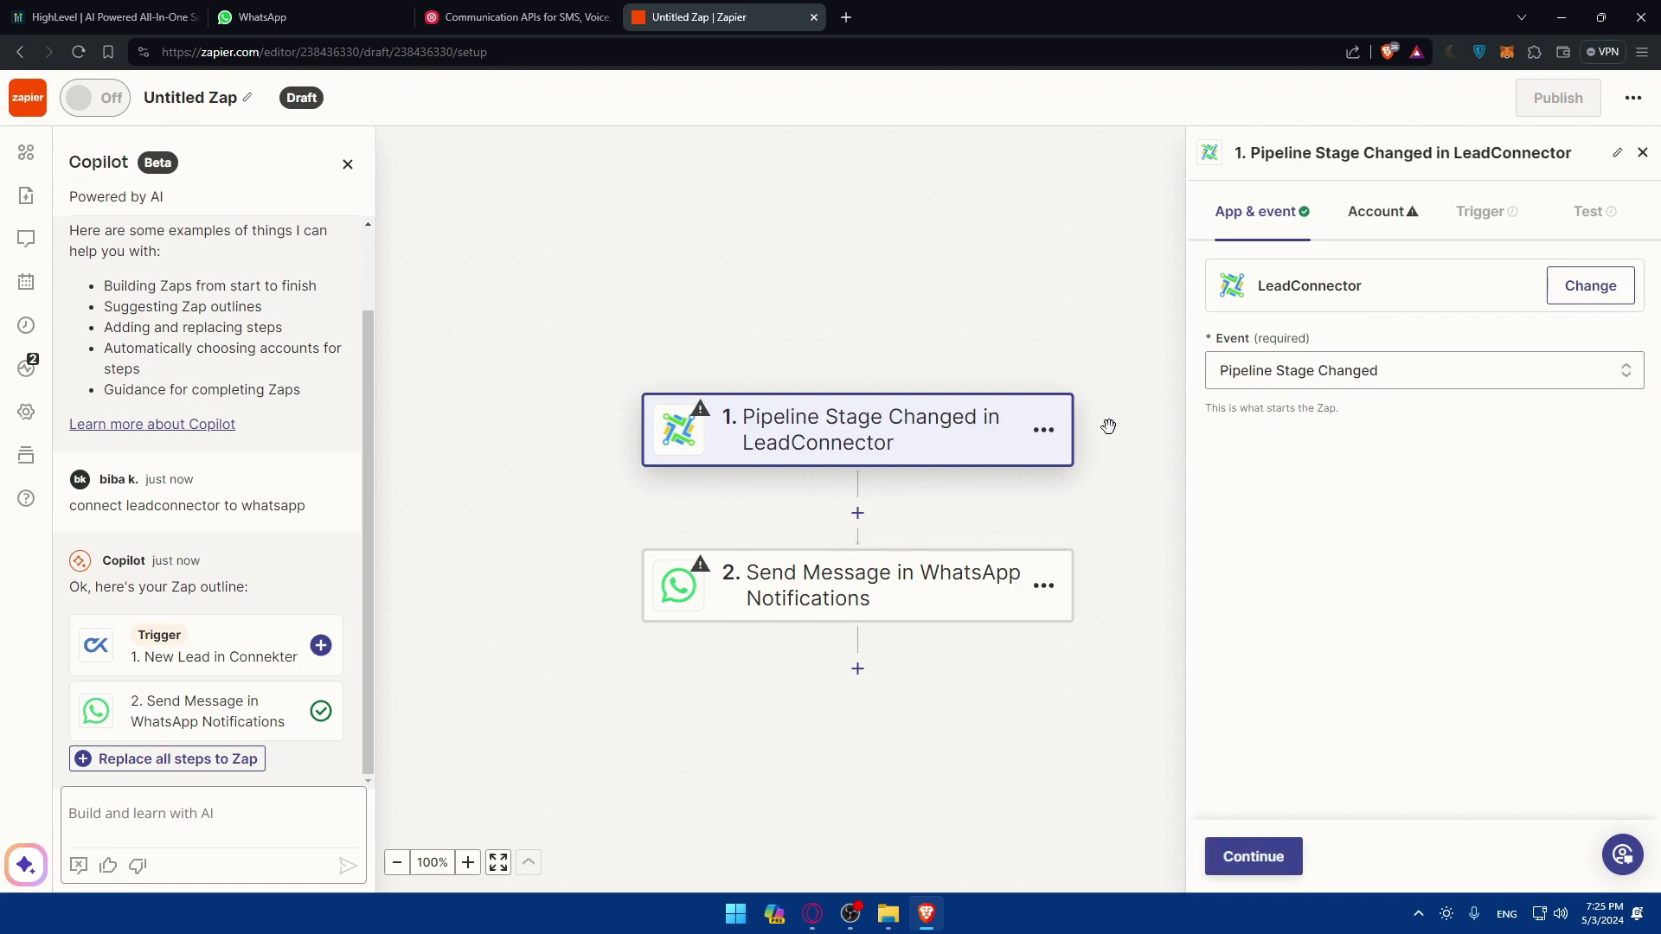
left_click(1381, 232)
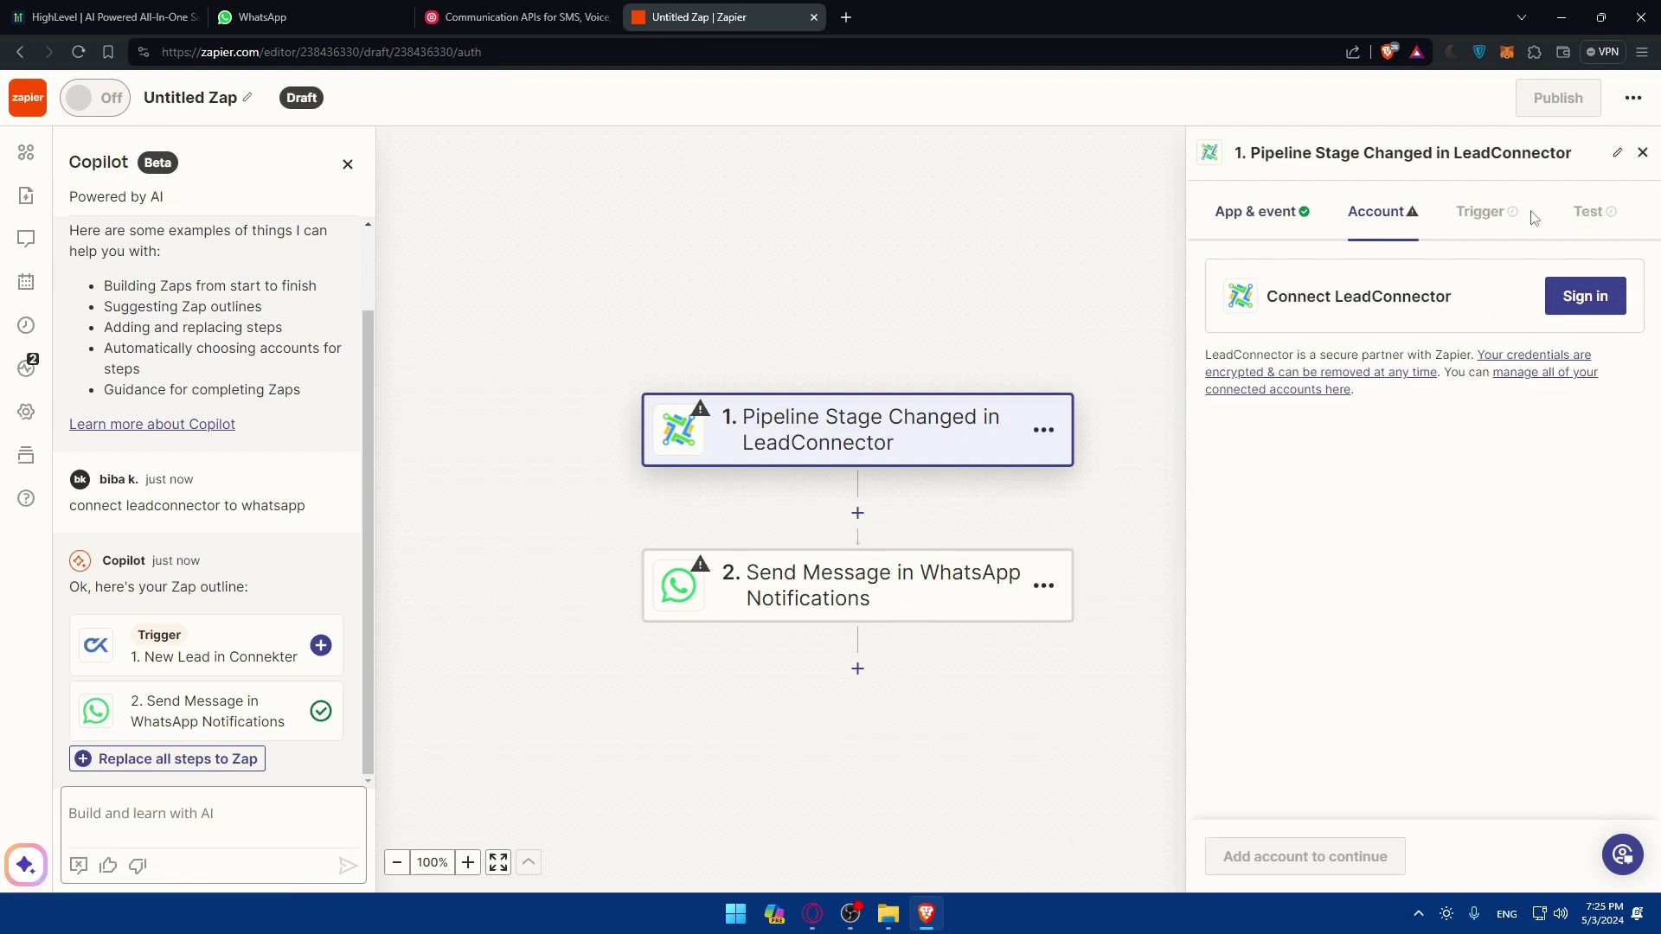
Step: In the WhatsApp message step, begin connecting a WhatsApp Notifications account, then dismiss the sign-in window
left_click(806, 595)
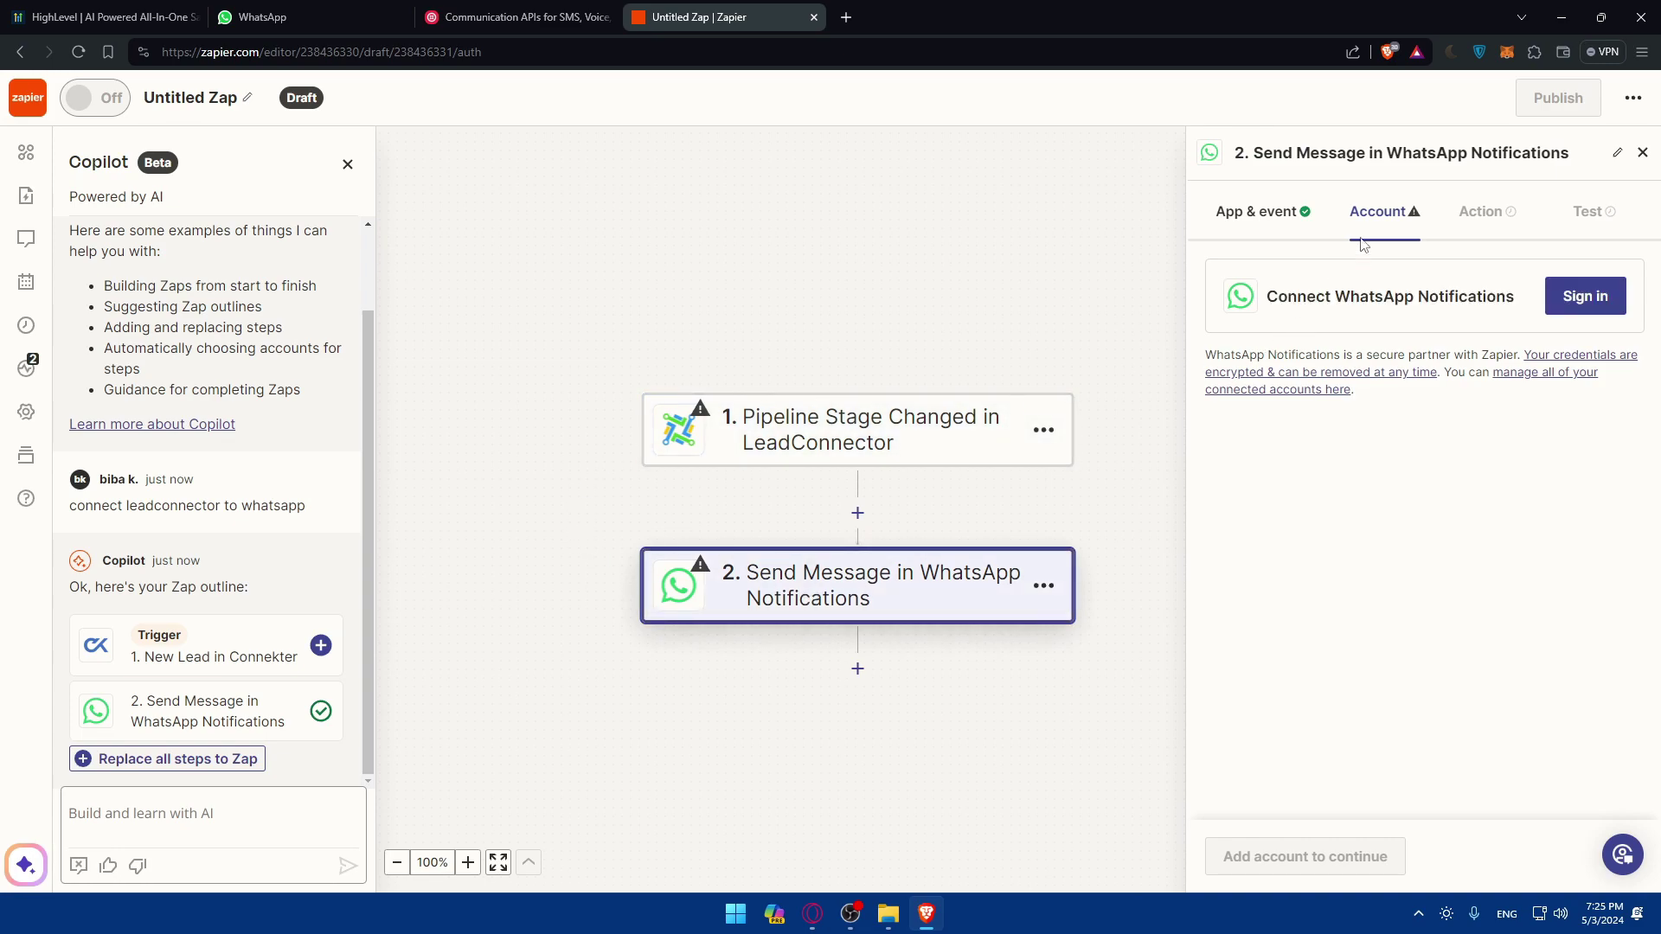
left_click(1561, 291)
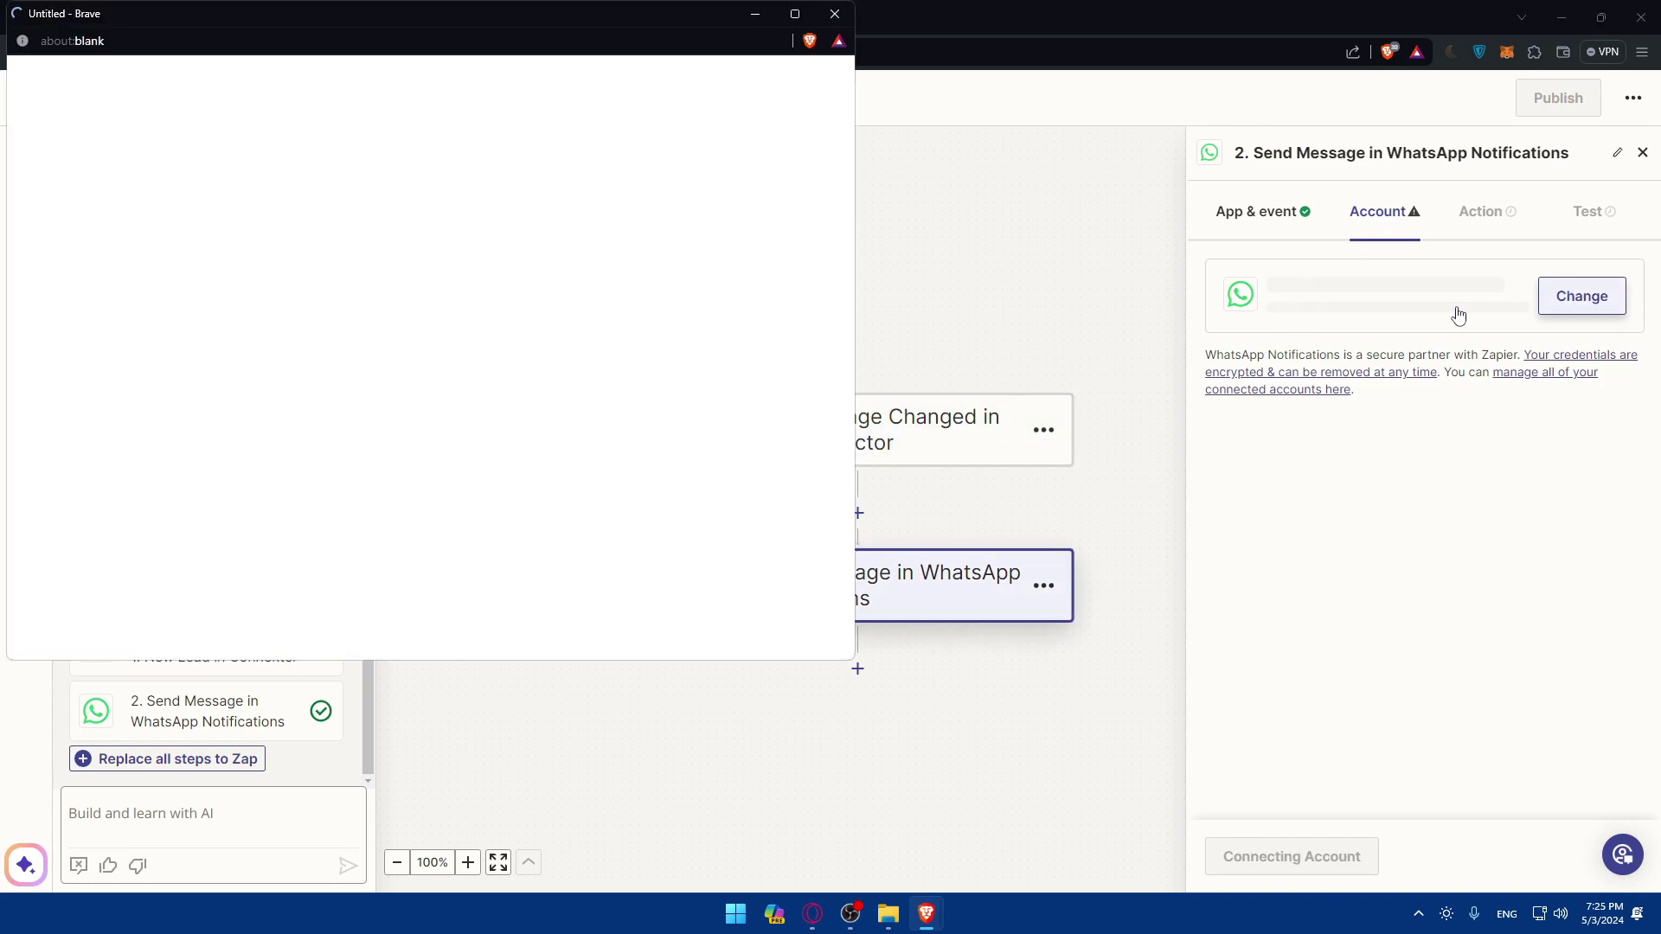
left_click(837, 16)
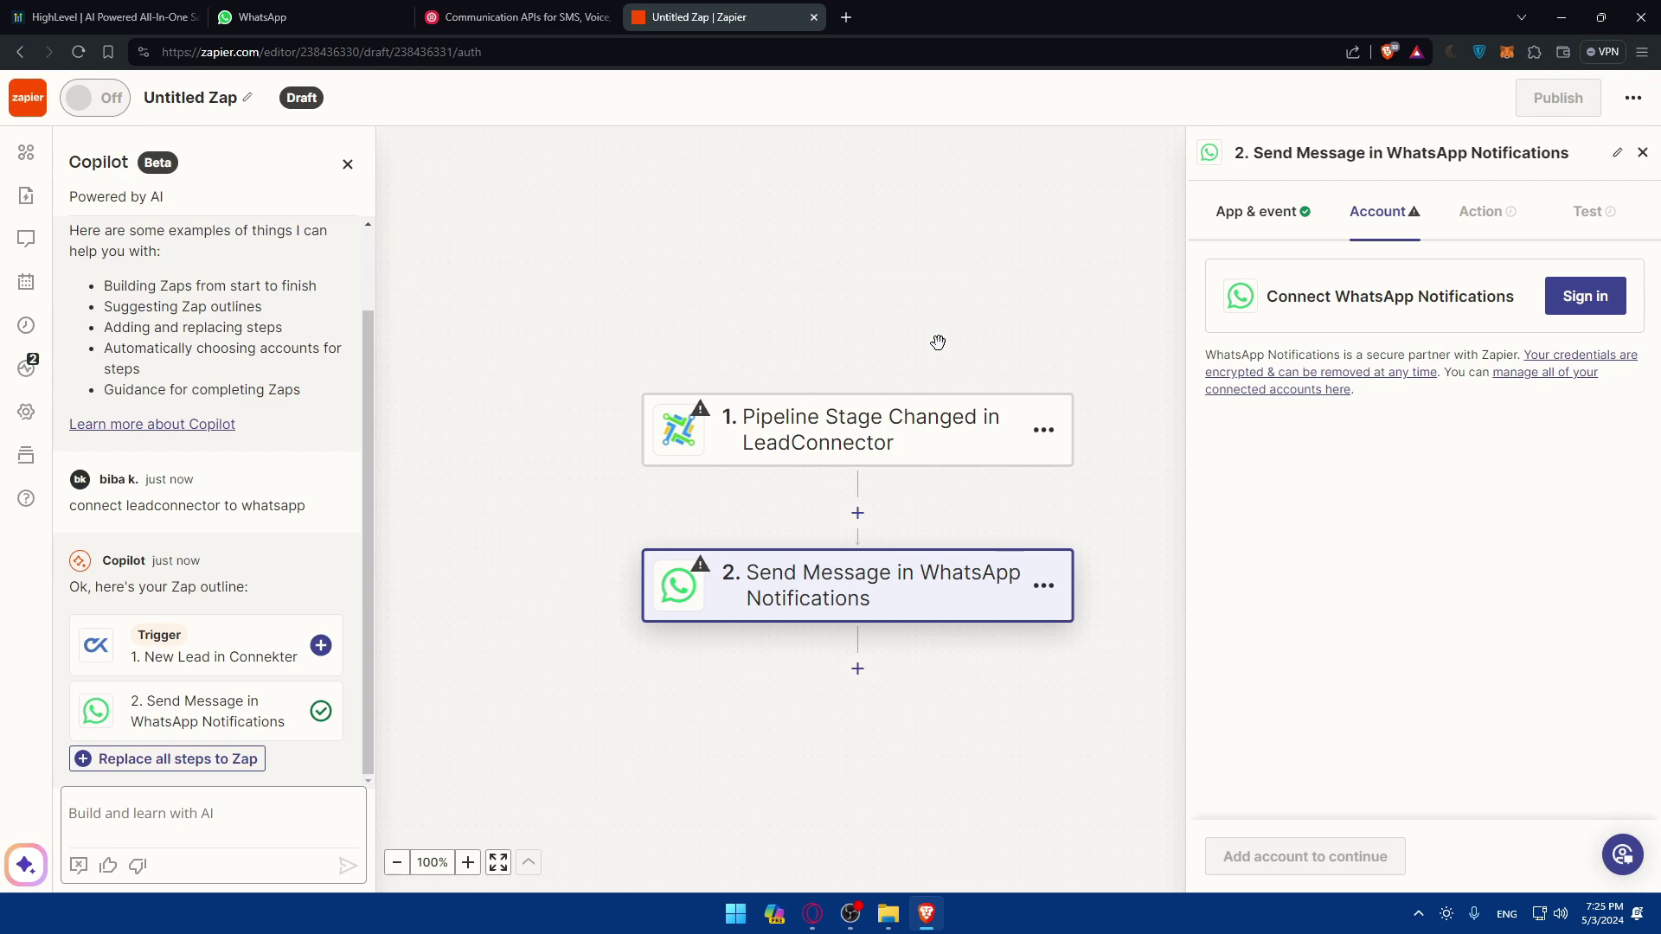
Step: Close the HighLevel, WhatsApp, Twilio and Zapier editor tabs, leaving a single empty New Tab
left_click(192, 17)
left_click(192, 17)
left_click(156, 17)
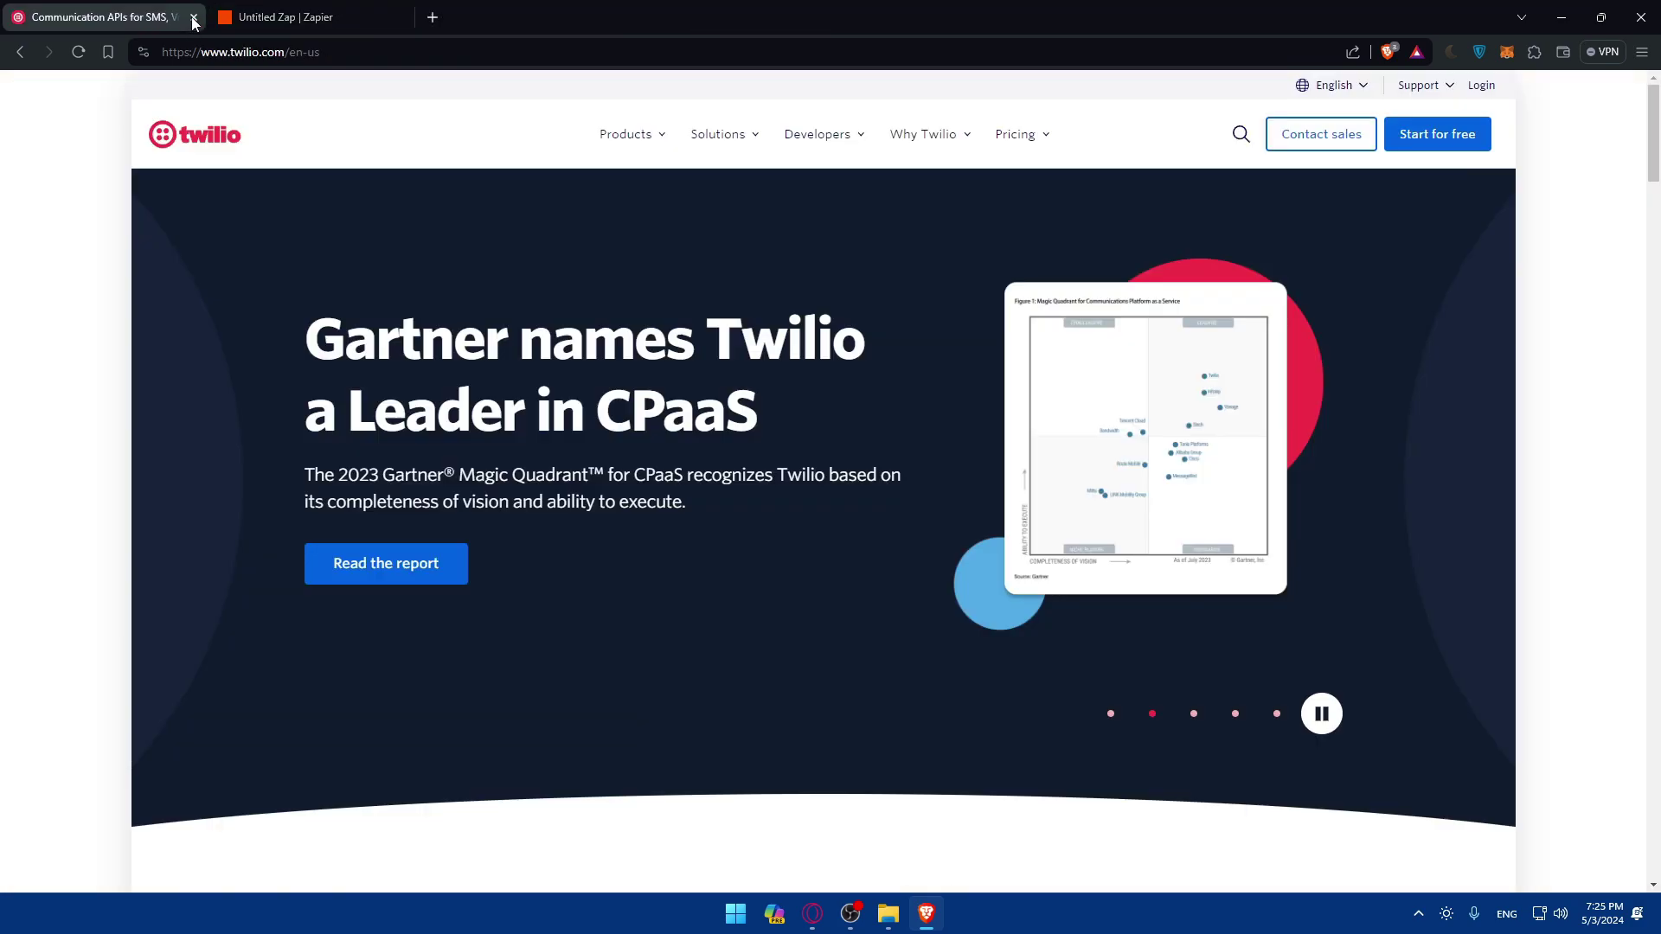
left_click(192, 17)
left_click(226, 17)
left_click(192, 17)
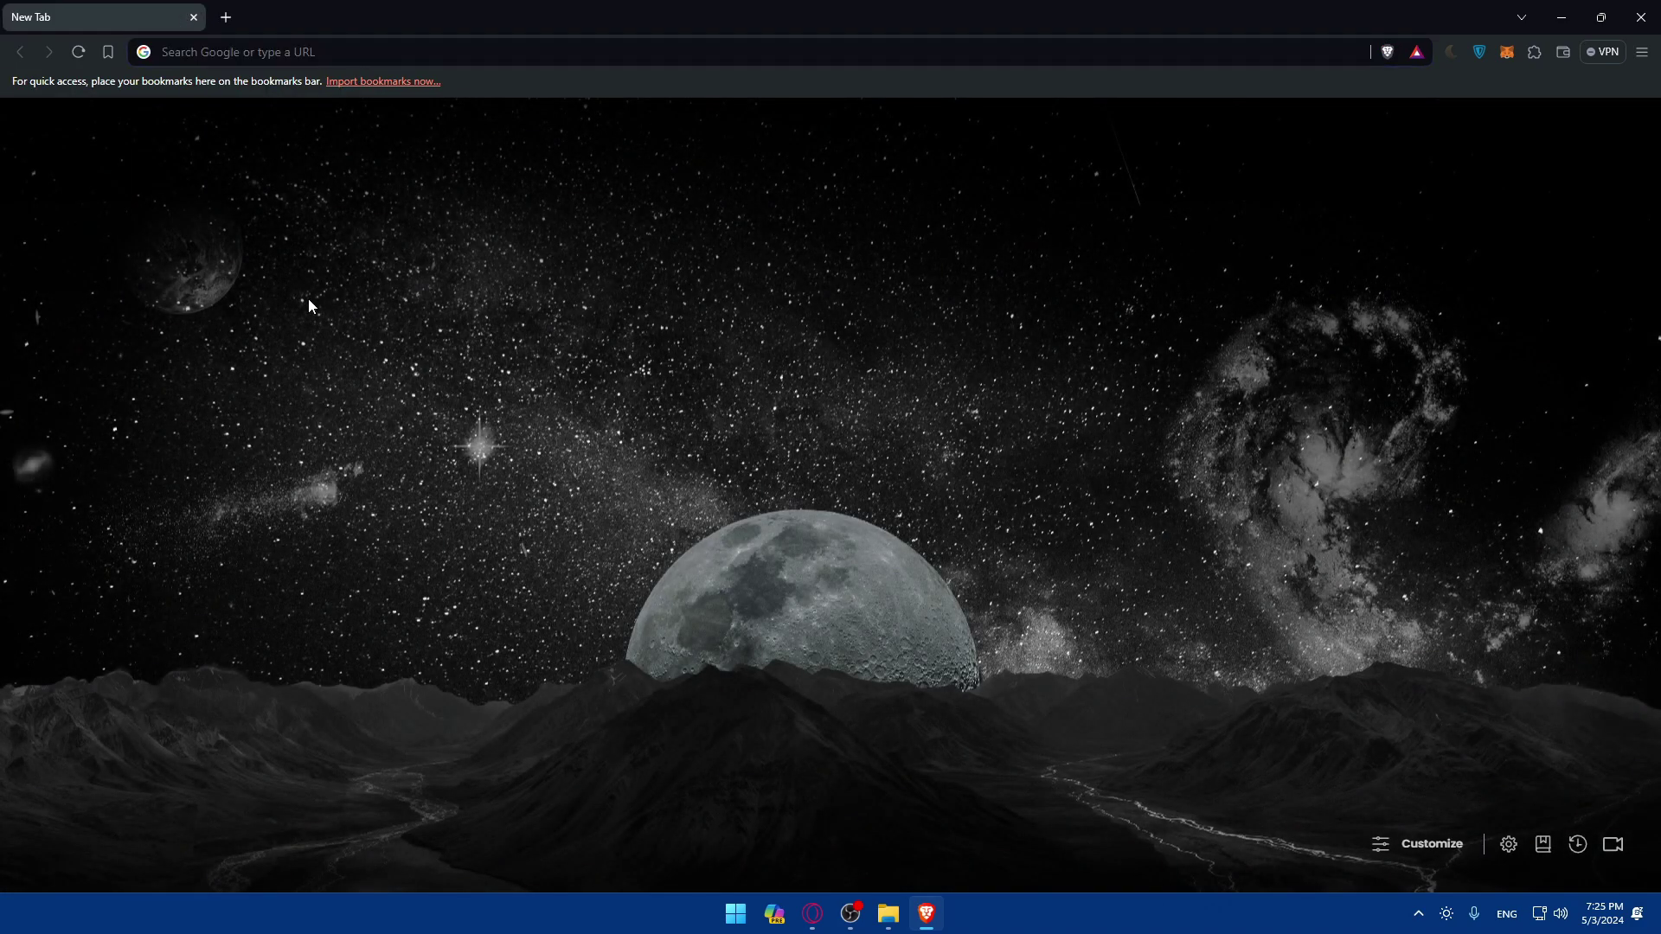